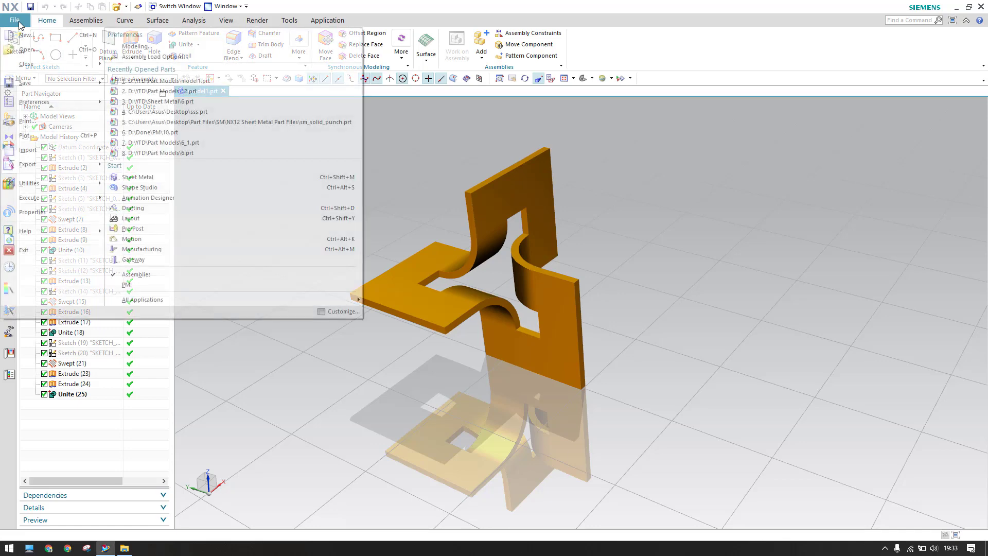
Step: Create a new millimetre Model part named model2.prt and start a sketch on the vertical YZ plane
left_click(245, 246)
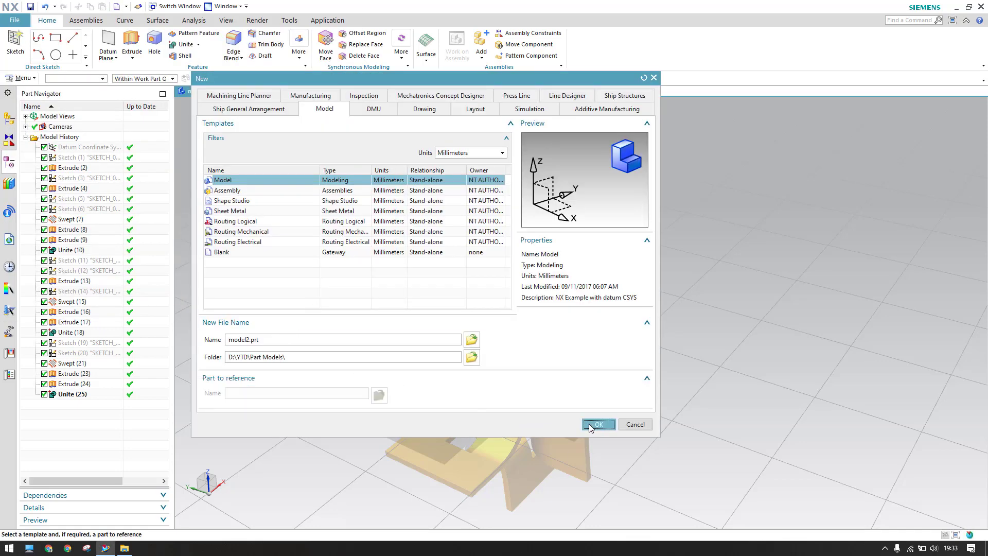
left_click(591, 427)
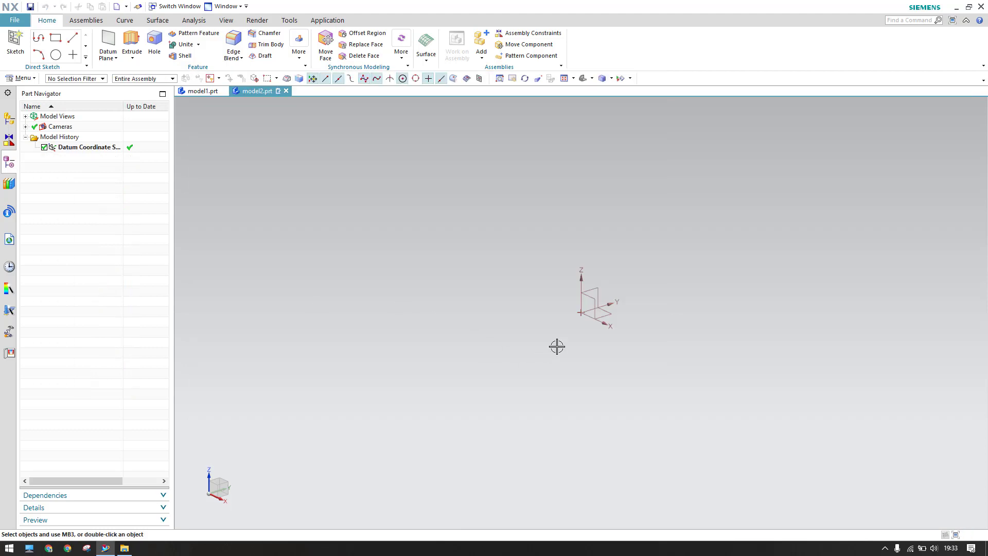
left_click(22, 52)
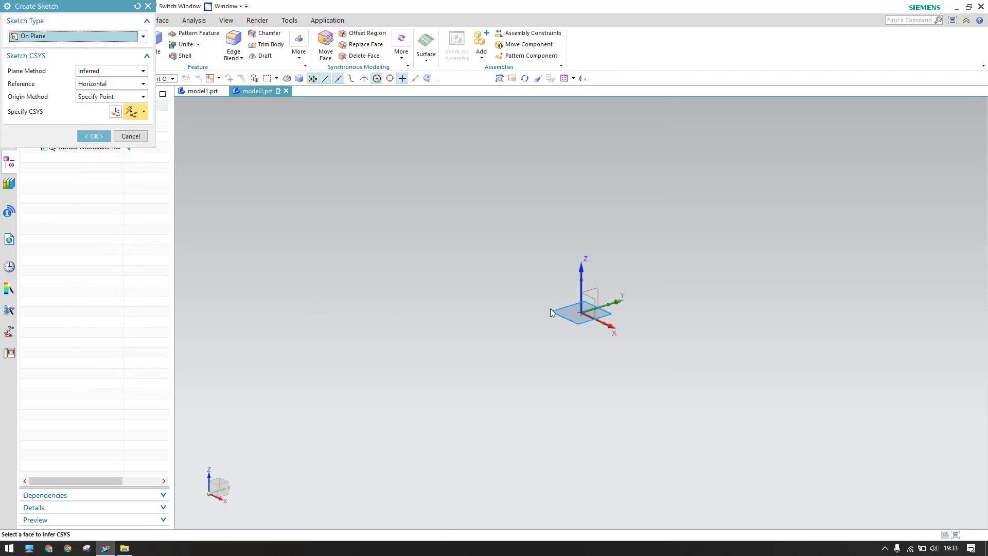
left_click(592, 296)
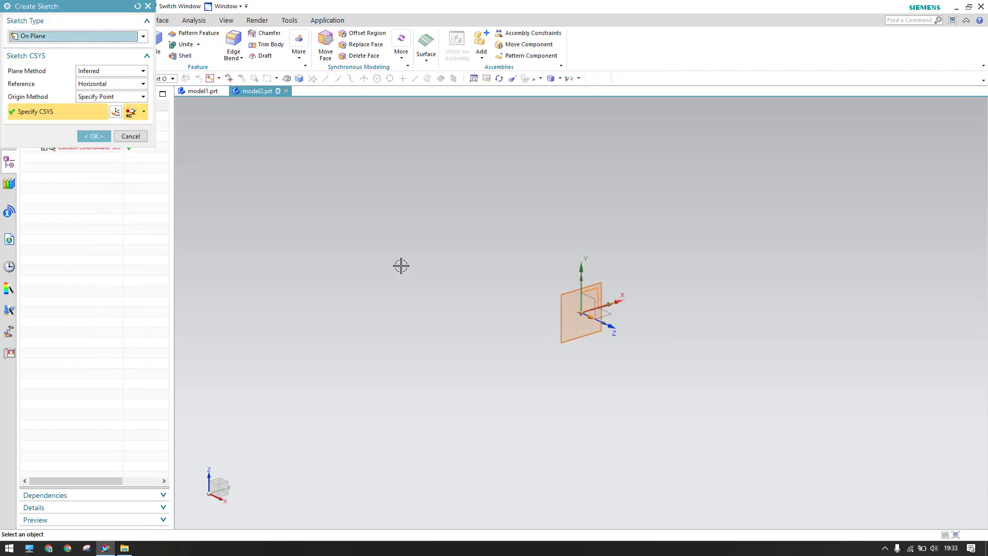
middle_click(325, 286)
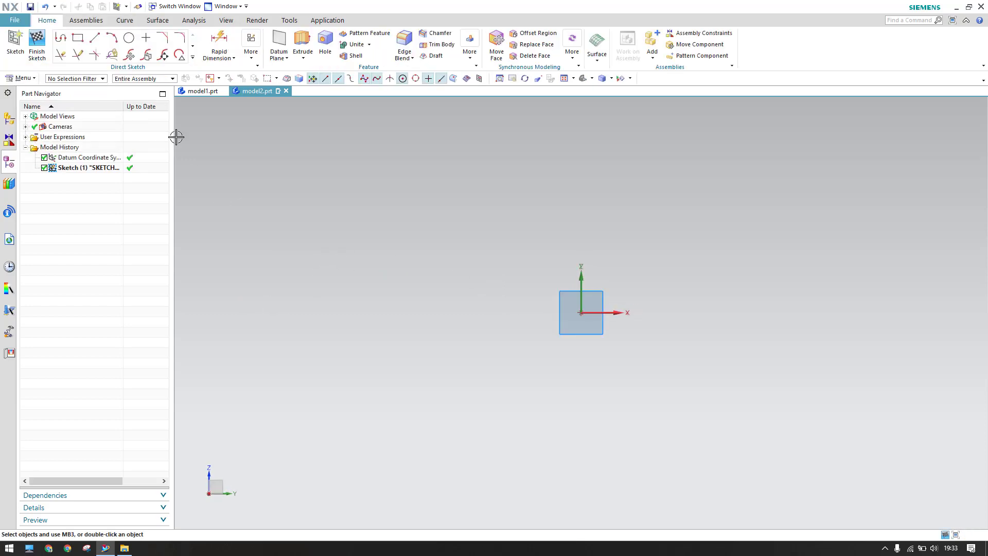
Step: Sketch a closed right triangle with the Profile tool beside the origin, with a horizontal upper edge about 77 mm long and a vertical outer edge
left_click(58, 43)
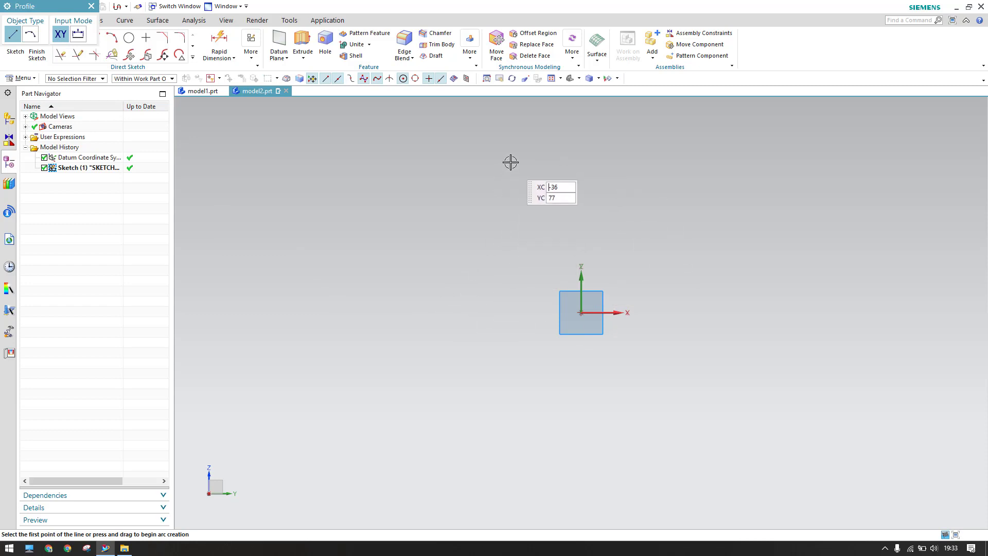
left_click(569, 163)
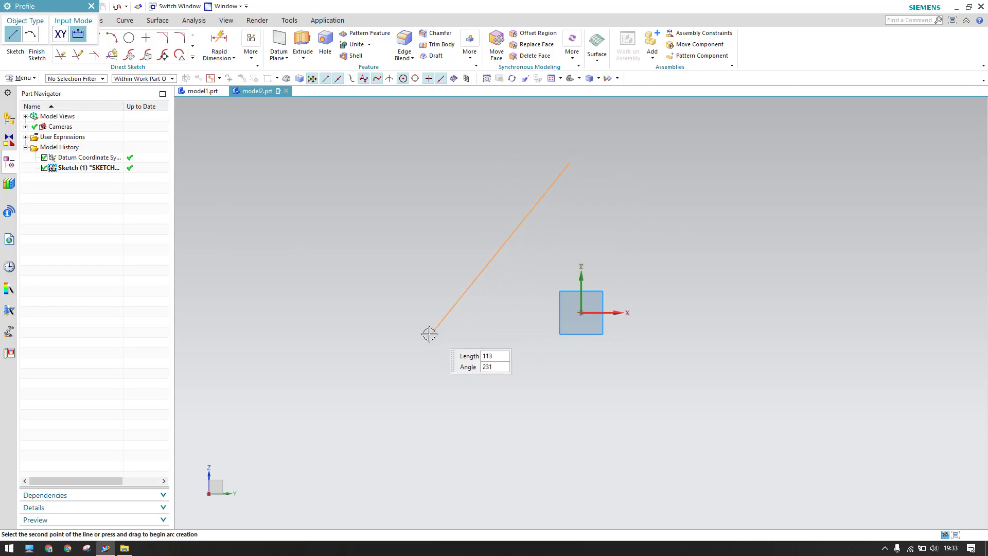
left_click(419, 348)
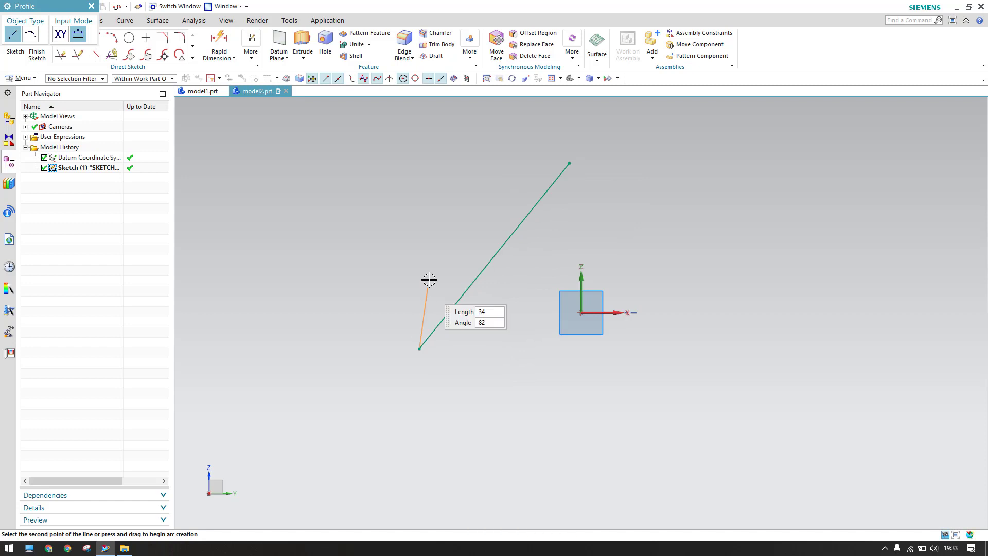
left_click(419, 163)
left_click(570, 163)
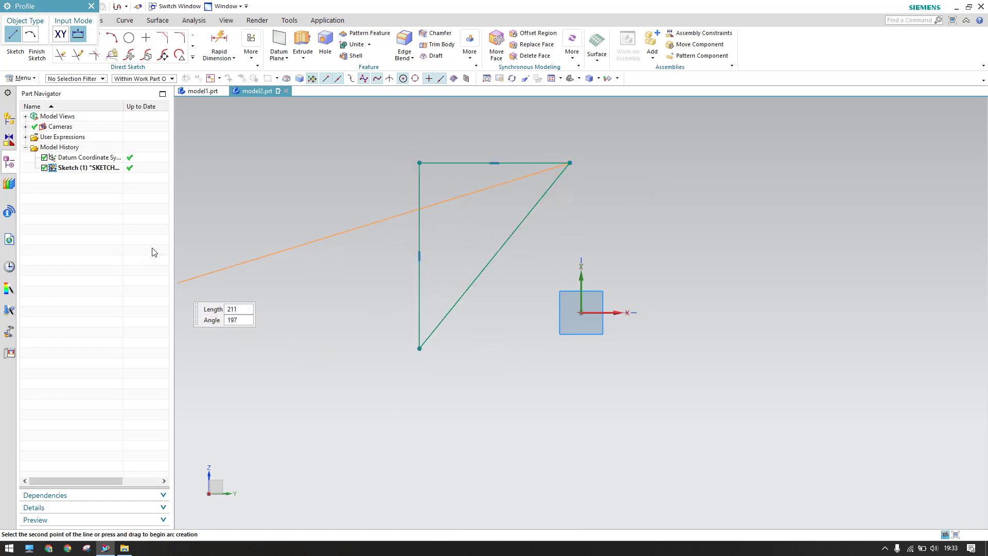
key("Escape")
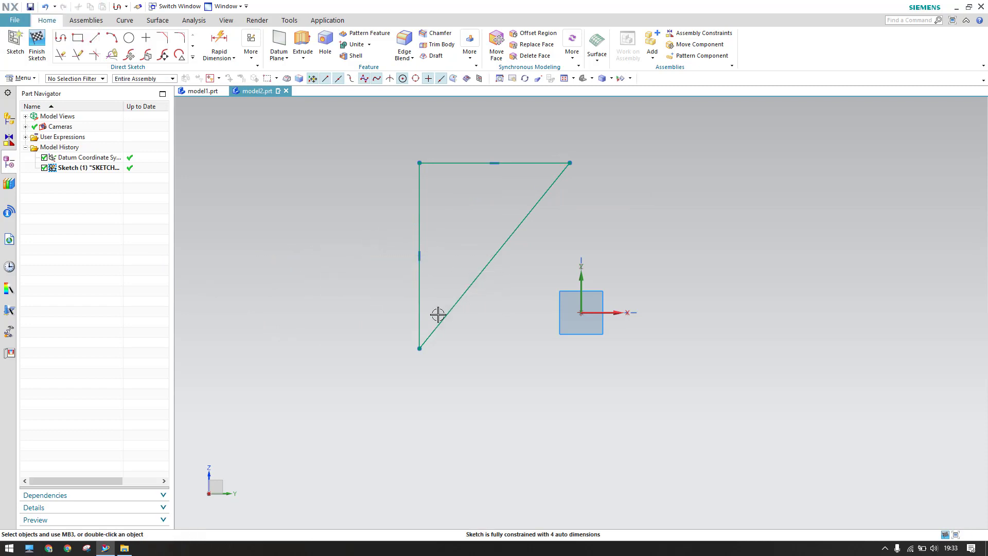
Step: Draw an inner corner from the slanted edge: a vertical line about 35 mm long and a horizontal line about 46 mm long crossing the slanted edge
left_click(94, 37)
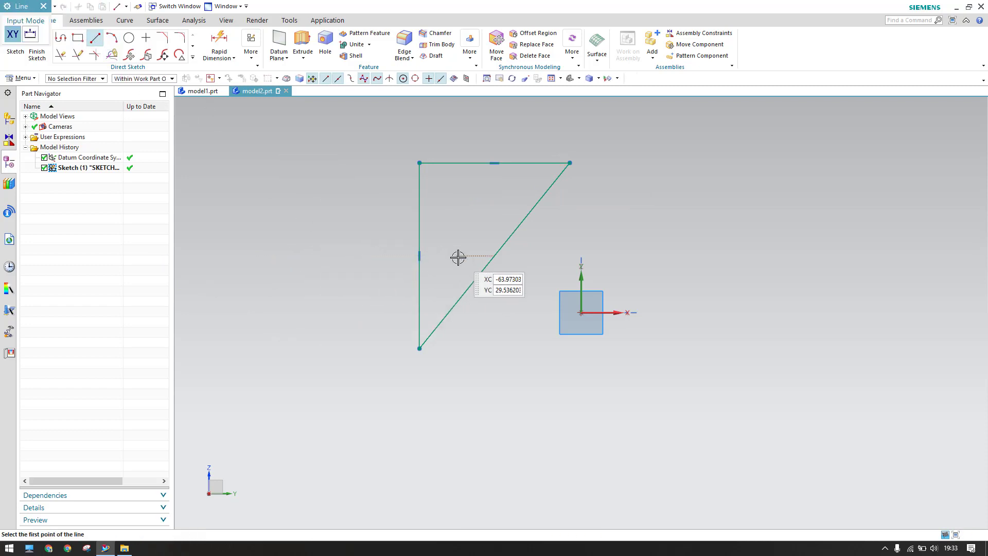
left_click(478, 264)
left_click(478, 207)
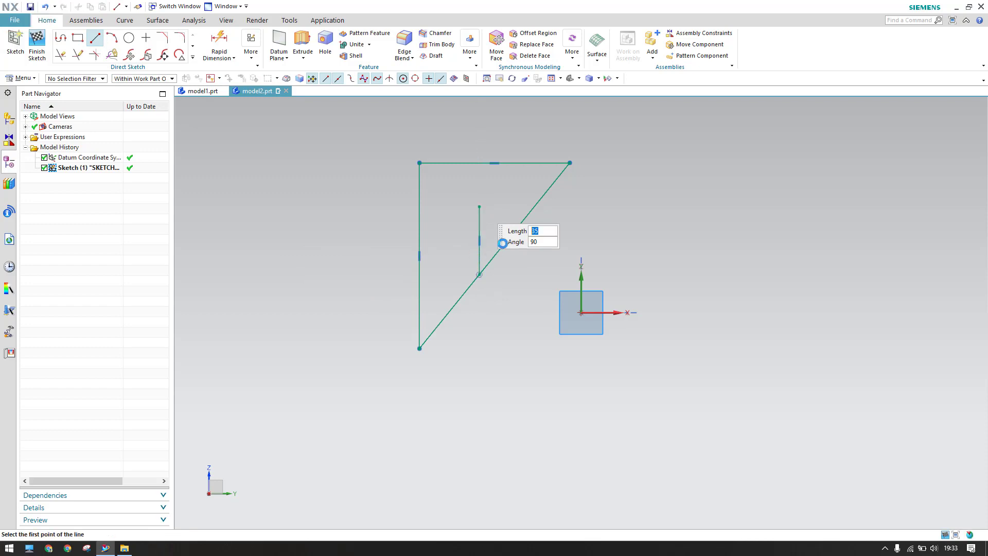
left_click(479, 207)
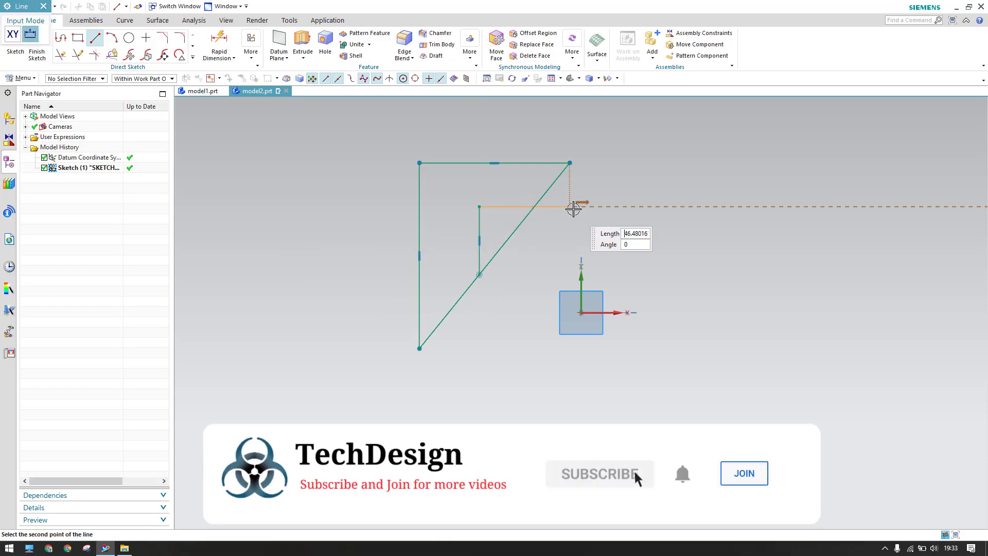
left_click(570, 206)
Step: Trim the inner horizontal line's overhang and the part of the slanted edge between the two inner lines
key("Escape")
key("t")
left_click(563, 207)
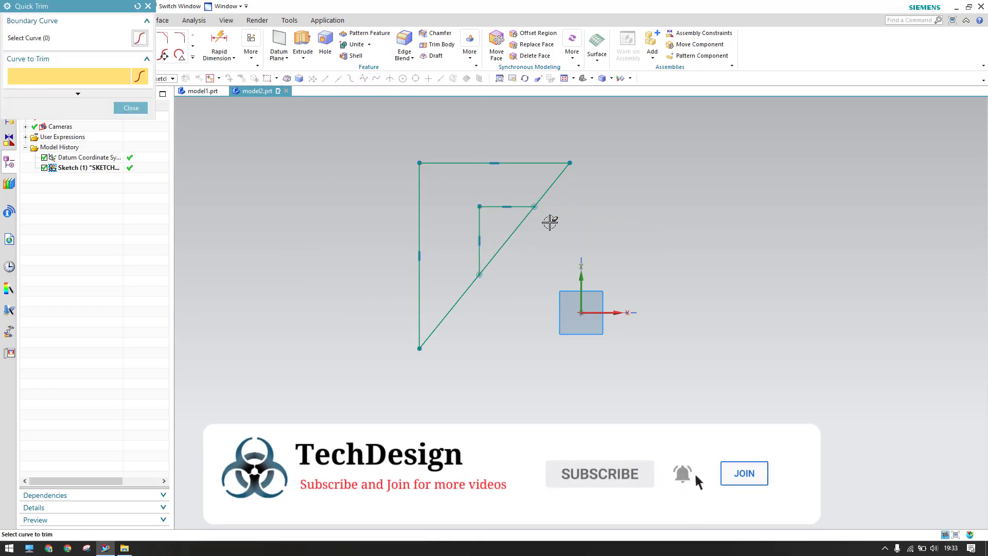
left_click(521, 225)
key("Escape")
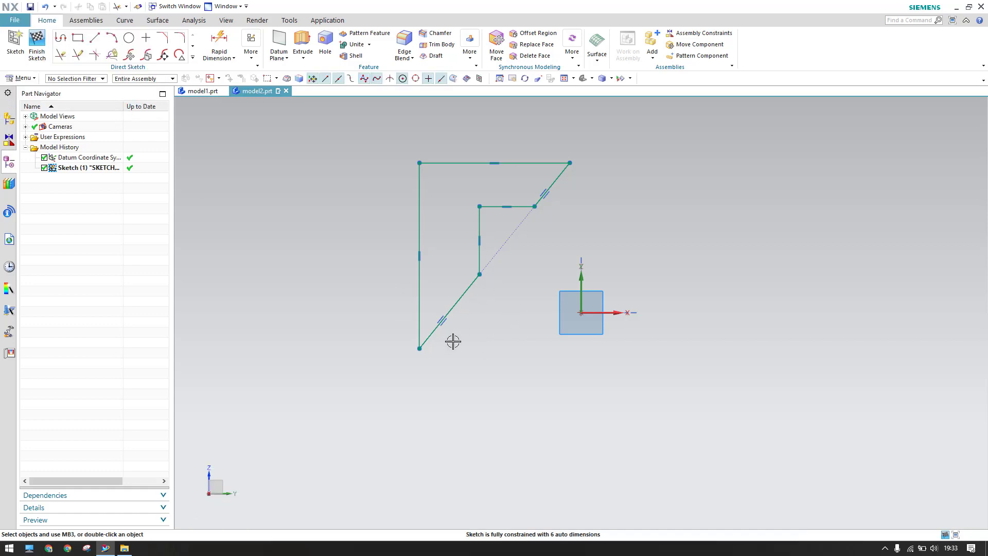
Step: Apply Equal Length constraints to the two outer legs, the two inner legs and the two short slanted edges
key("c")
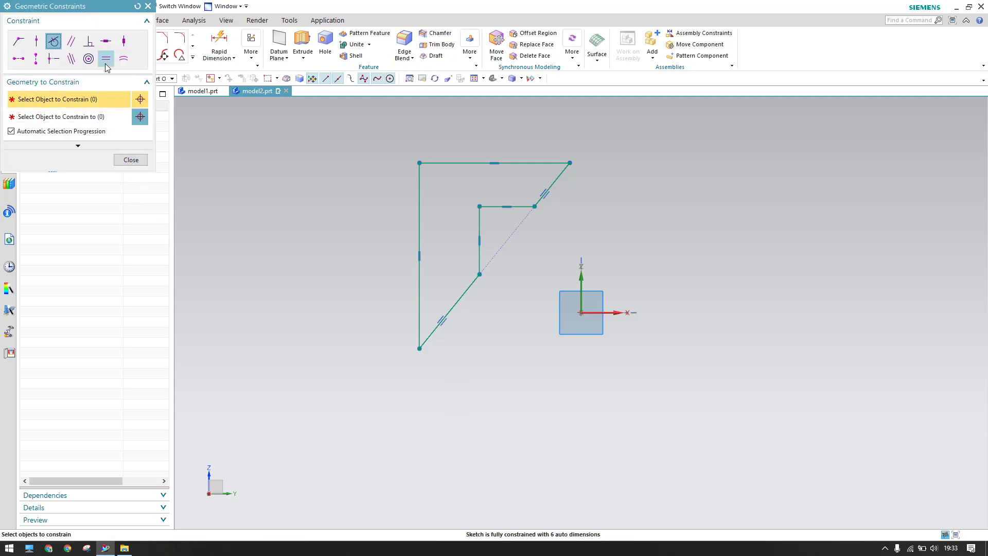
left_click(105, 59)
left_click(418, 211)
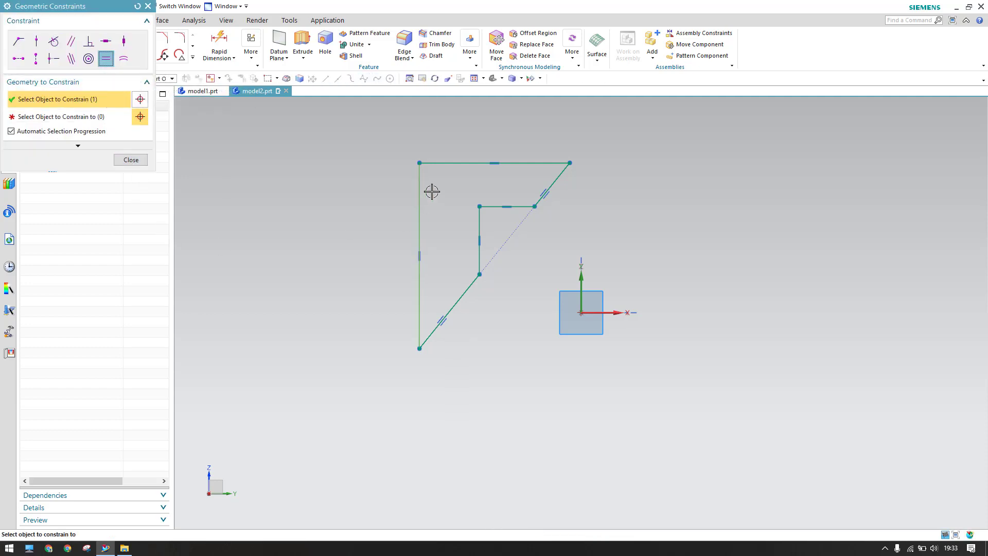
left_click(448, 163)
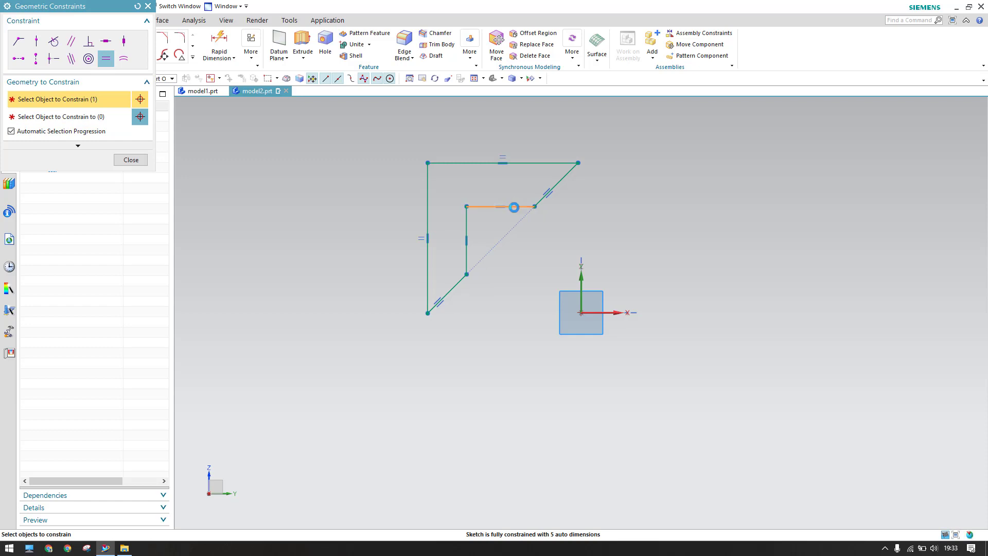
left_click(467, 222)
left_click(456, 289)
left_click(563, 178)
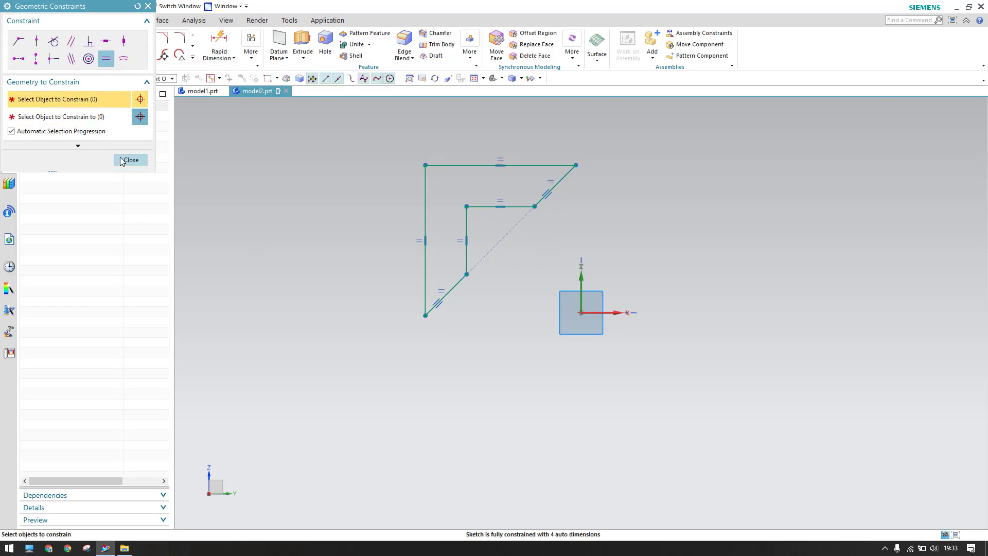
left_click(129, 160)
Step: Constrain the lower slanted edge's midpoint to align horizontally with the sketch origin
key("c")
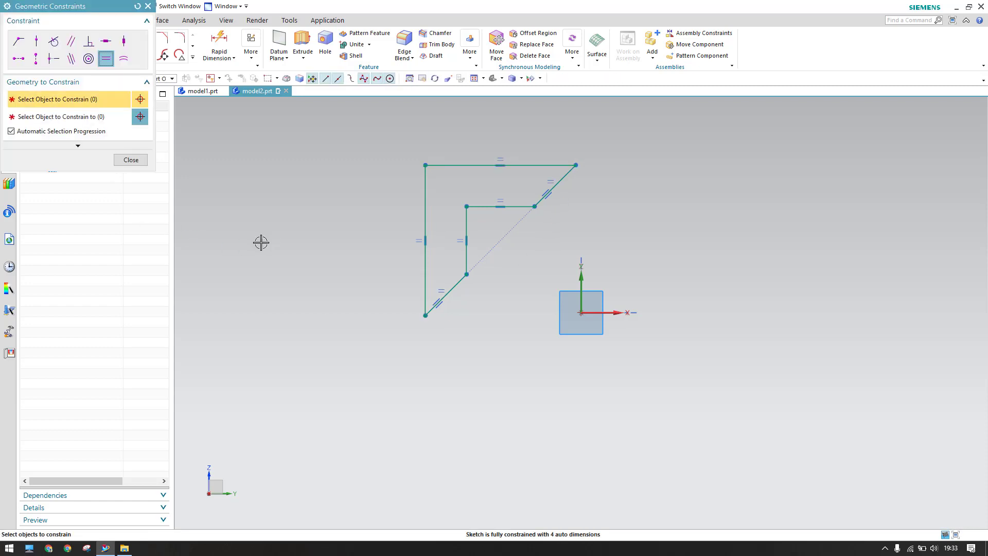
left_click(19, 58)
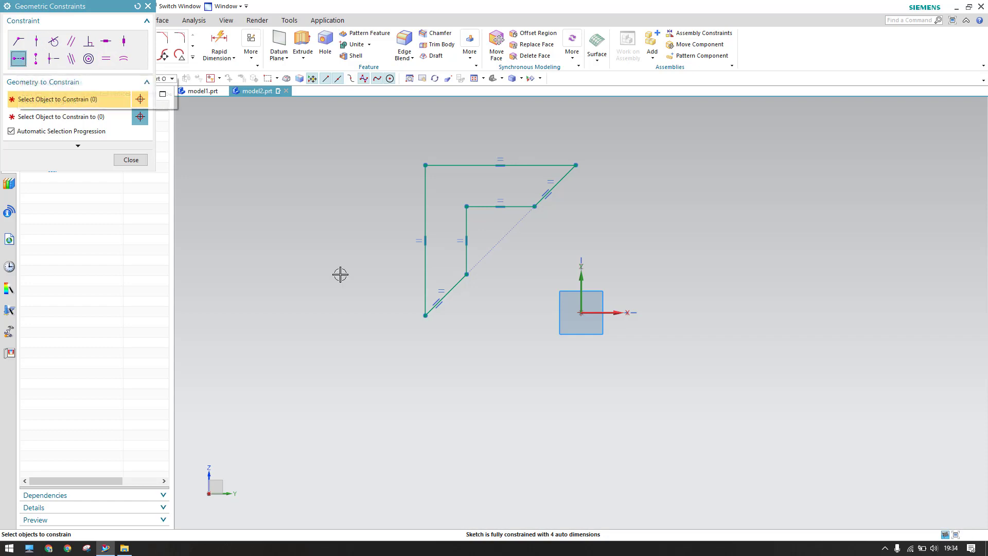
left_click(447, 294)
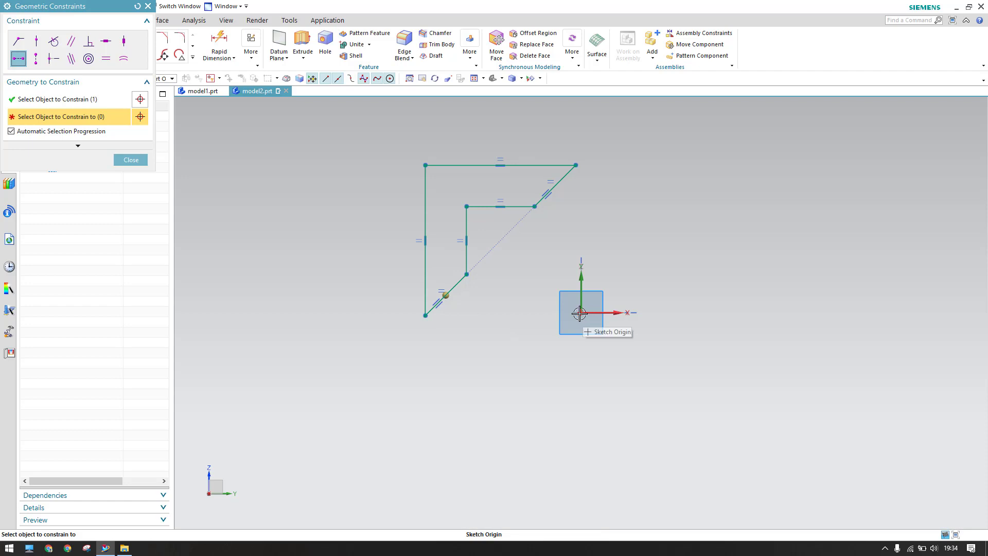
left_click(579, 312)
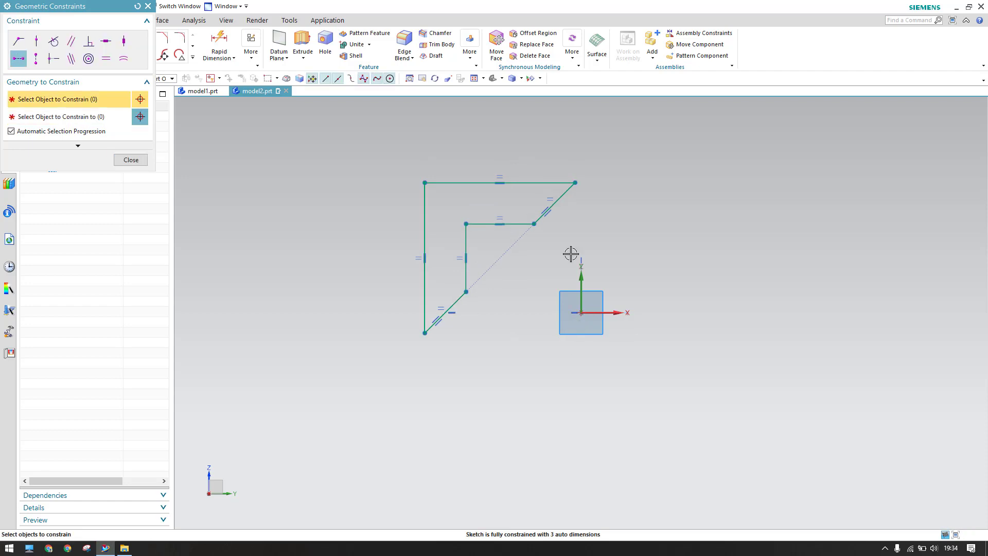
Step: Try to align the upper slanted edge's midpoint horizontally with the sketch origin, and undo that constraint
left_click(554, 205)
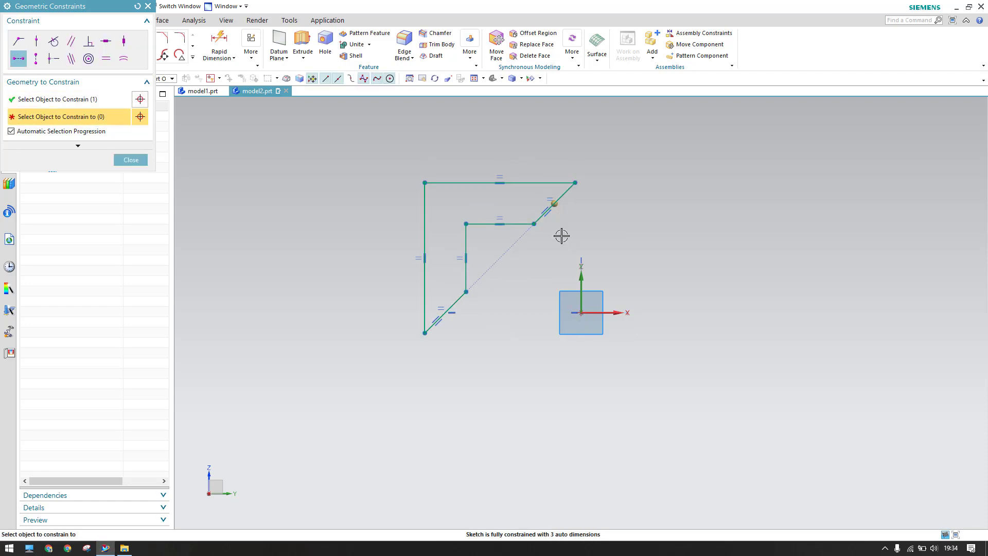
left_click(582, 313)
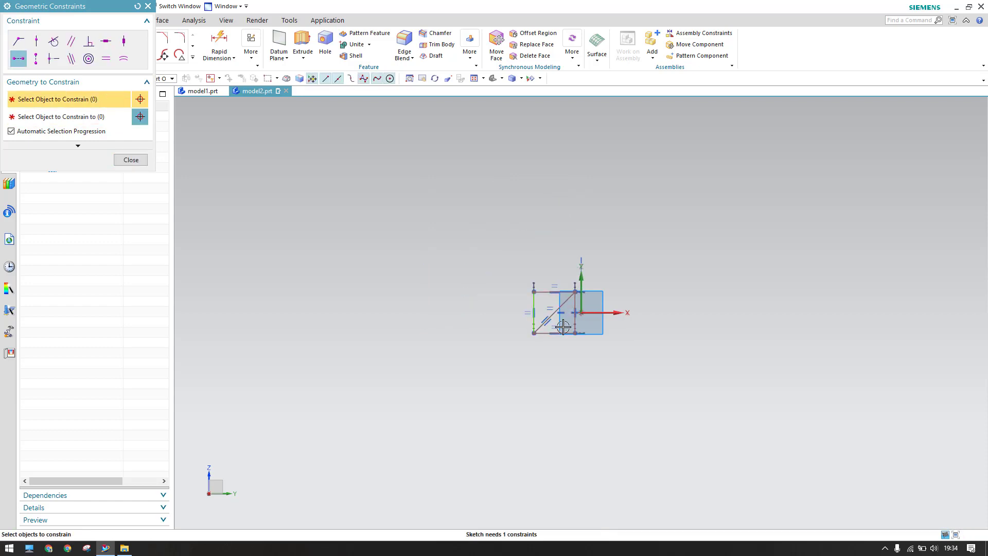
left_click(131, 160)
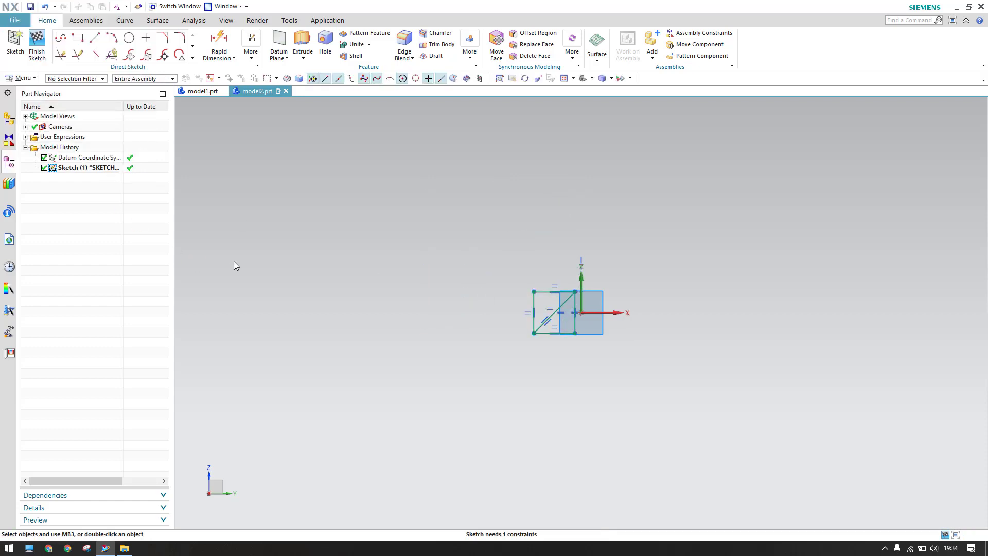
key("ctrl+z")
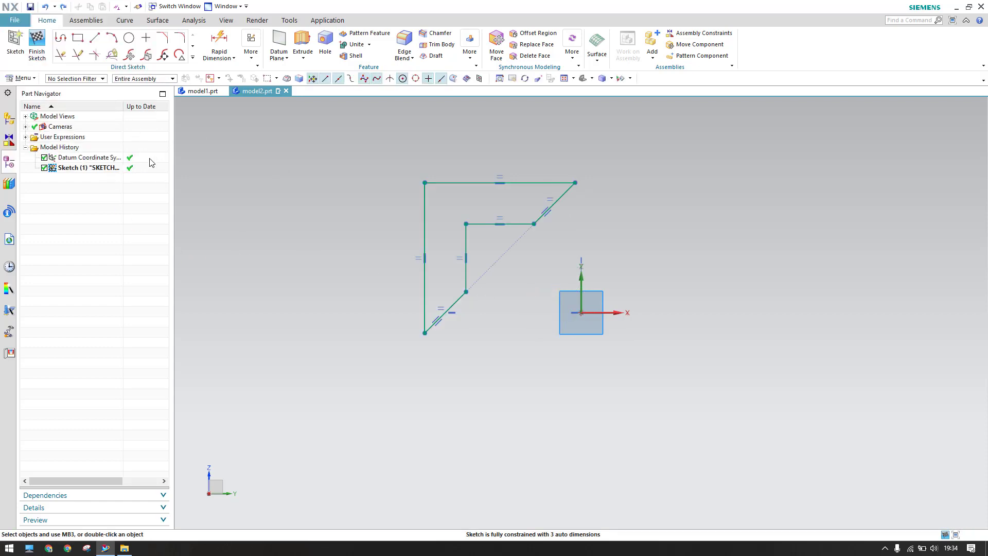
Step: Constrain the upper slanted edge's midpoint to align vertically with the sketch origin
key("c")
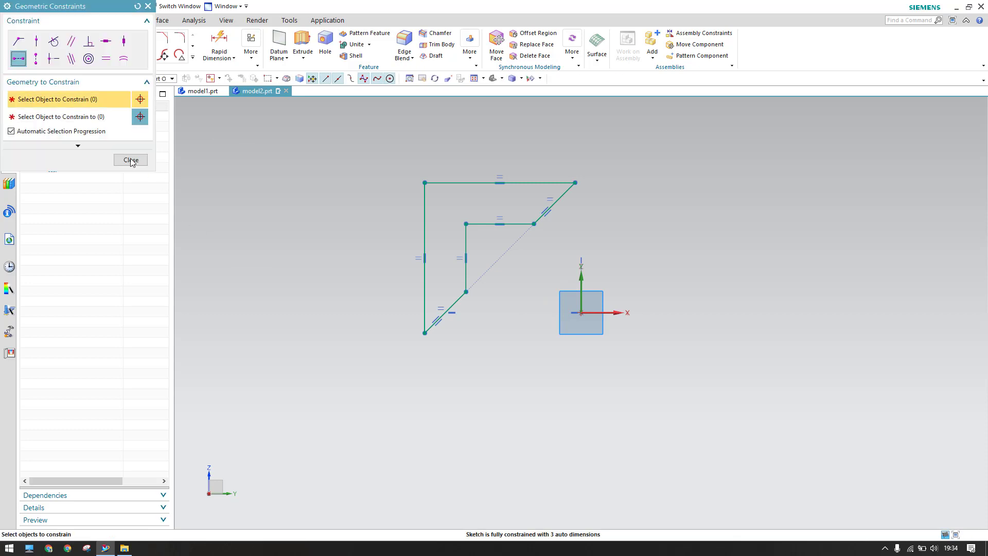
left_click(41, 59)
left_click(555, 206)
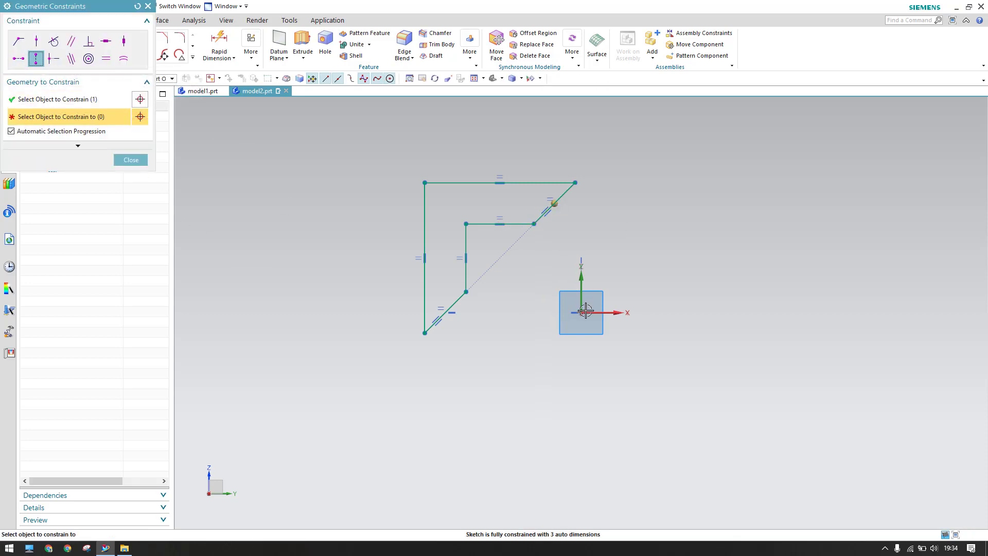
left_click(583, 313)
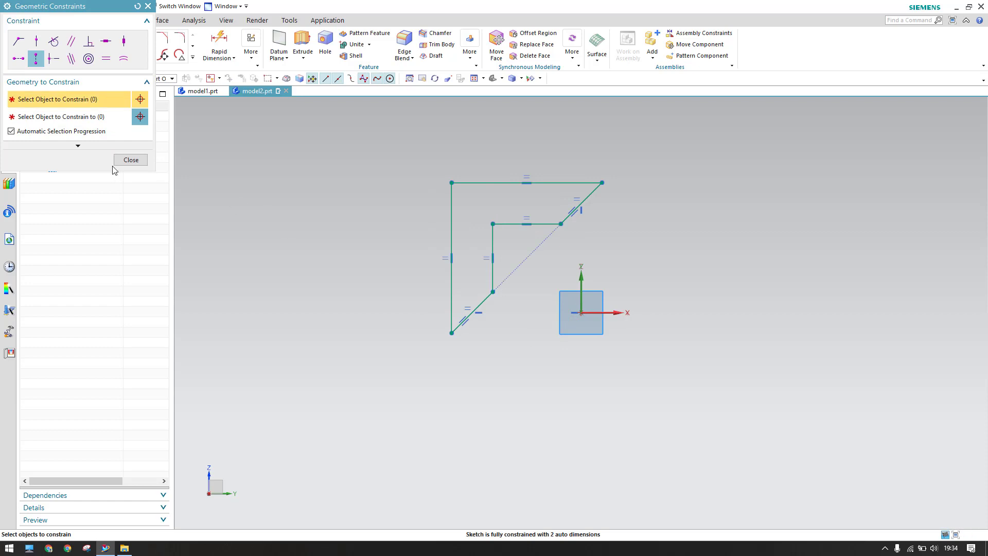
left_click(131, 160)
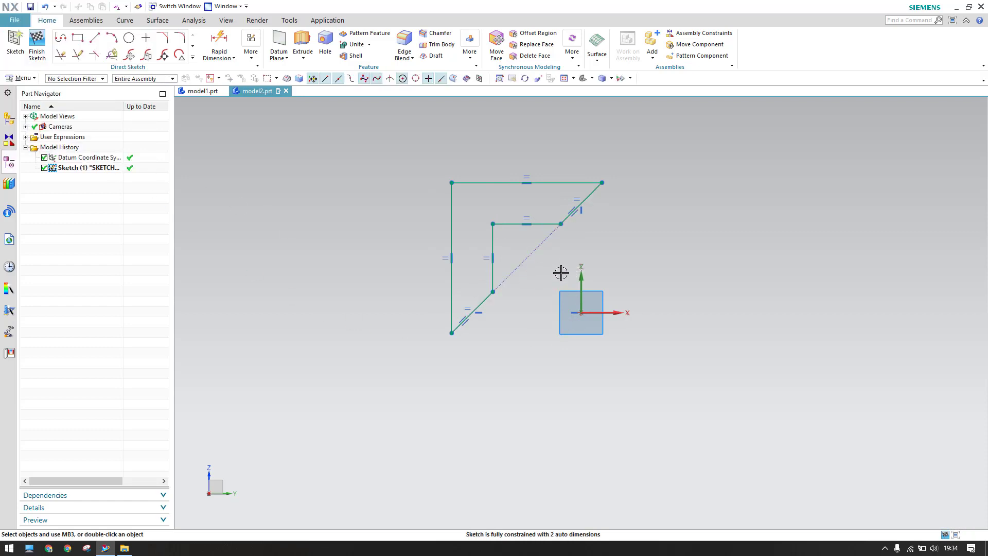
Step: Dimension the outer horizontal edge of the profile at 80 mm
key("d")
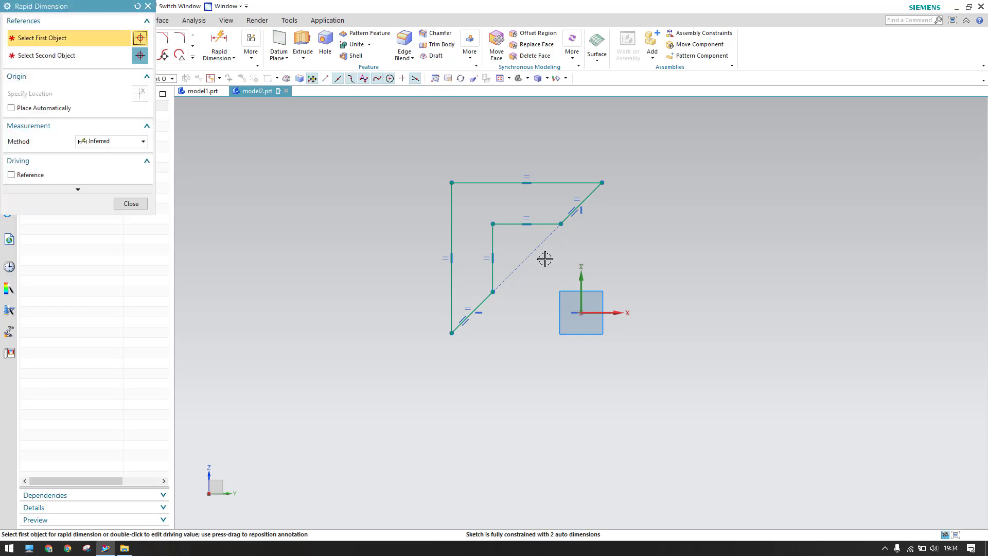
left_click(476, 183)
left_click(501, 205)
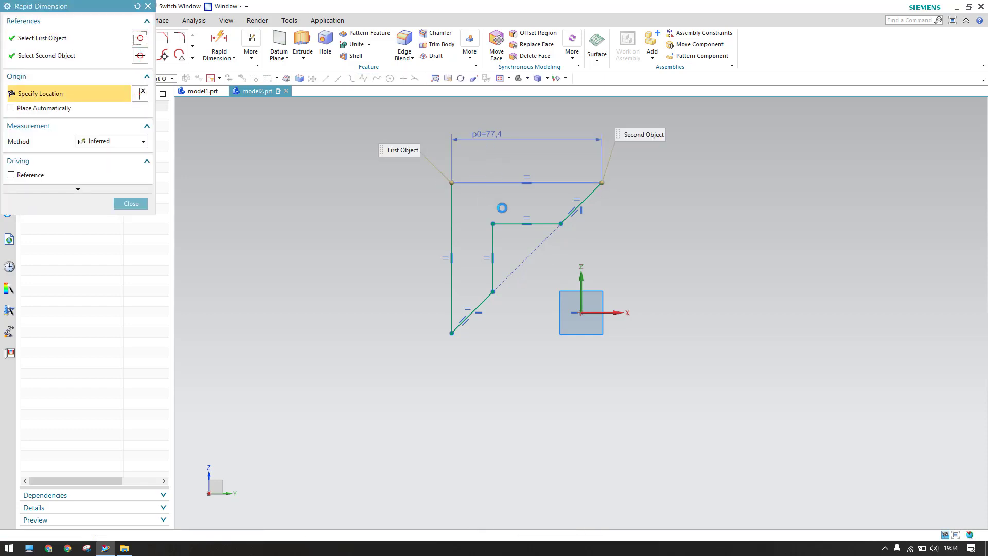
type("80")
key("Return")
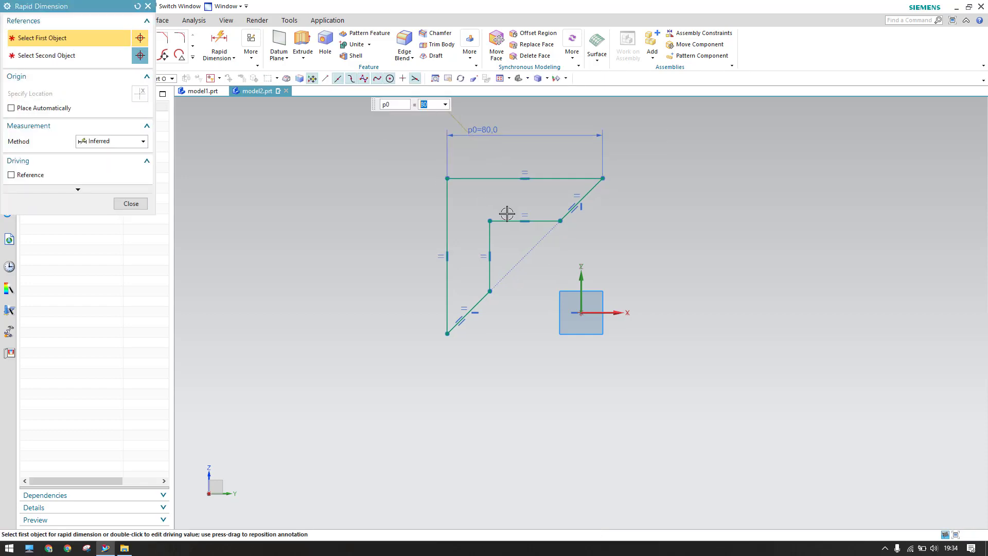
left_click(131, 204)
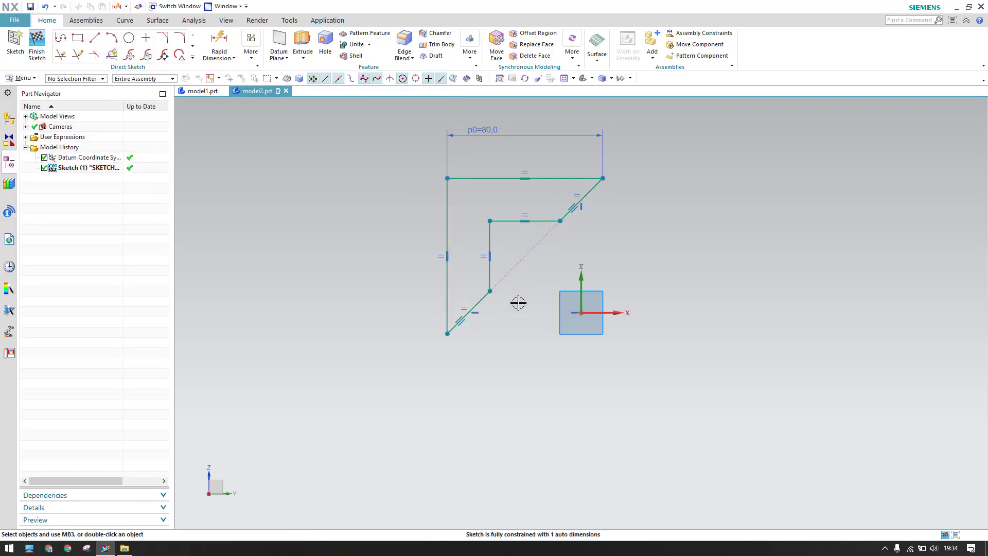
Step: Dimension the profile's inner vertical edge at 20 mm, move that dimension below the edge, and finish the sketch
key("d")
left_click(490, 267)
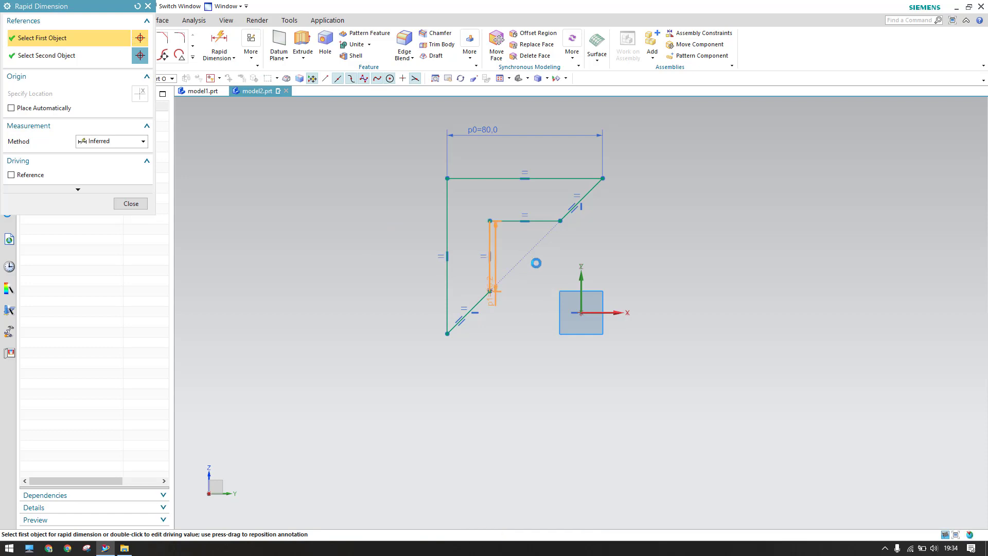
left_click(500, 327)
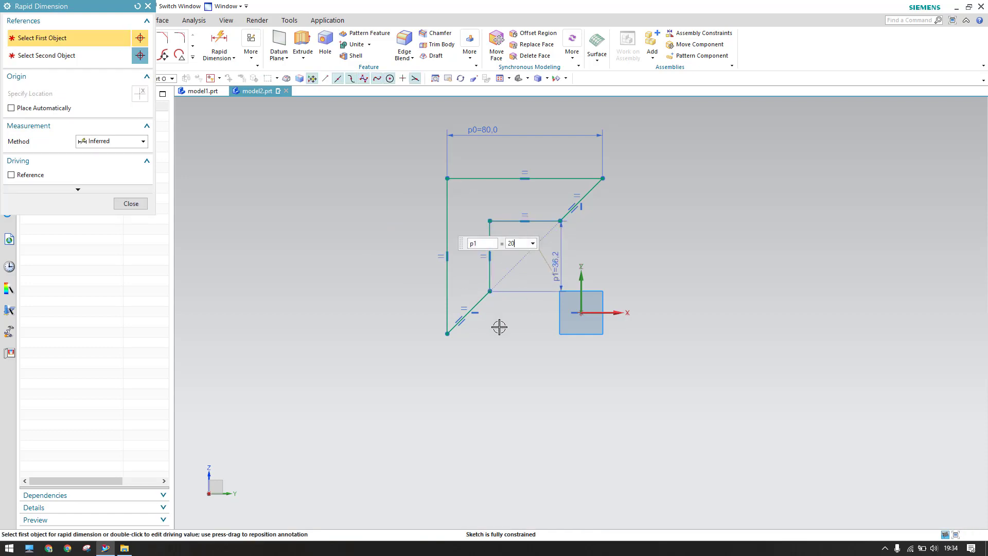
type("20")
key("Return")
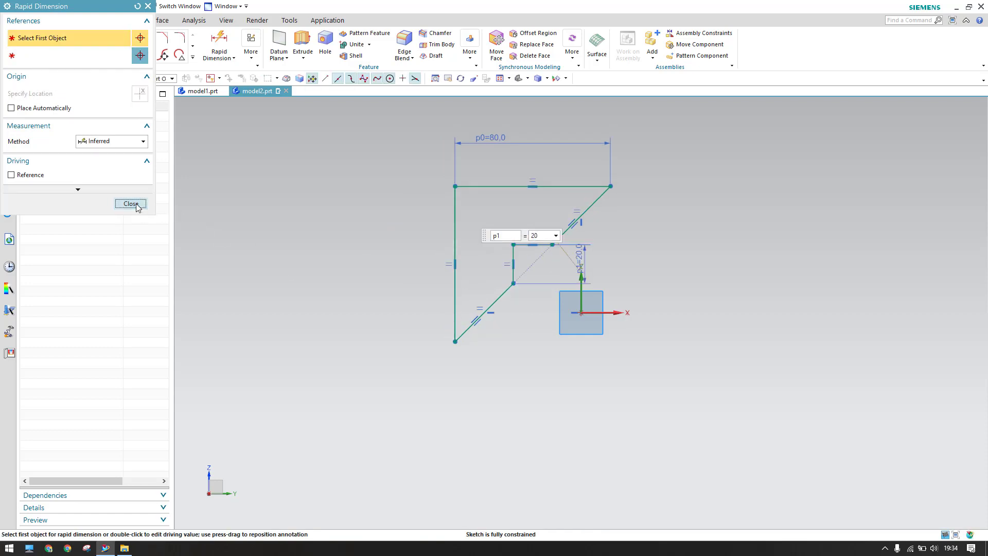
left_click(131, 203)
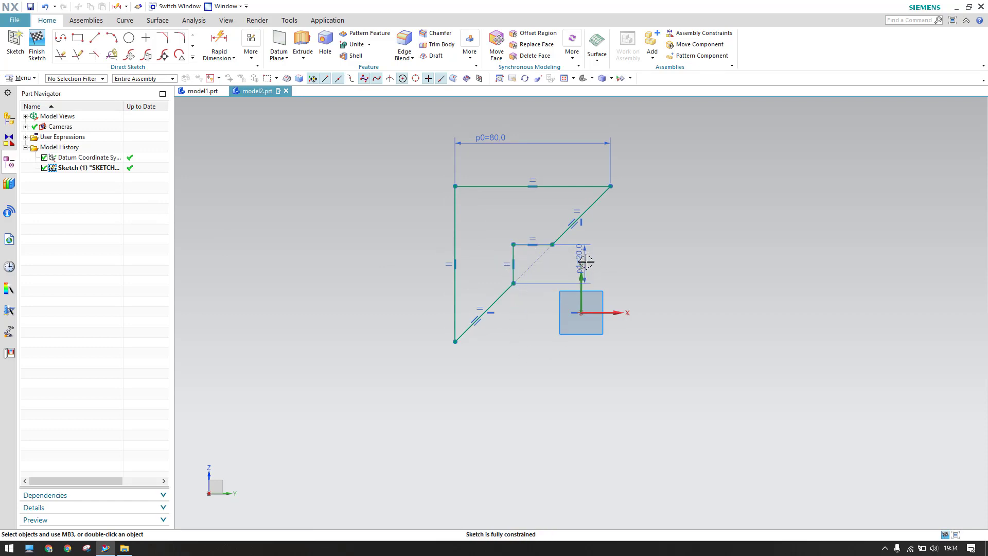
left_click_drag(588, 253, 525, 326)
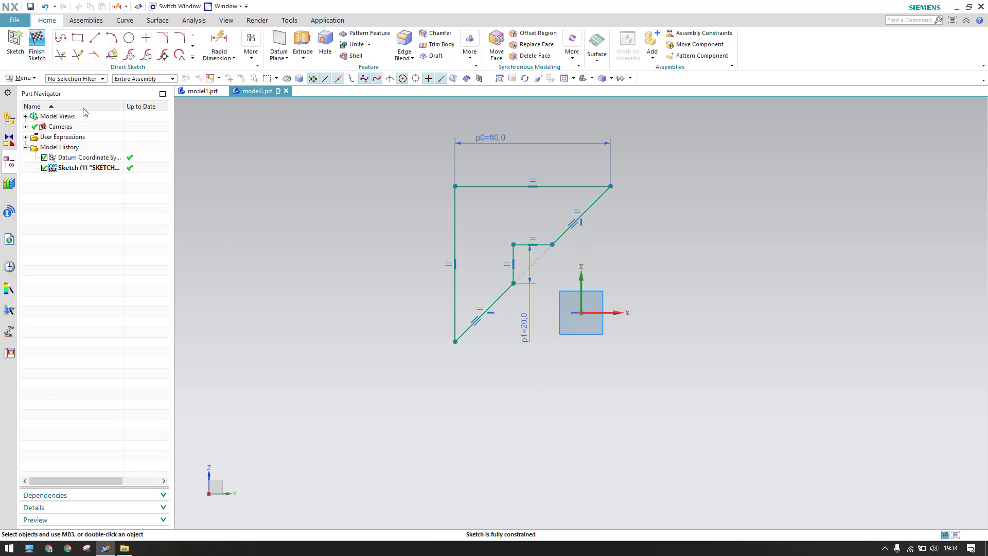
left_click(36, 45)
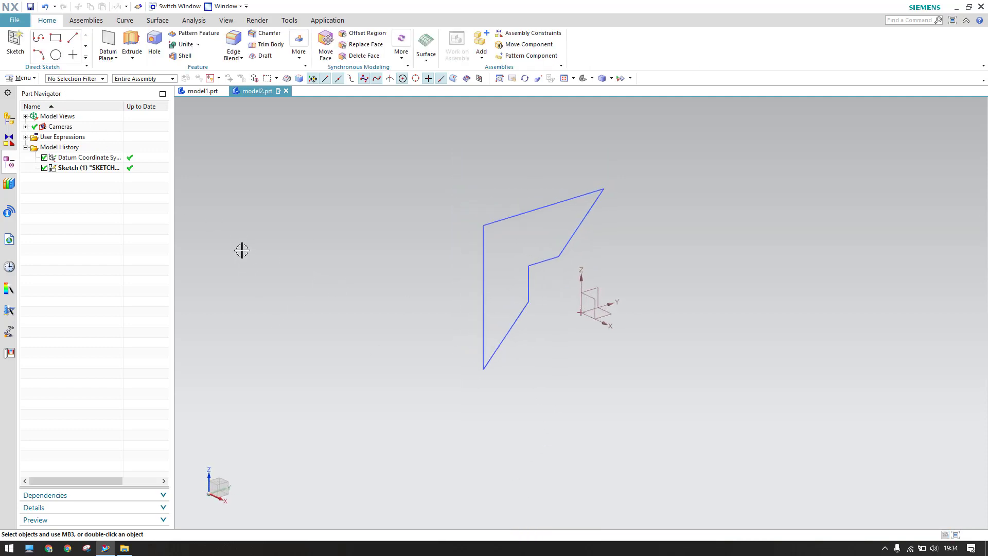
Step: Extrude the L-shaped profile sketch by a symmetric value of 2.5 mm with the Boolean set to None
left_click(132, 42)
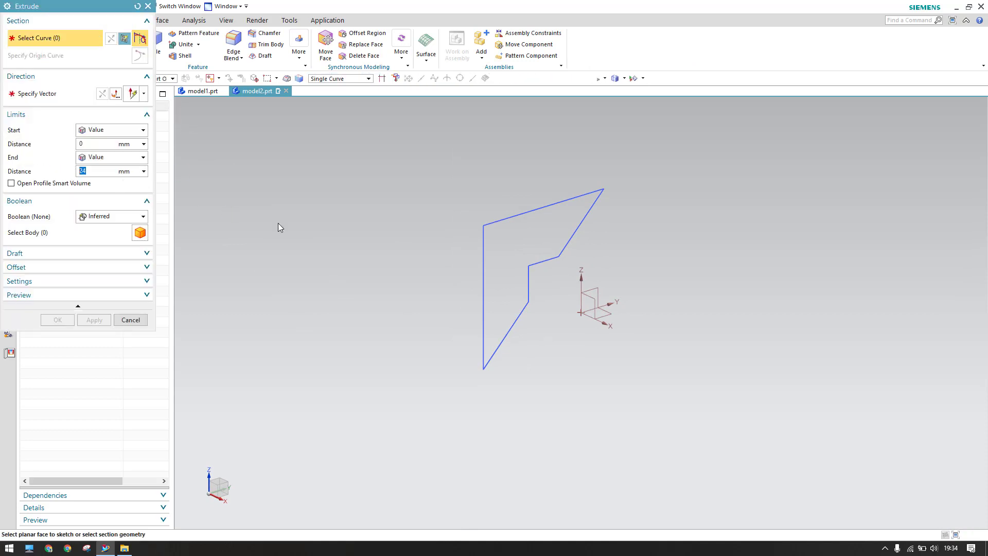
left_click(103, 130)
left_click(100, 150)
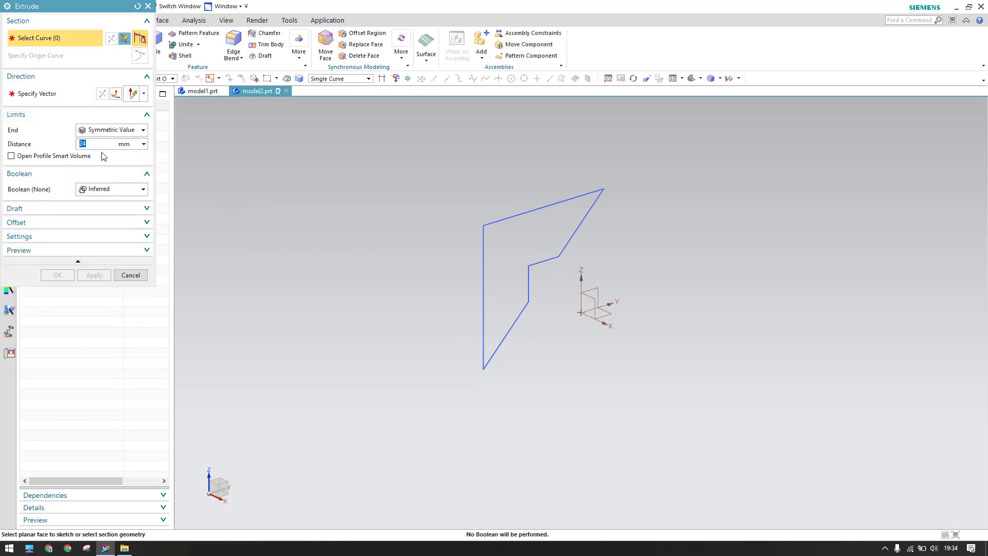
left_click(99, 190)
left_click(99, 204)
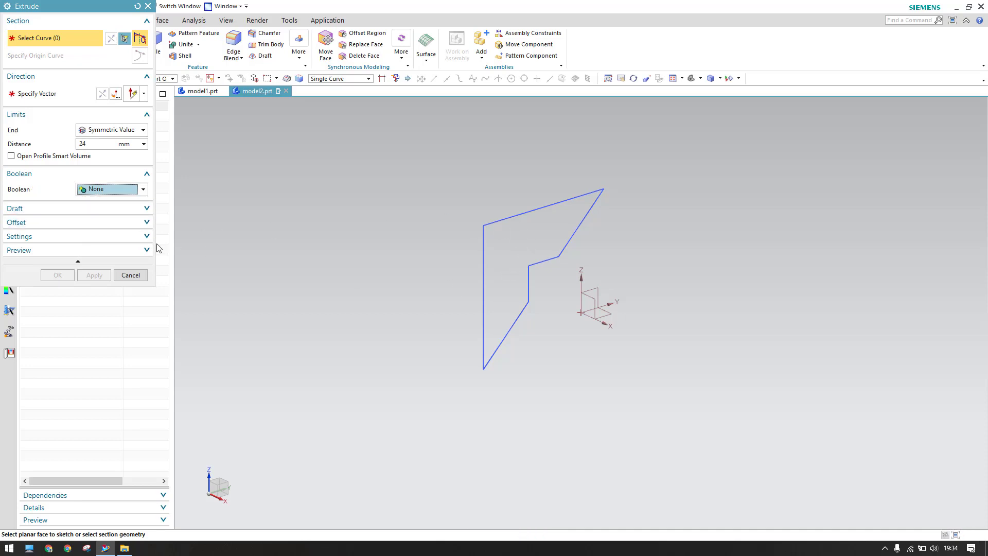
left_click_drag(77, 6, 252, 66)
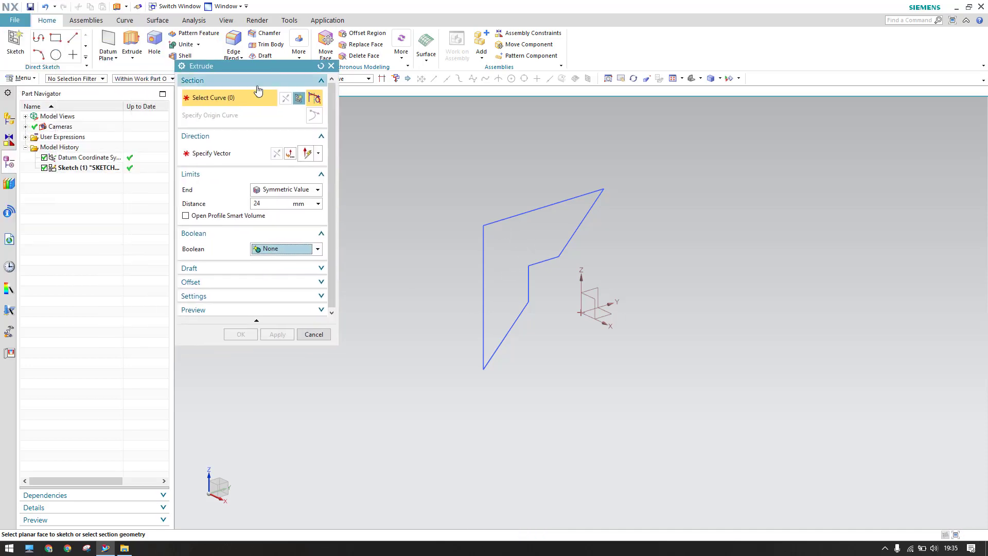
left_click(97, 167)
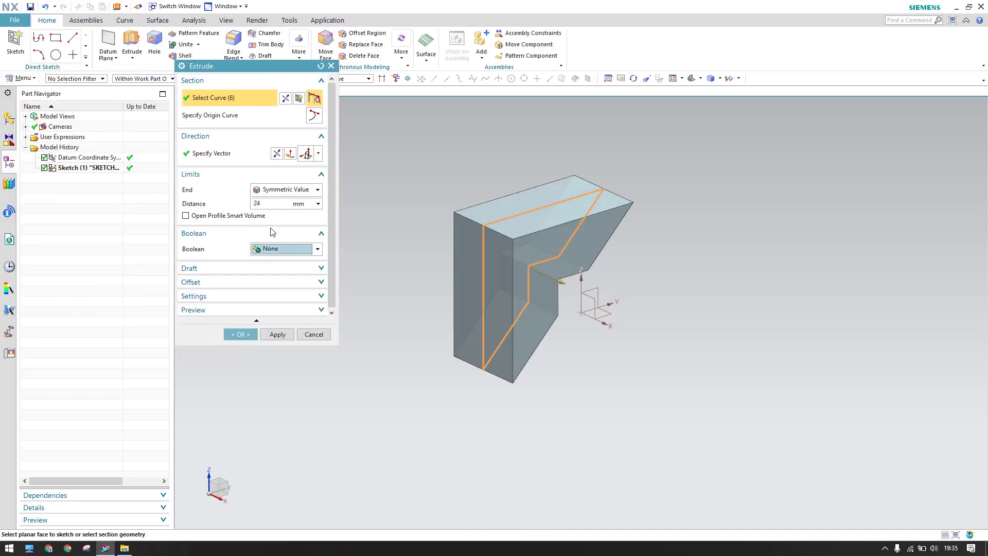
left_click(262, 207)
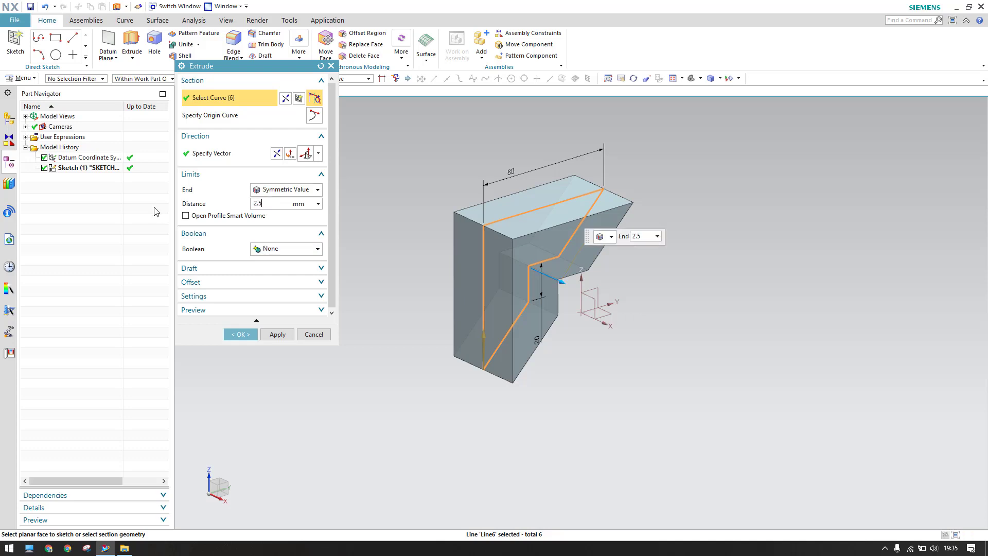
type("2.5")
key("Return")
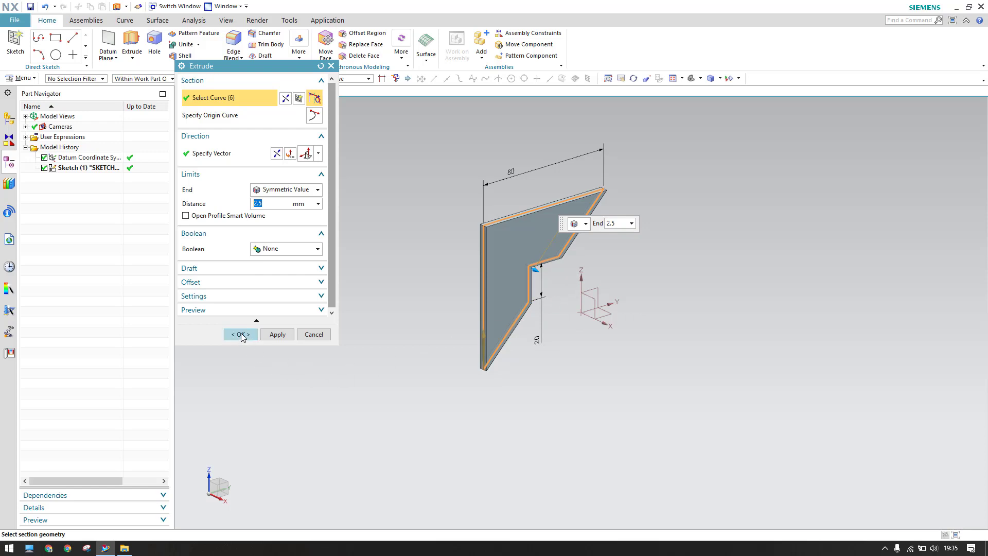
left_click(242, 334)
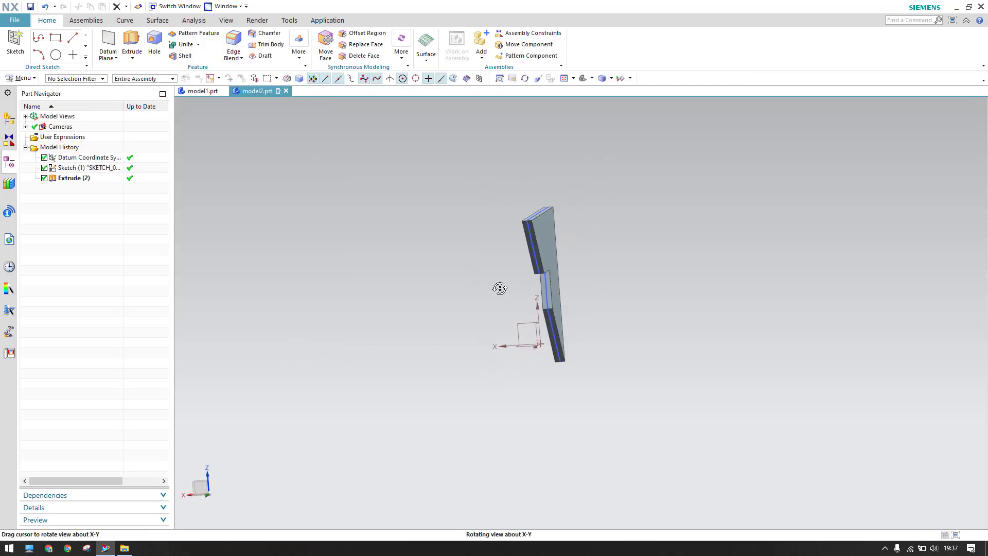
Step: Start a new sketch on the XY plane of the datum coordinate system
middle_click_drag(499, 287, 541, 300)
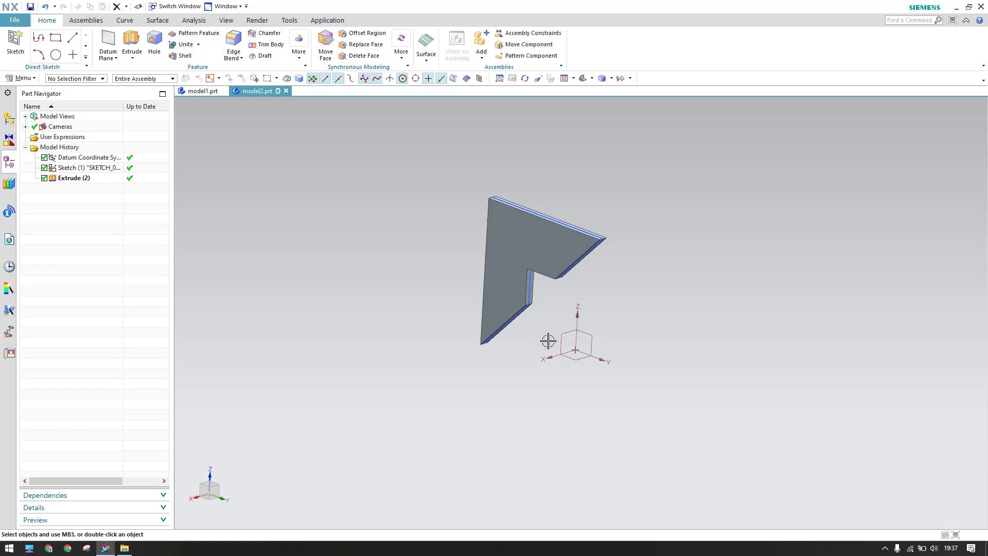
left_click(7, 55)
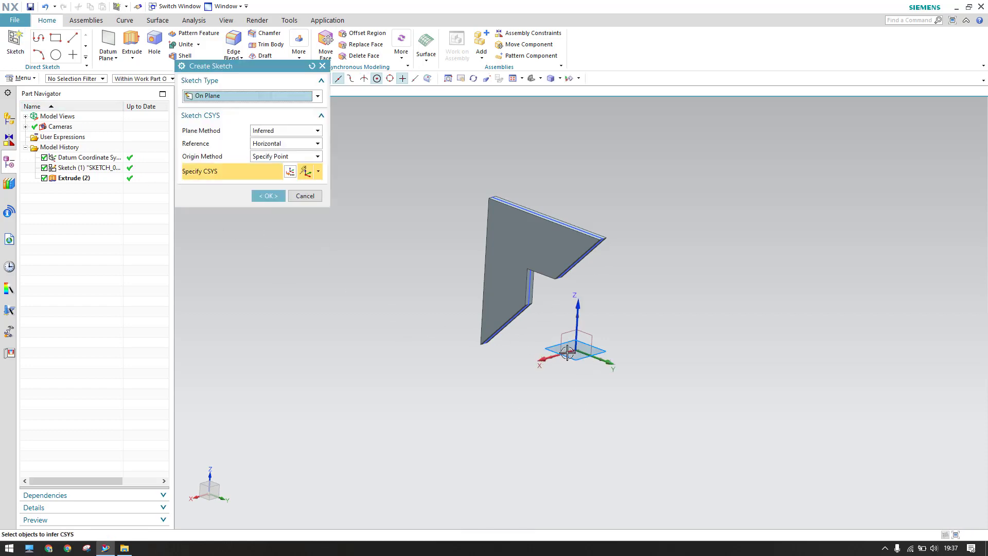
left_click(273, 197)
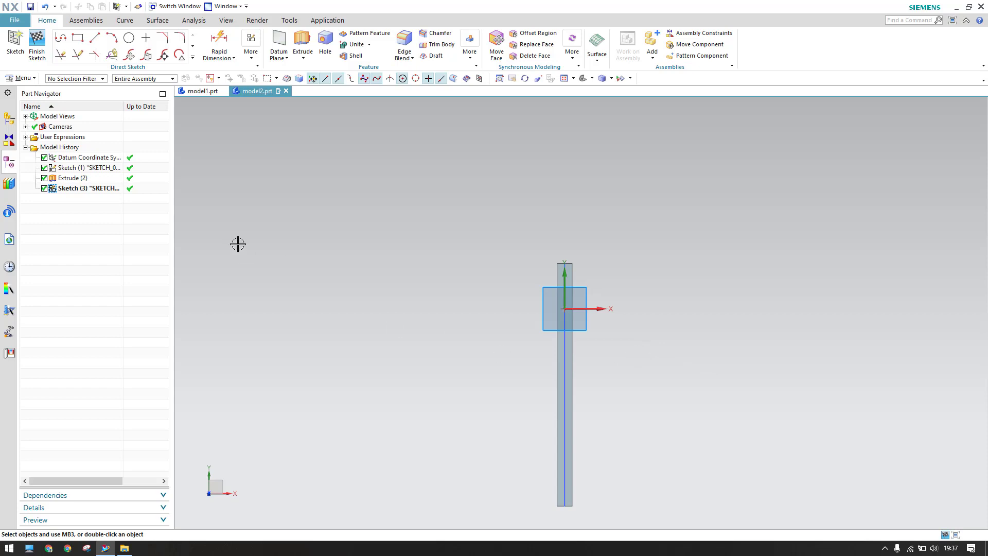
Step: Sketch a right triangle with an 89 mm diagonal, vertical and horizontal sides, and trim the horizontal side's overhang beyond the diagonal
left_click(61, 38)
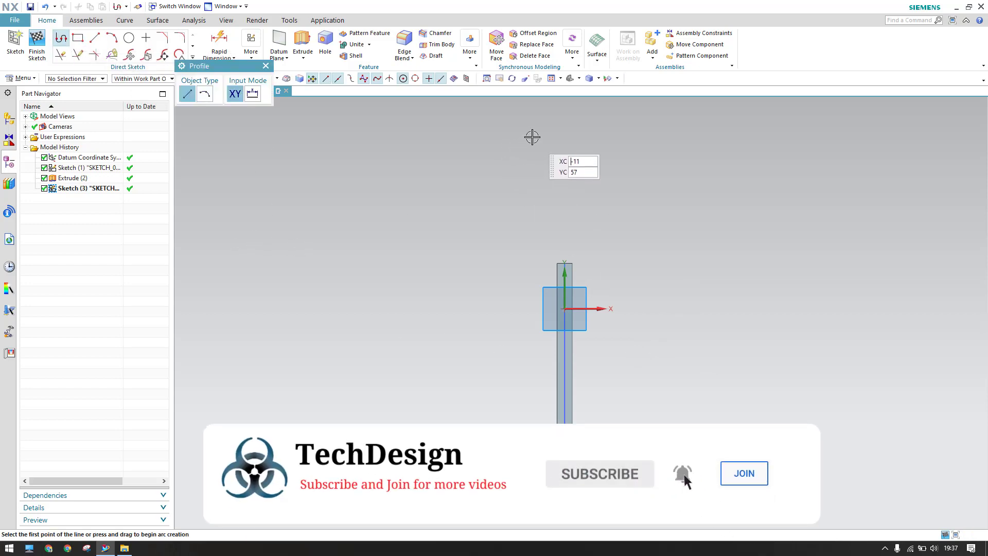
left_click(532, 137)
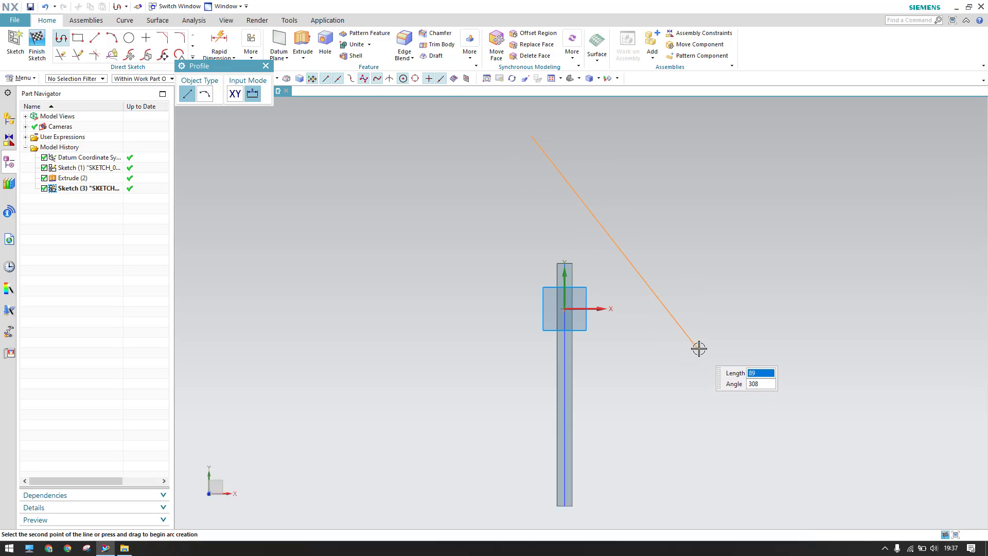
left_click(698, 348)
left_click(697, 135)
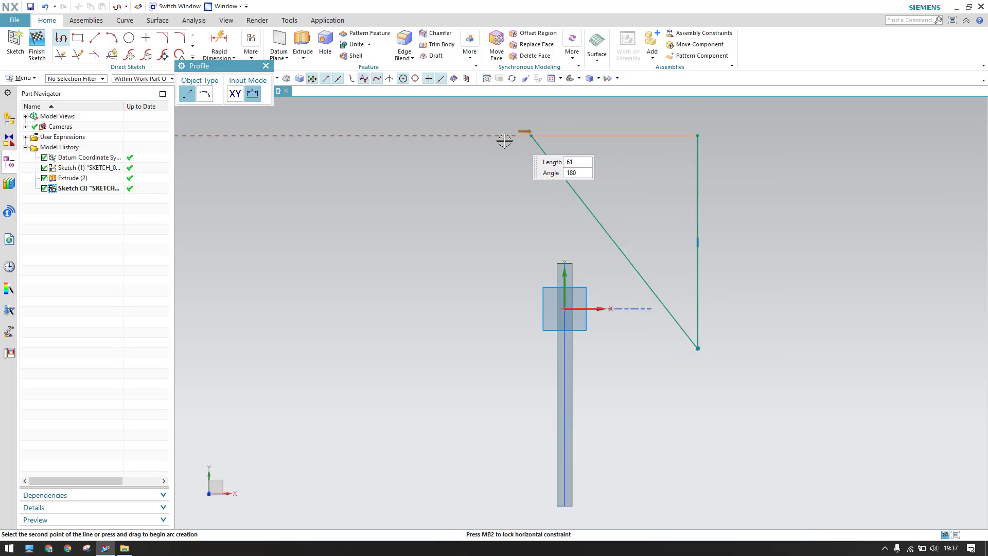
left_click(485, 136)
key("Escape")
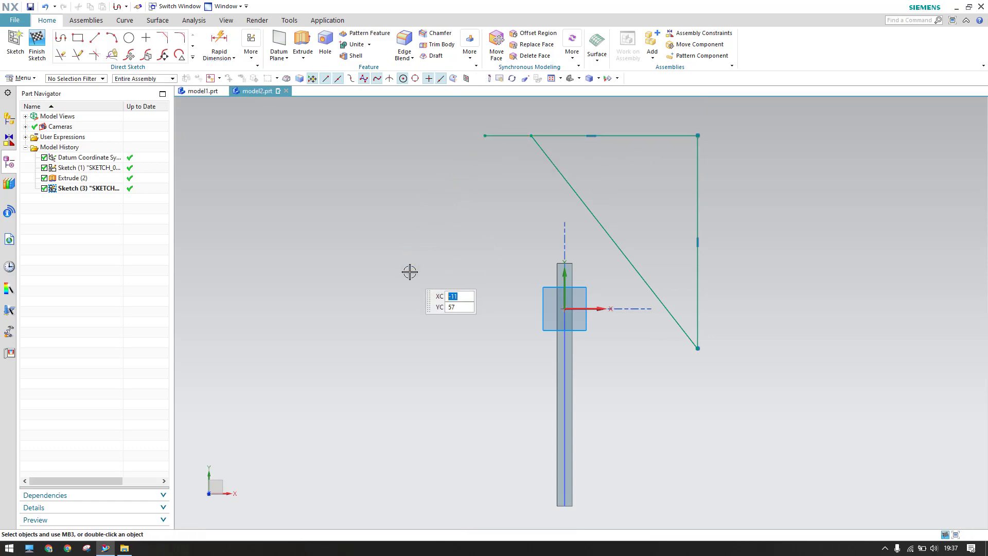
key("t")
left_click(510, 136)
key("Escape")
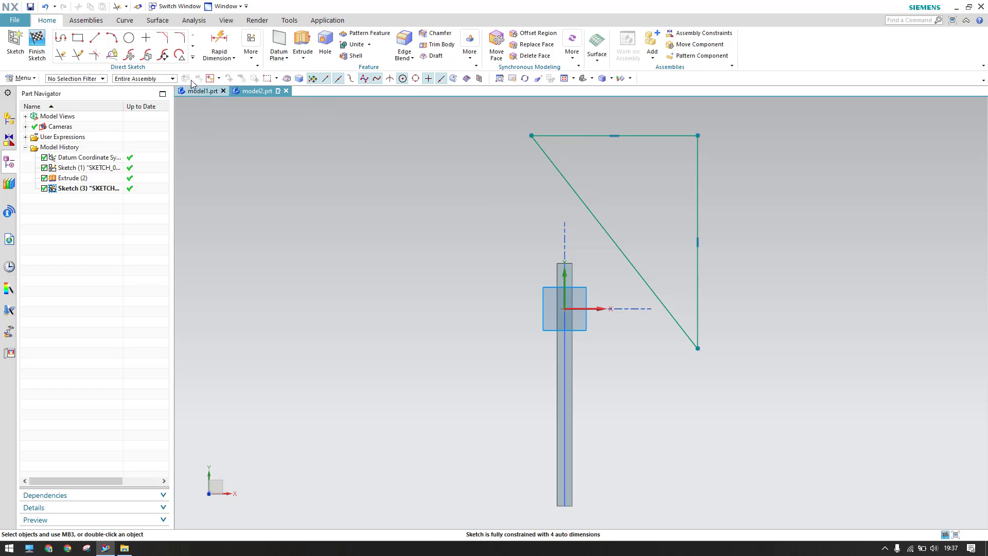
Step: Draw an inner horizontal and vertical line from the triangle's diagonal, and trim the diagonal between them to form an L-shaped profile
left_click(94, 38)
left_click(597, 199)
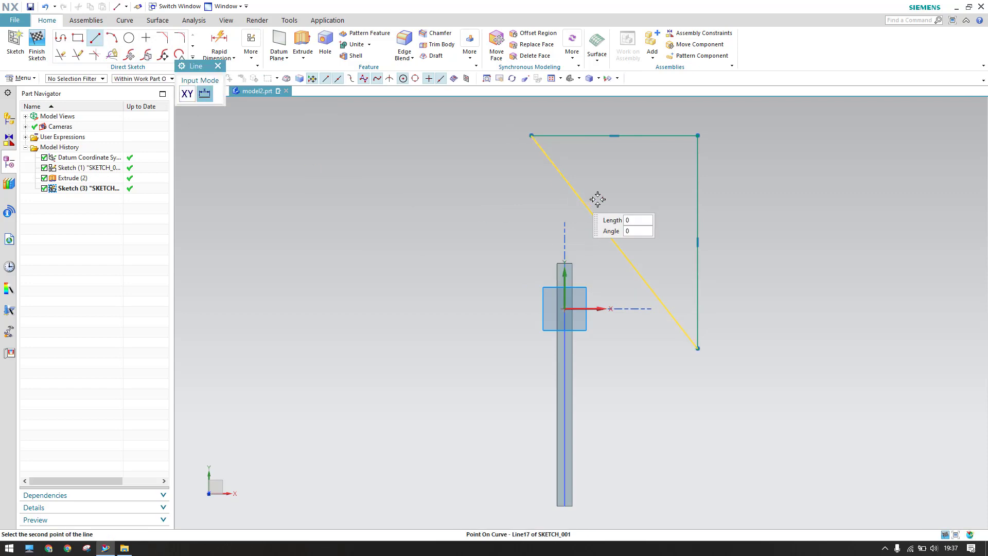
left_click(641, 194)
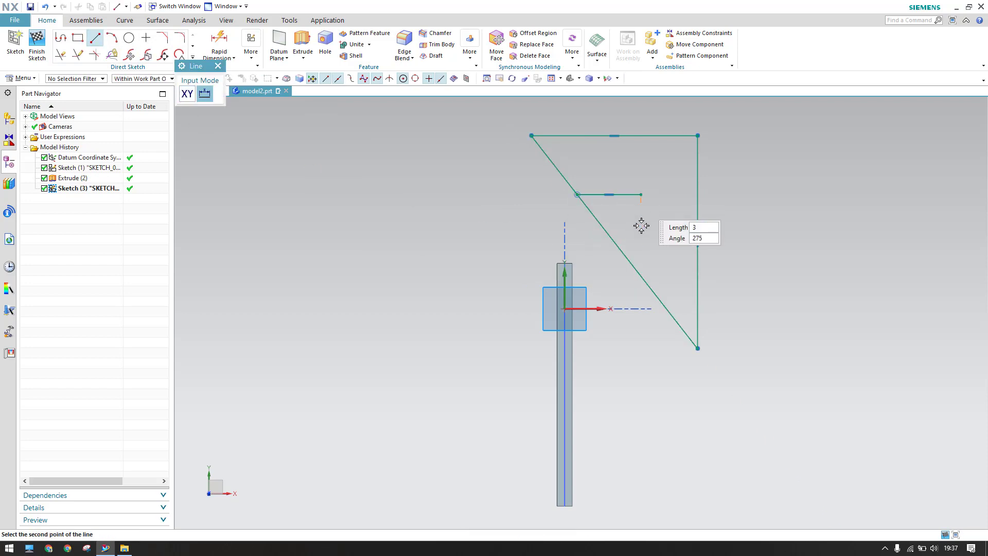
left_click(641, 284)
key("Escape")
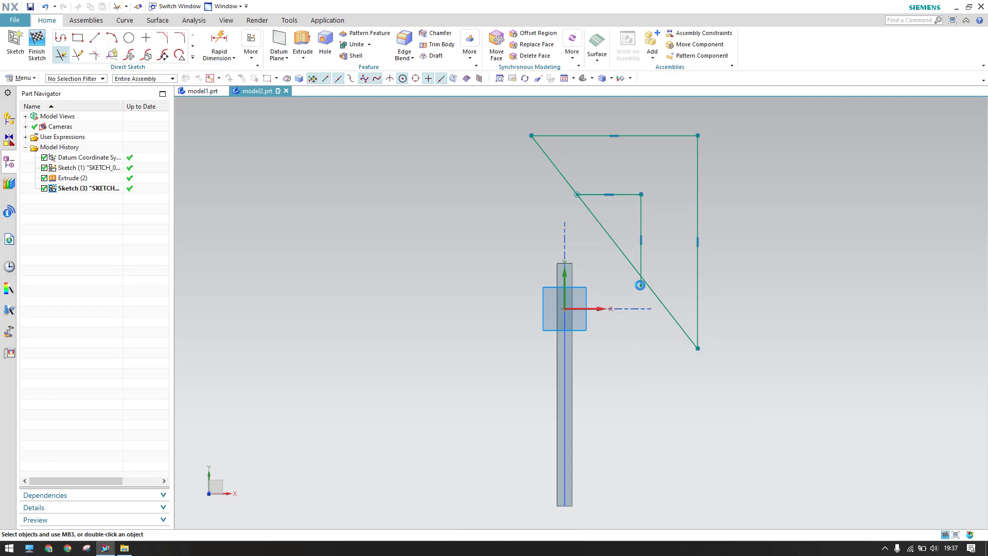
key("t")
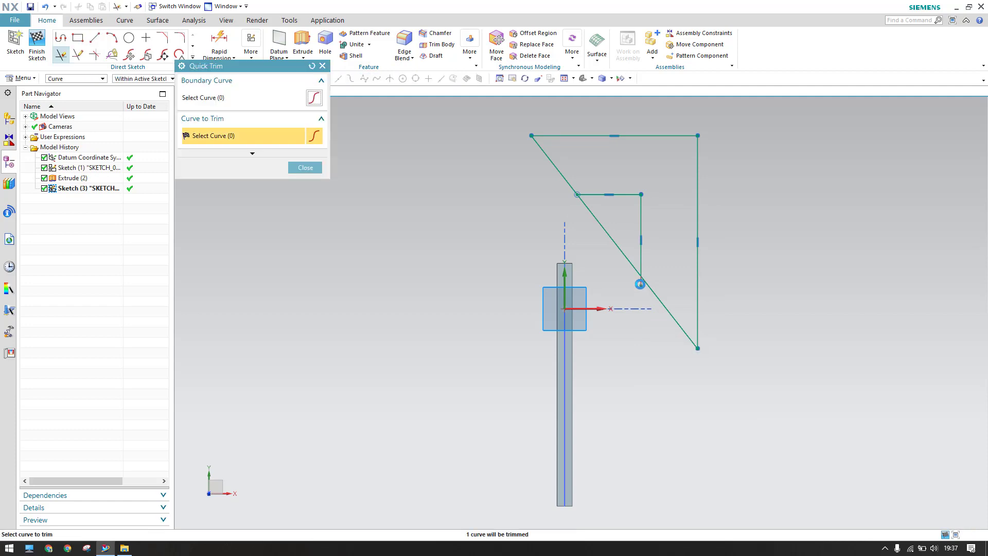
left_click(624, 250)
left_click(305, 168)
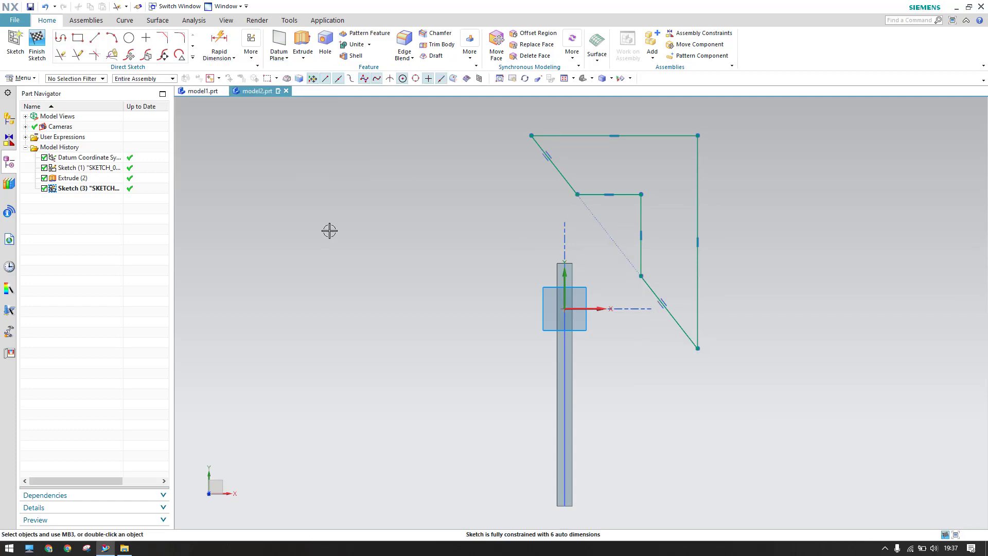
Step: Apply equal-length constraints between the two slanted edges, the two outer edges, and the two inner edges of the profile
key("c")
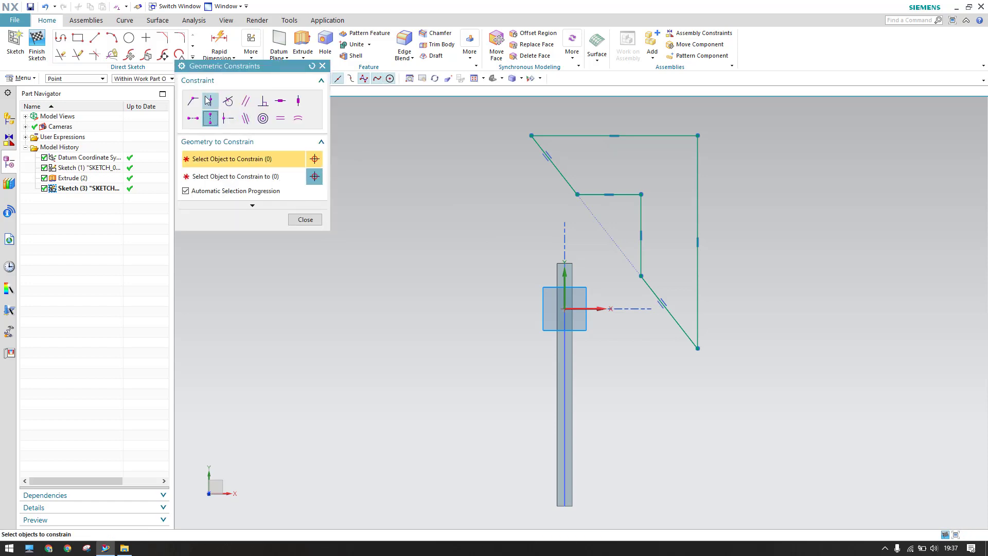
left_click(281, 118)
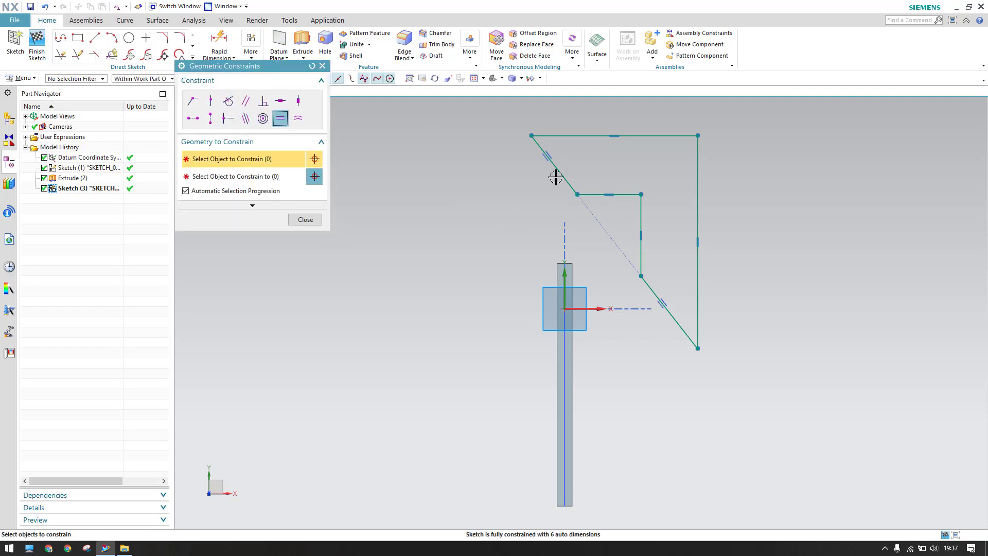
left_click(560, 174)
left_click(669, 312)
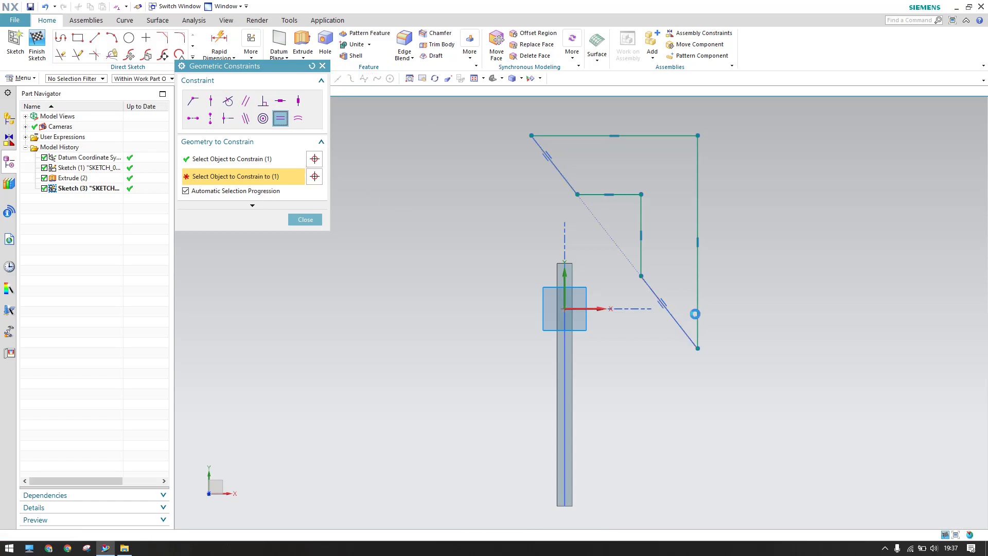
left_click(632, 136)
left_click(688, 170)
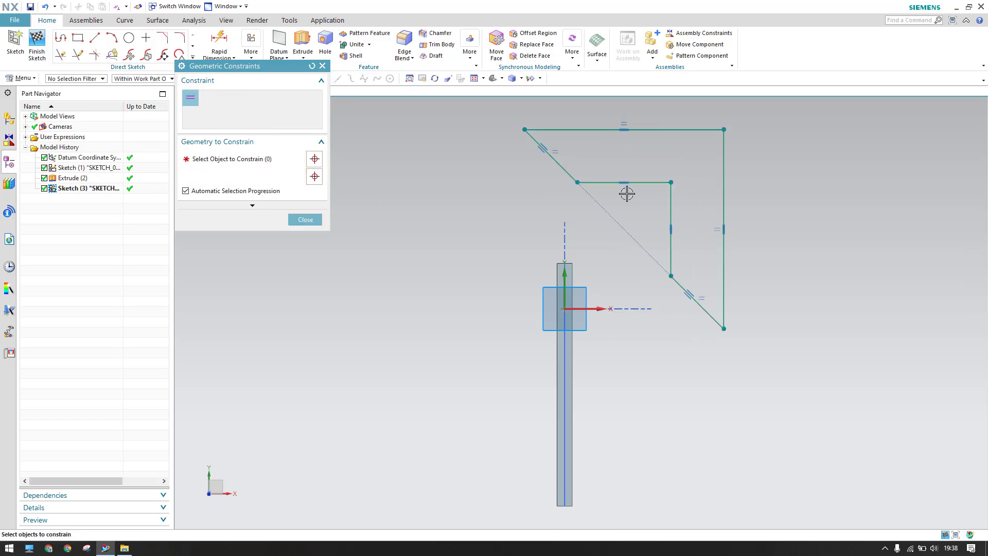
left_click(644, 182)
left_click(671, 205)
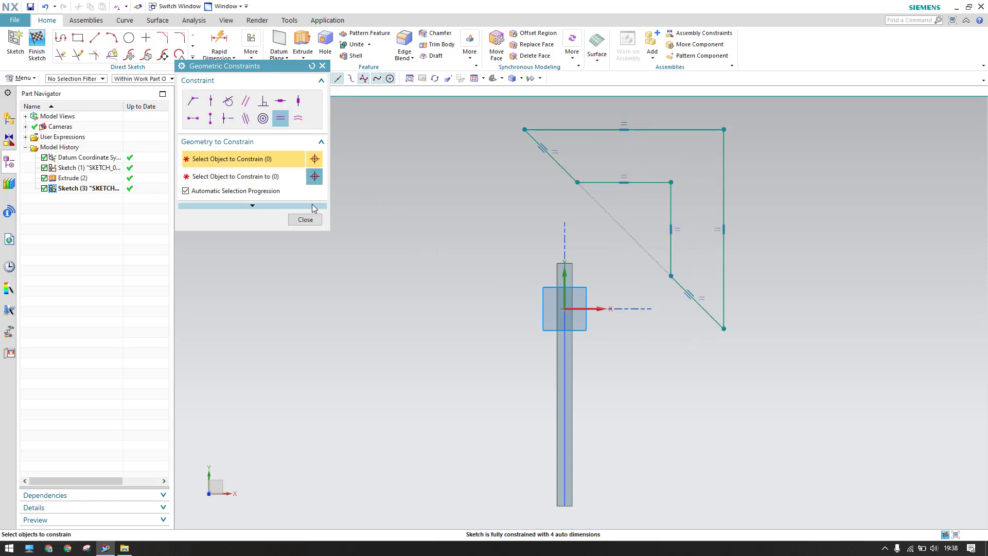
left_click(305, 221)
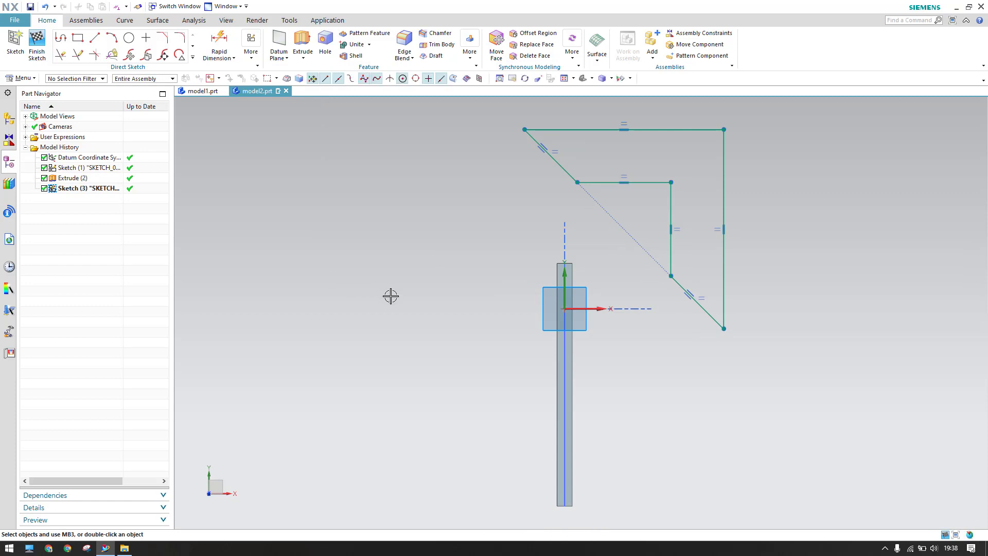
Step: Align the midpoint of the profile's upper slanted edge vertically with the sketch origin
key("c")
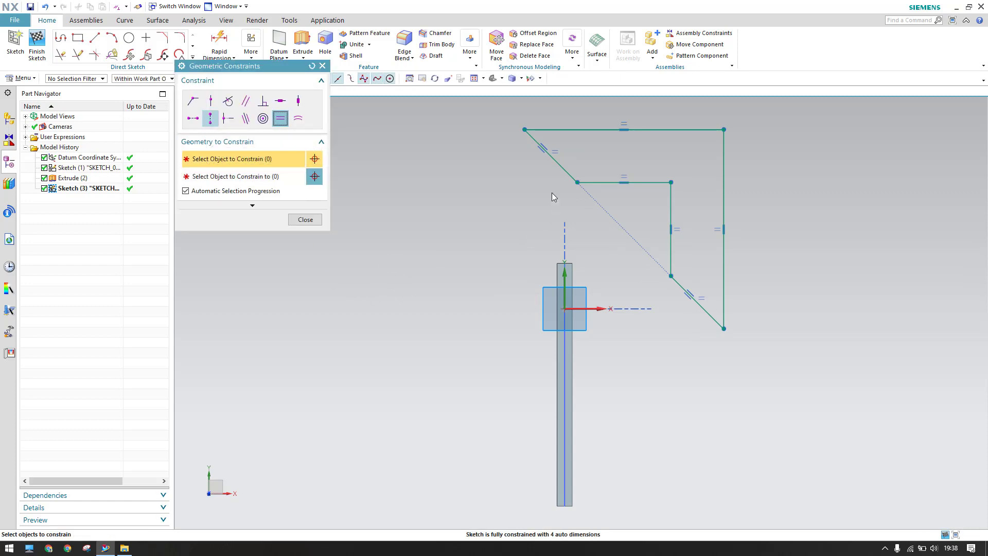
left_click(550, 155)
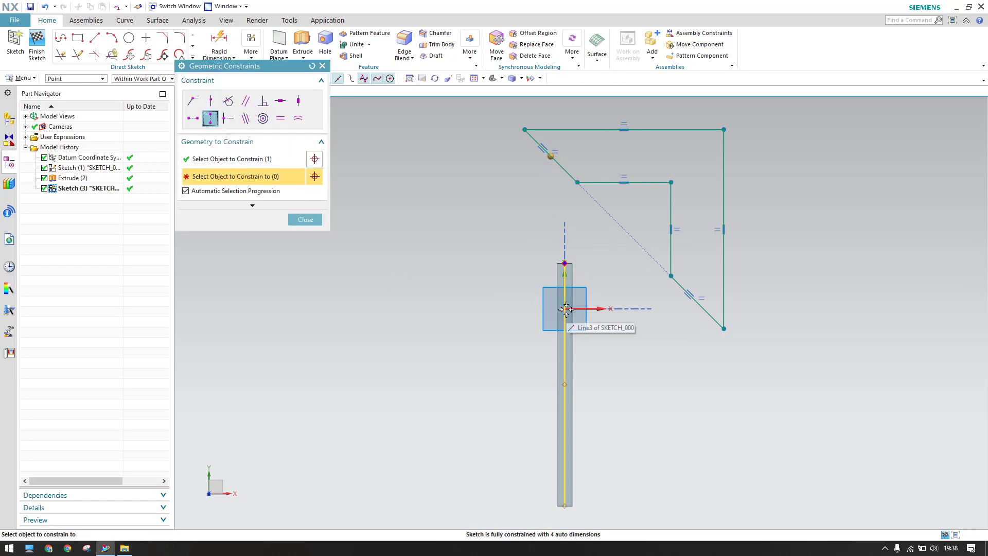
right_click(565, 308)
left_click(638, 75)
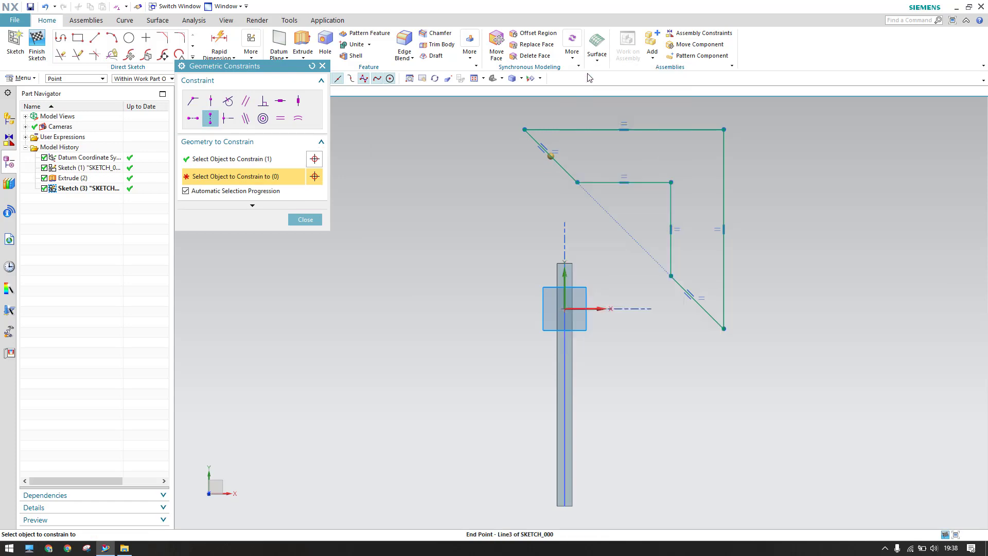
left_click(635, 112)
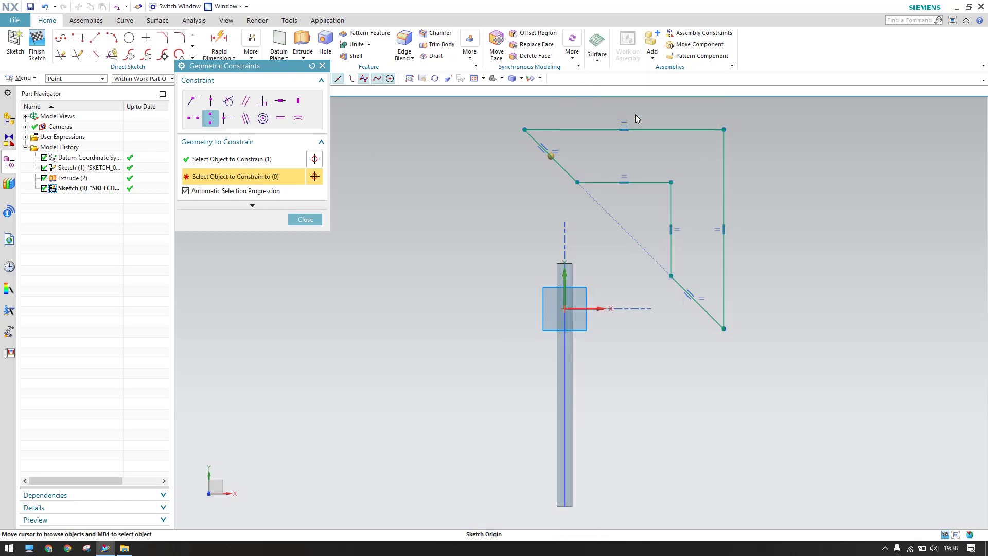
Step: Align the midpoint of the profile's lower slanted edge horizontally with the sketch origin
left_click(711, 303)
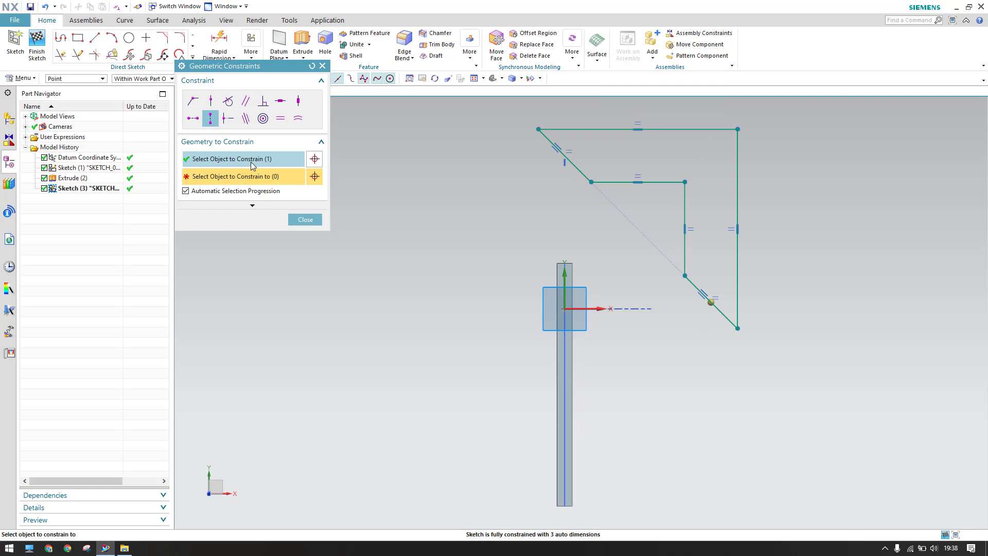
left_click(193, 118)
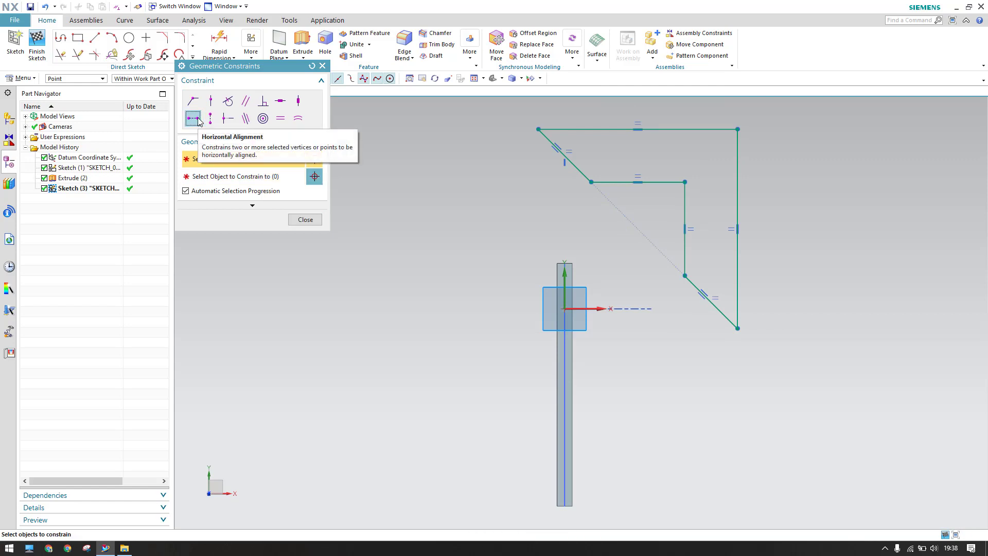
left_click(710, 302)
right_click(565, 311)
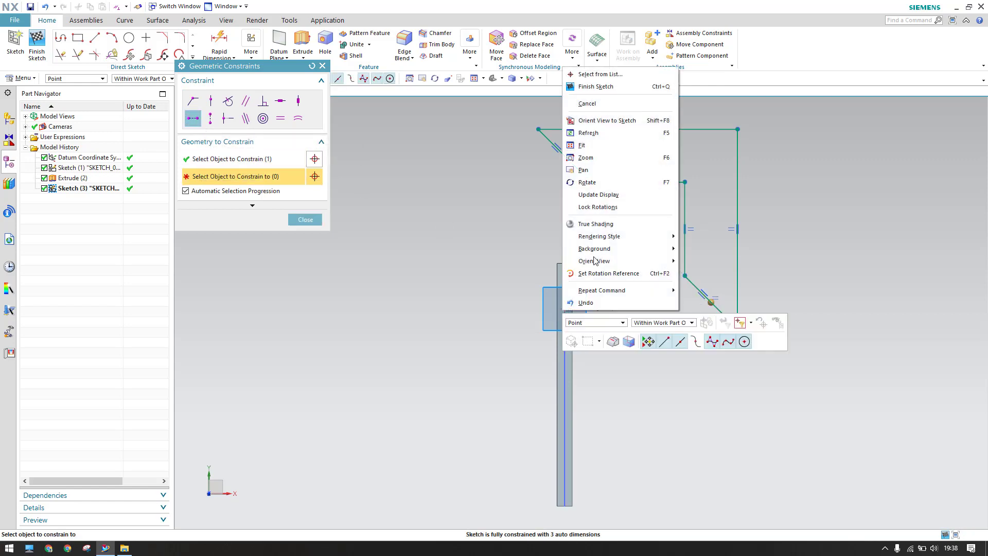
left_click(596, 75)
left_click(664, 152)
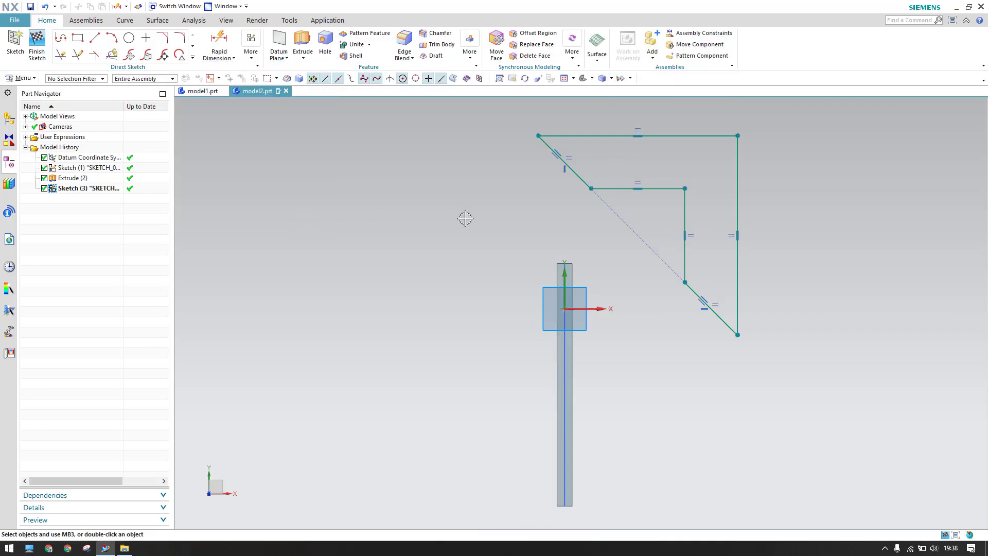
Step: Dimension the profile's outer horizontal edge to 80 mm and its inner vertical edge to 20 mm
key("d")
left_click(653, 137)
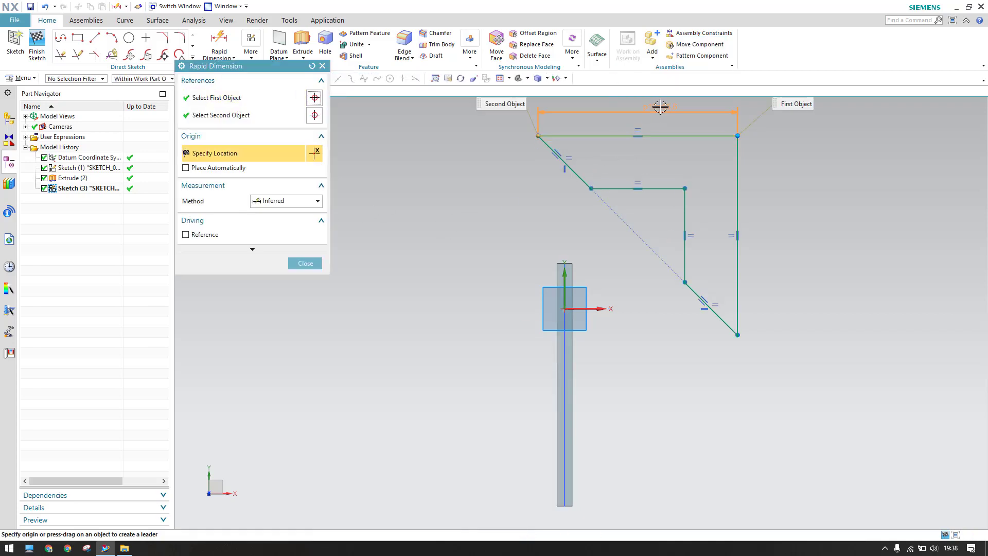
left_click(648, 139)
type("80")
key("Return")
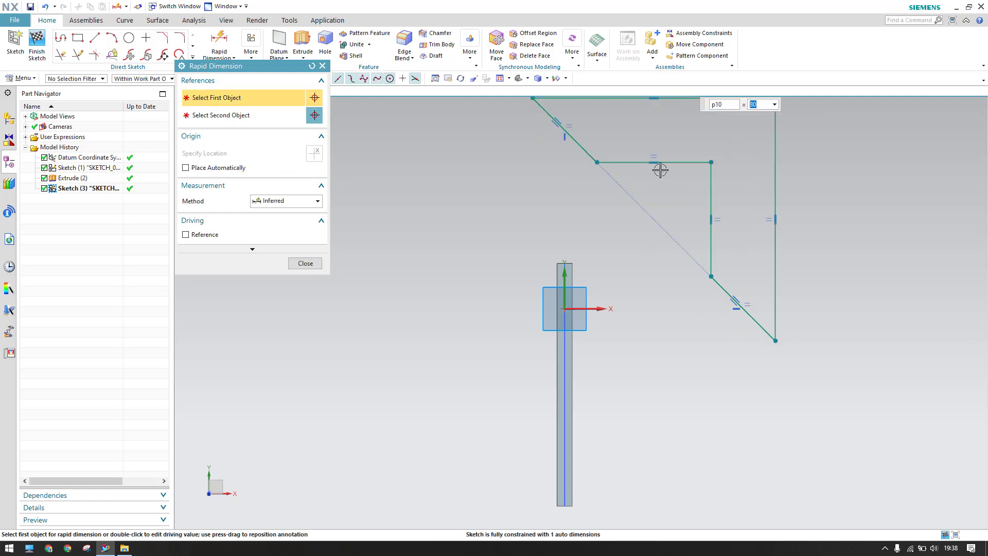
left_click(716, 235)
left_click(731, 276)
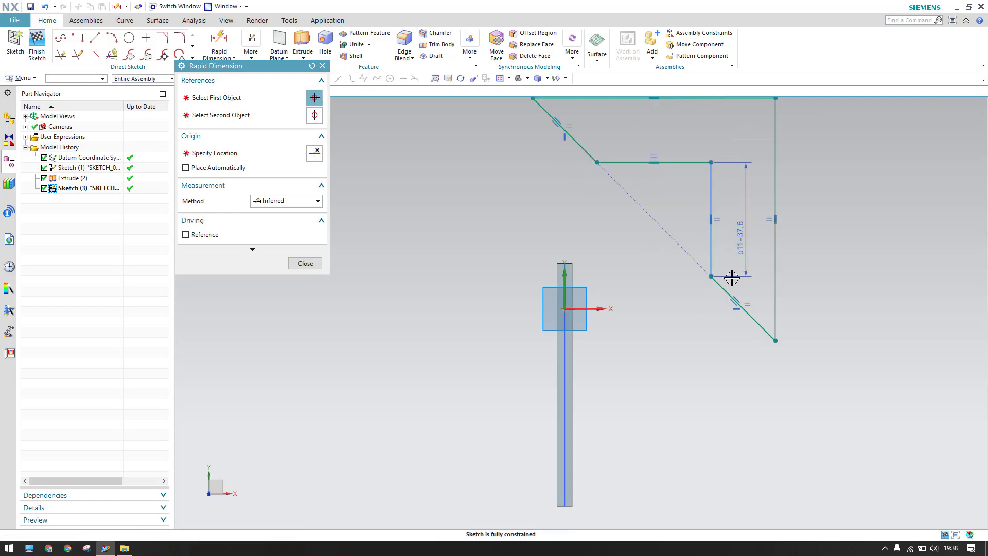
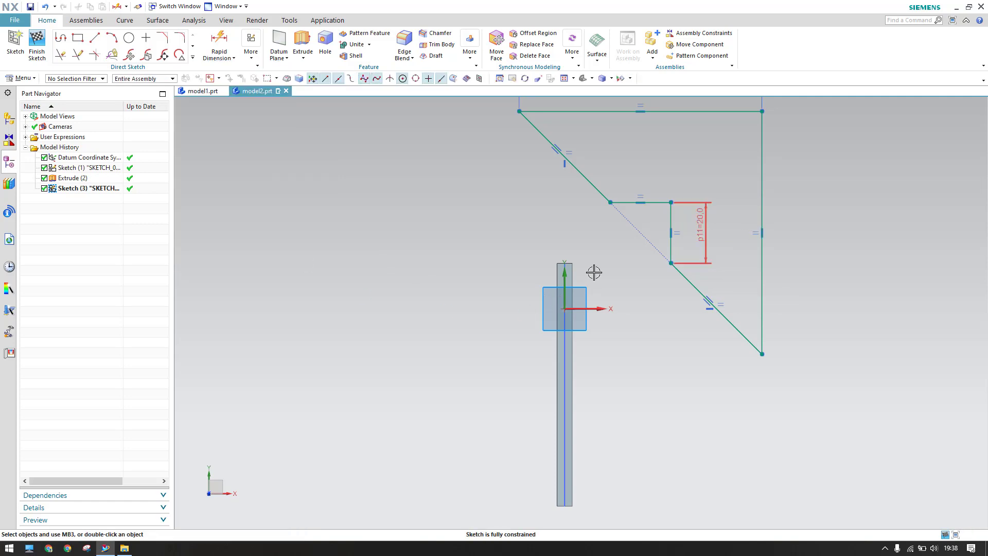
Step: Finish the sketch and extrude the L-shaped profile by a symmetric value of 2.5 mm
left_click(35, 41)
mouse_move(496, 291)
middle_mouse_down()
mouse_move(521, 288)
mouse_move(481, 293)
mouse_move(519, 304)
middle_mouse_up()
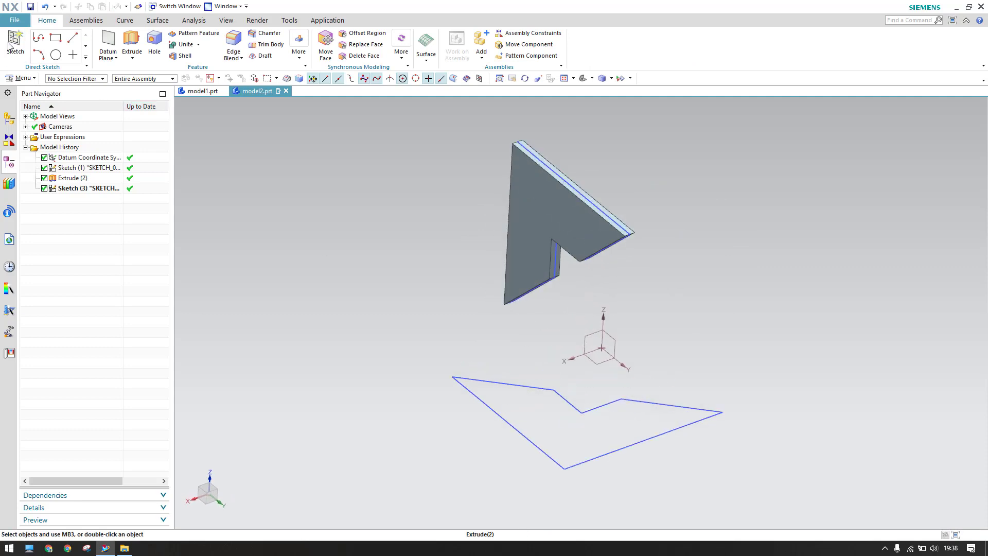
left_click(131, 44)
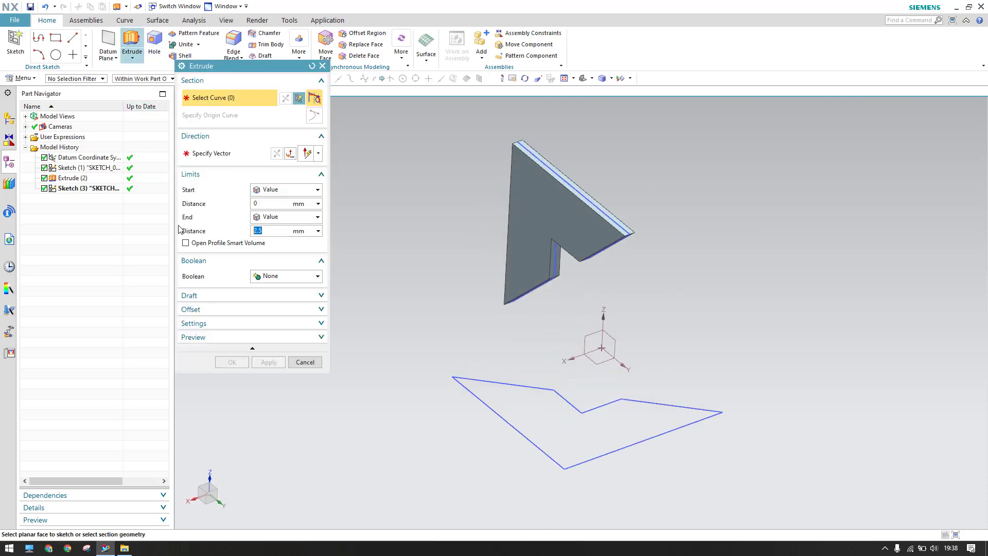
left_click(110, 189)
left_click(277, 189)
left_click(280, 209)
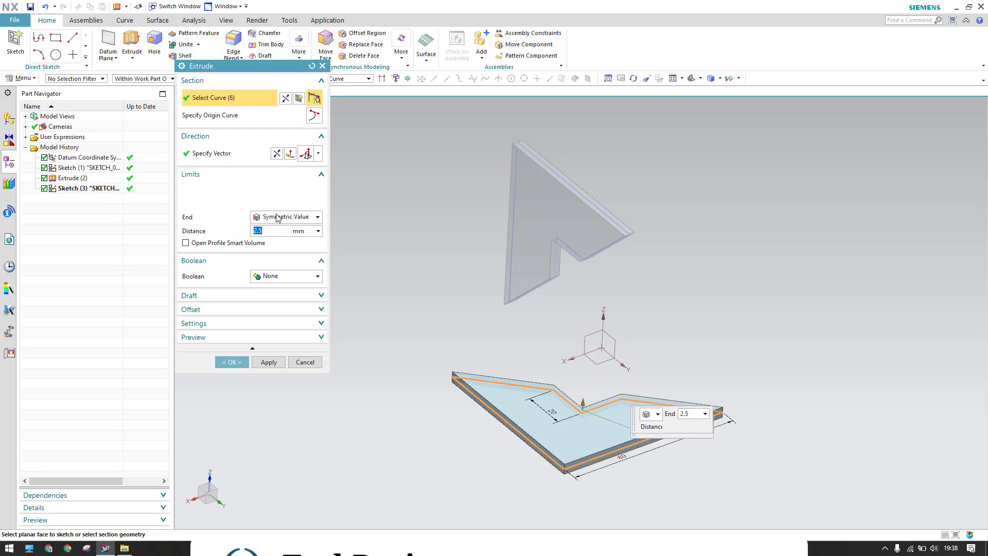
left_click(231, 334)
Step: Start a new sketch on the inner notch face of the horizontal plate, beside its slanted end face
mouse_move(507, 379)
middle_mouse_down()
mouse_move(461, 372)
mouse_move(510, 386)
mouse_move(484, 386)
mouse_move(490, 348)
mouse_move(525, 346)
mouse_move(377, 375)
mouse_move(395, 357)
mouse_move(380, 379)
mouse_move(391, 379)
mouse_move(395, 342)
mouse_move(380, 337)
mouse_move(400, 349)
mouse_move(377, 310)
middle_mouse_up()
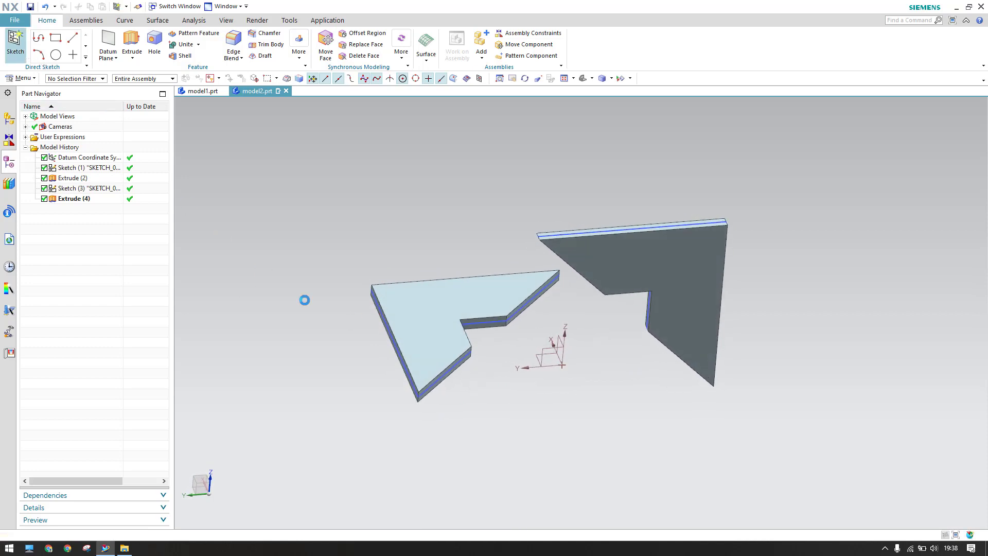
left_click(498, 335)
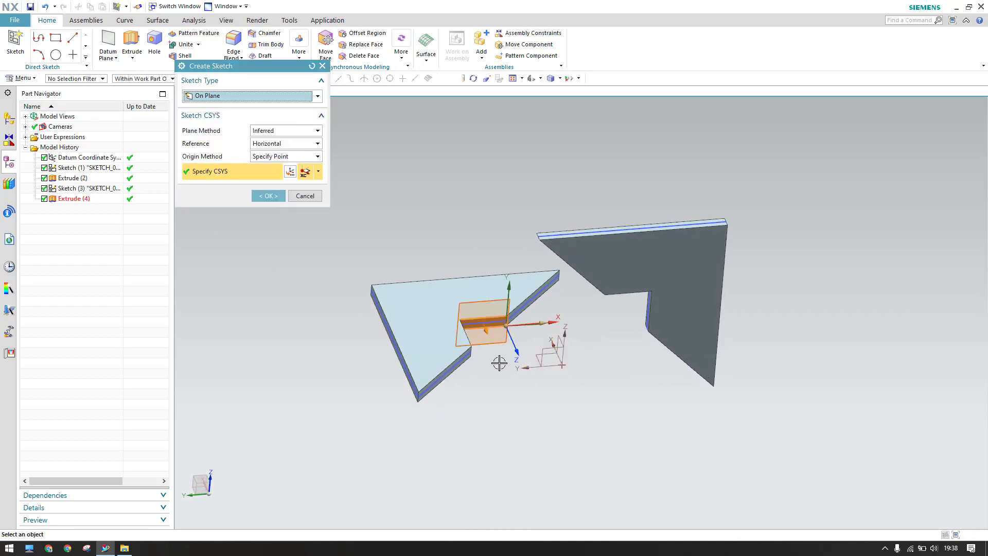
middle_click(501, 360)
middle_click_drag(569, 361, 600, 364)
scroll(567, 283, "down", 4)
scroll(567, 282, "up", 5)
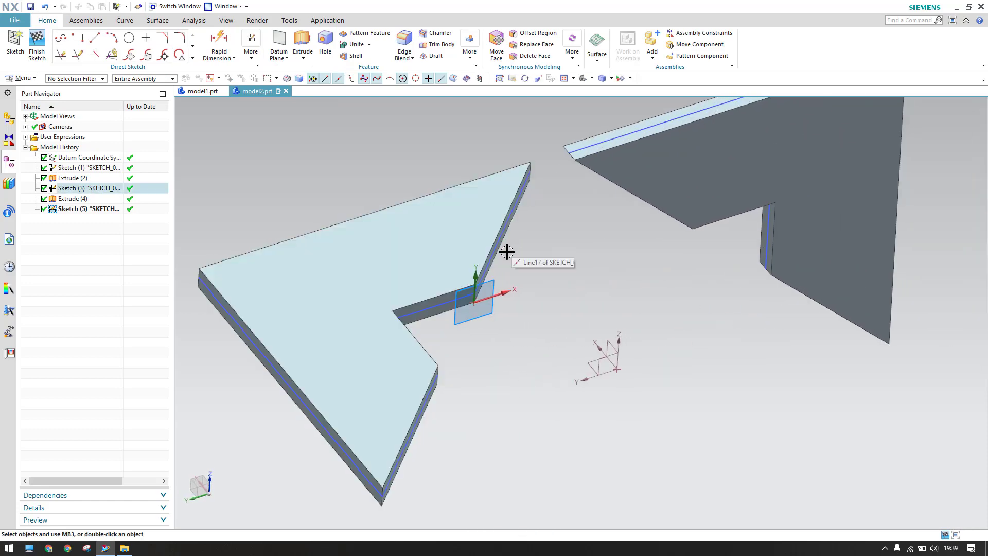
Step: Project the four edges of the adjacent slanted end face into the sketch with associative curves, and finish the sketch
left_click(193, 57)
left_click(111, 142)
scroll(510, 339, "up", 6)
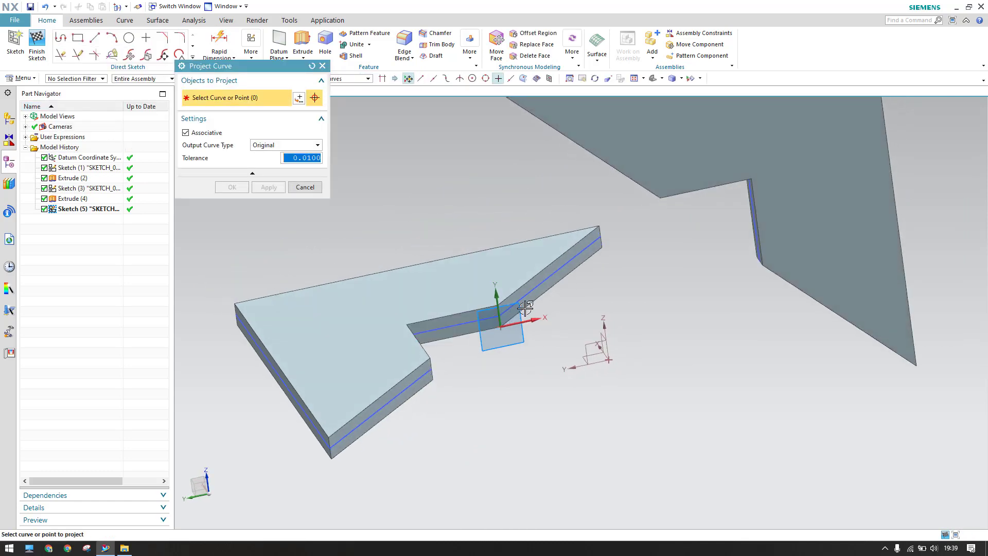
left_click(535, 279)
scroll(503, 364, "down", 6)
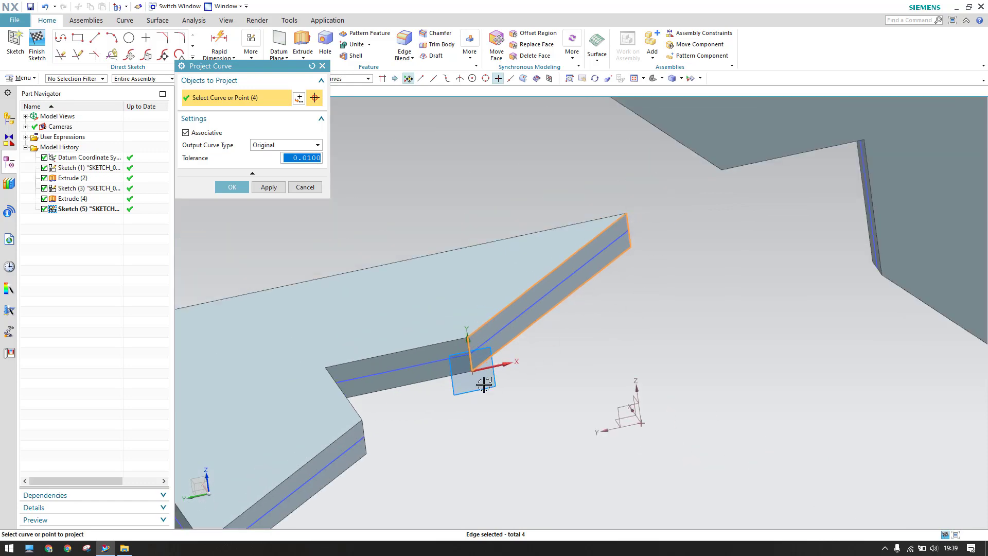
scroll(482, 334, "up", 1)
left_click(229, 187)
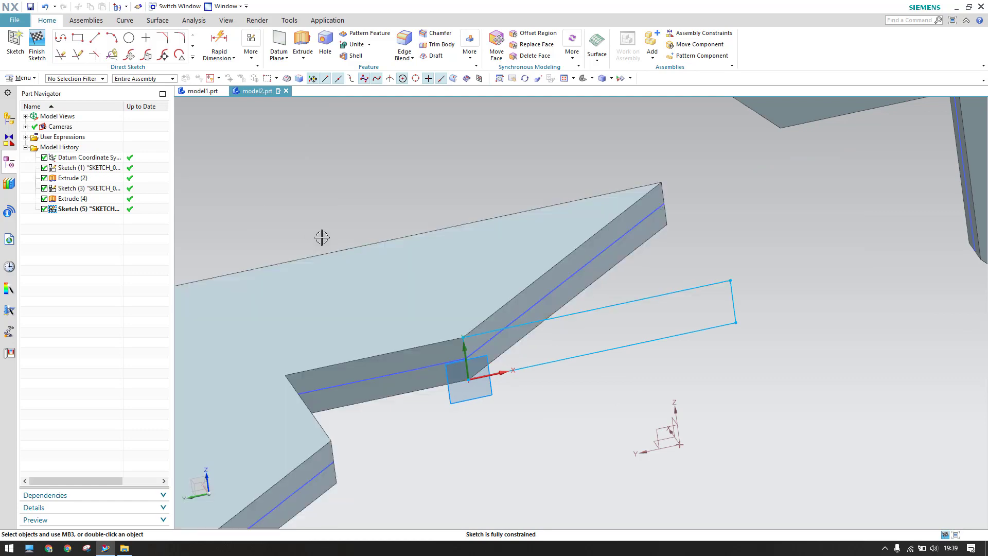
left_click(36, 42)
Step: Start a new sketch on the XZ plane of the datum coordinate system
mouse_move(438, 257)
middle_mouse_down()
mouse_move(465, 273)
mouse_move(501, 250)
mouse_move(527, 267)
mouse_move(525, 256)
mouse_move(442, 242)
middle_mouse_up()
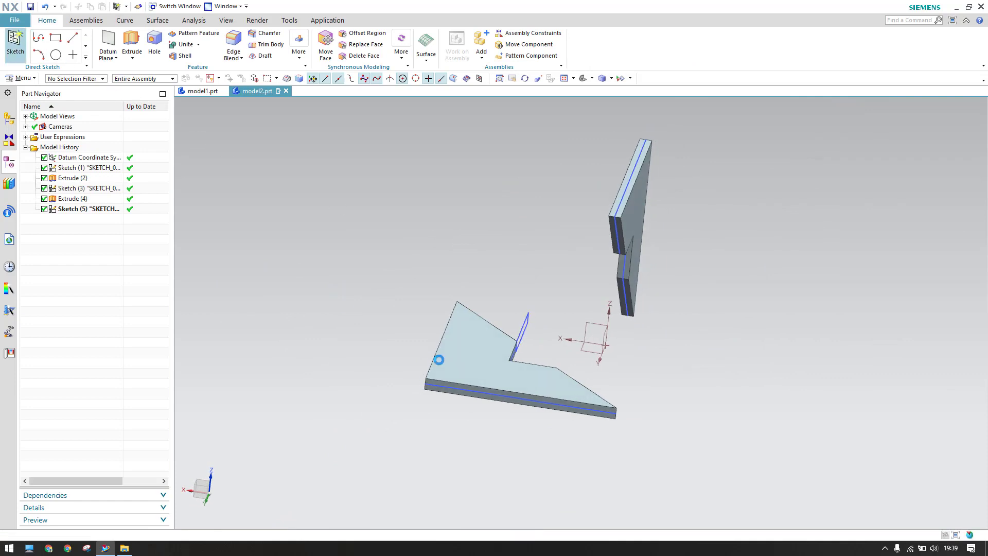
middle_click(541, 320)
mouse_move(543, 342)
middle_mouse_down()
mouse_move(572, 338)
mouse_move(653, 371)
mouse_move(653, 397)
mouse_move(578, 372)
mouse_move(506, 371)
middle_mouse_up()
middle_click_drag(754, 413, 658, 408)
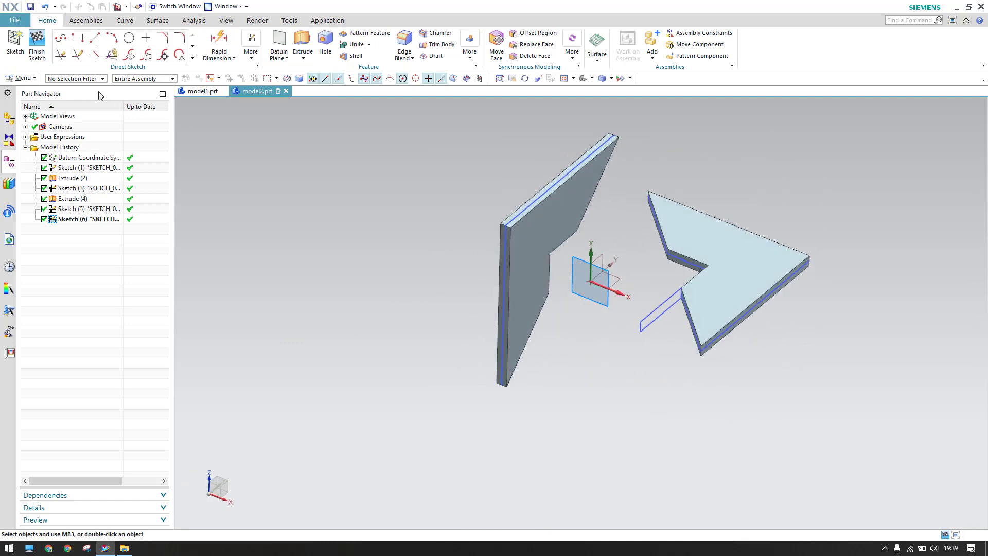
Step: Sketch a horizontal line past the outer end of the horizontal plate and a vertical line past the top of the upright plate
left_click(94, 39)
key("shift+F8")
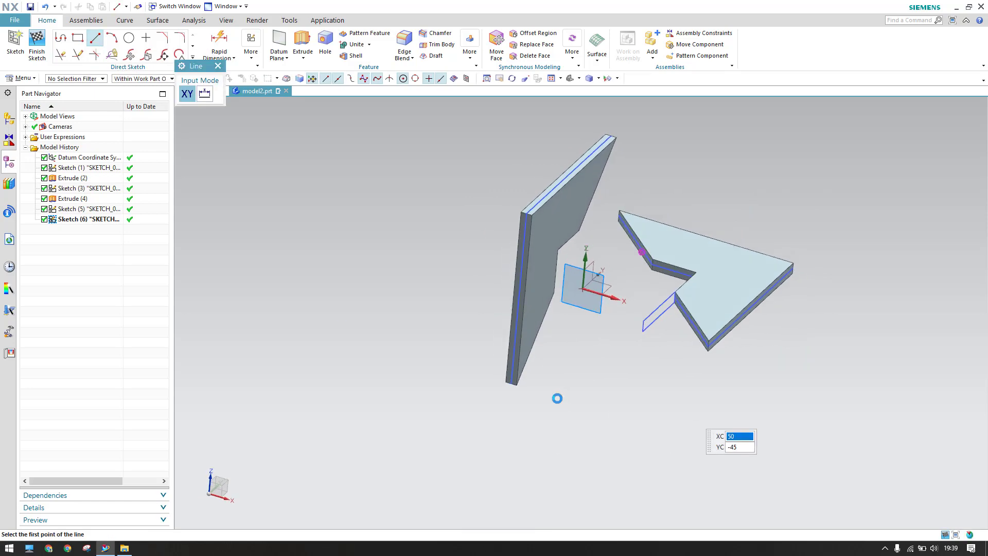
scroll(715, 335, "down", 4)
left_click(804, 284)
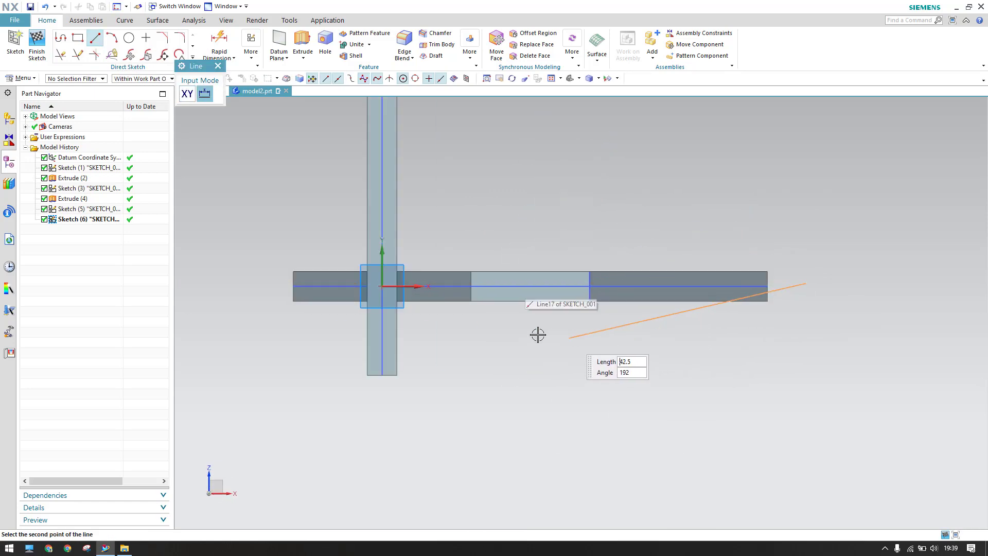
left_click(613, 283)
scroll(412, 394, "down", 3)
scroll(408, 389, "up", 8)
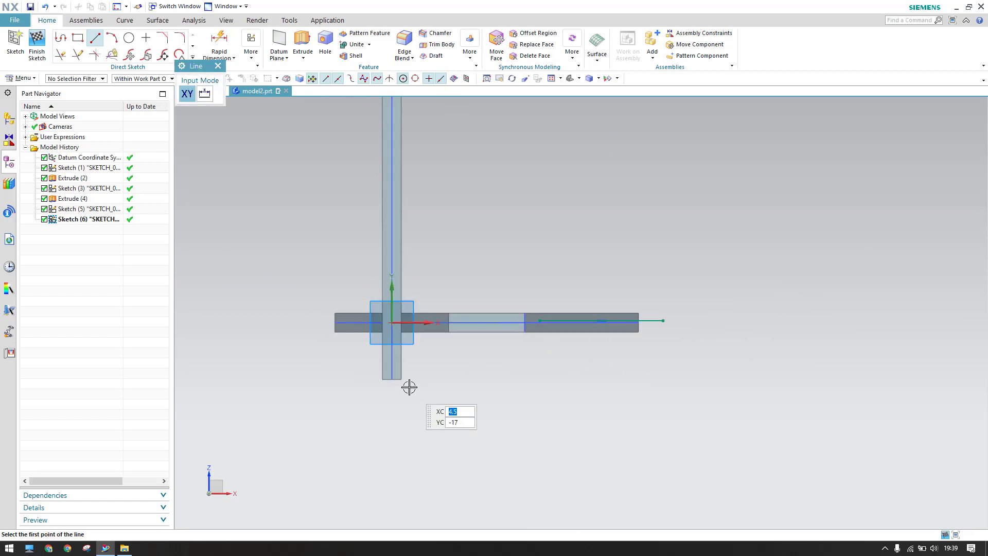
scroll(403, 230, "down", 3)
left_click(409, 264)
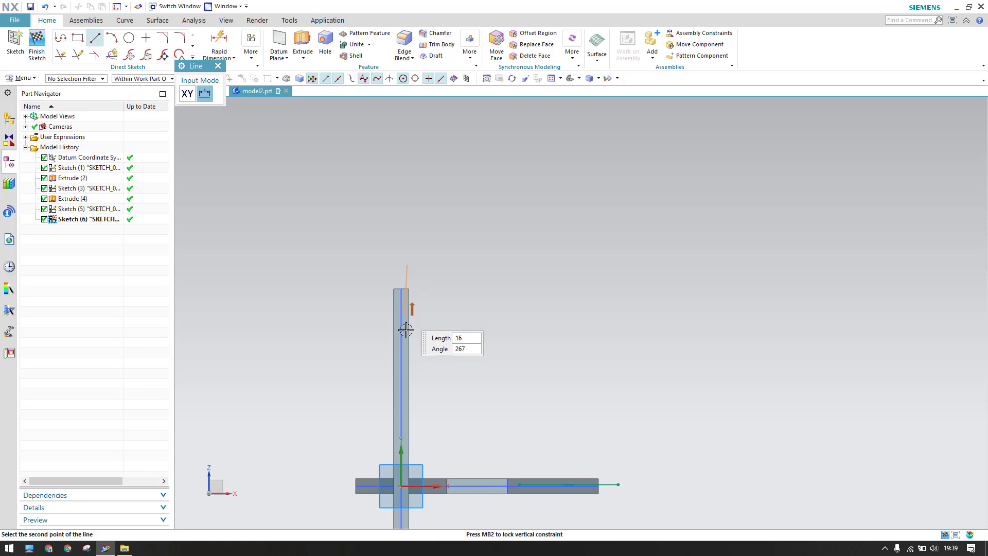
left_click(408, 354)
key("Escape")
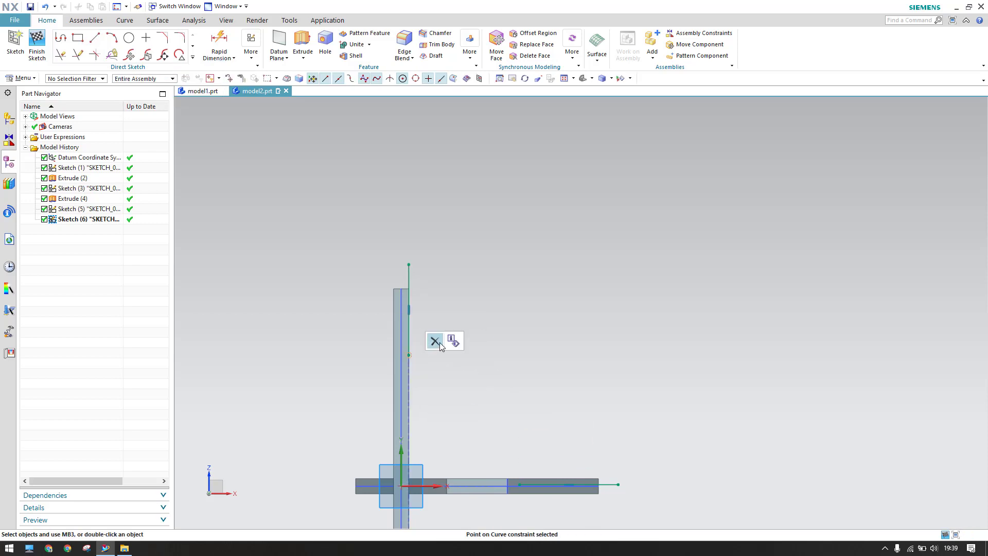
Step: Align the upper endpoint of the vertical line vertically with the sketch origin
key("c")
left_click(193, 118)
left_click(210, 118)
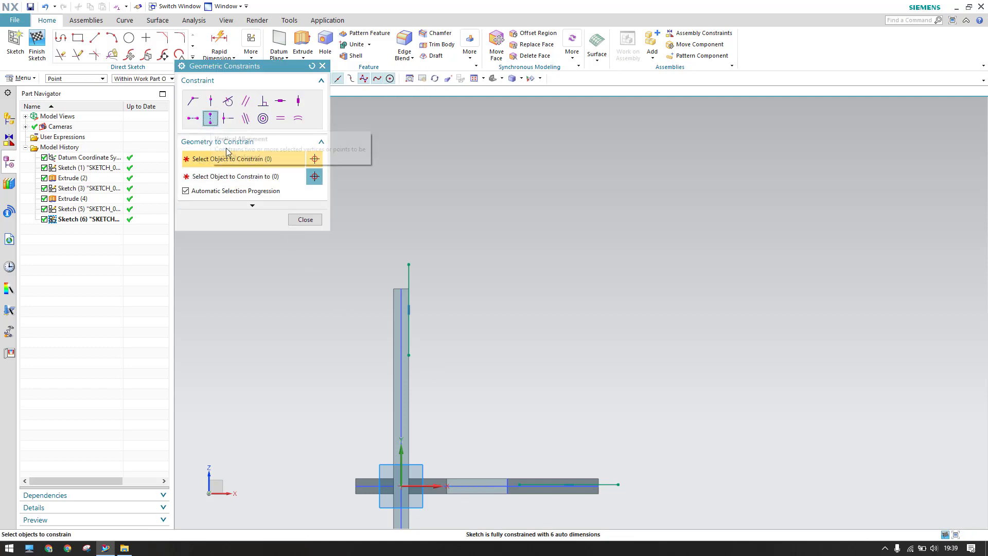
left_click(409, 264)
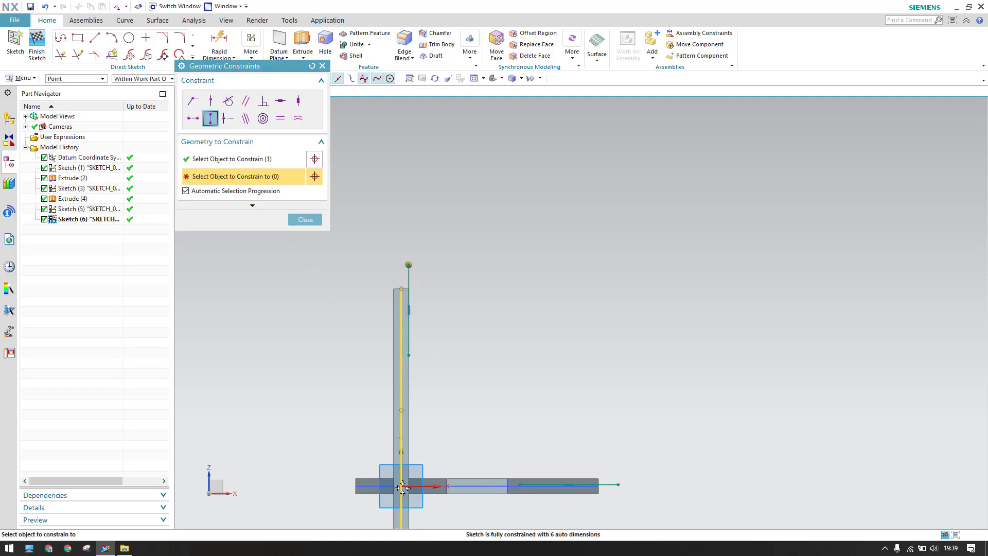
right_click(402, 487)
left_click(436, 256)
left_click(486, 294)
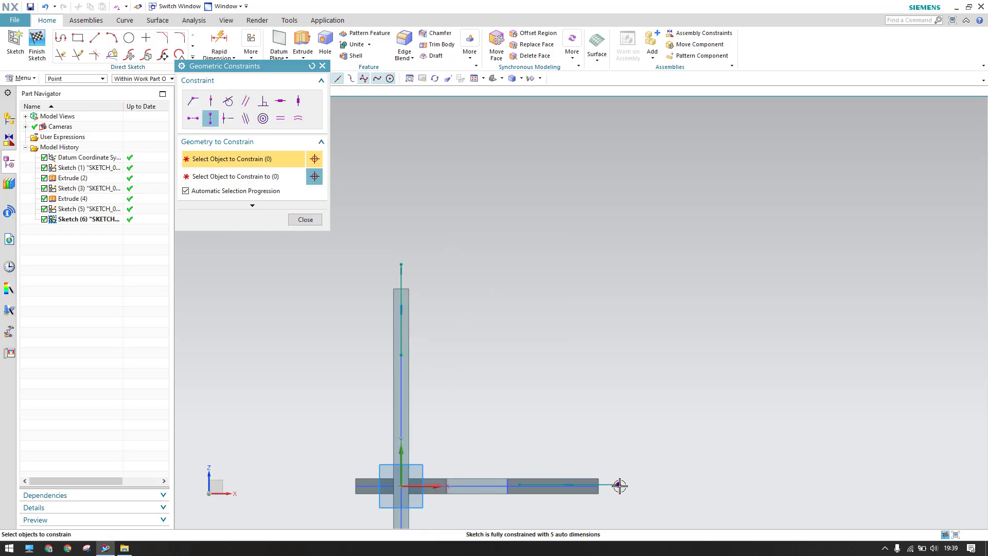
Step: Align the outer endpoint of the horizontal line horizontally with the sketch origin
left_click(193, 119)
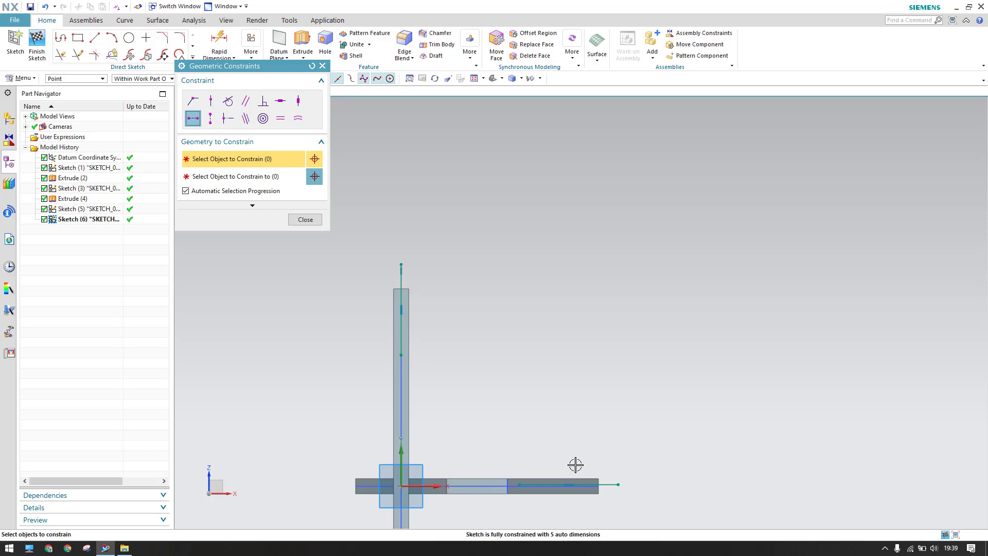
left_click(619, 484)
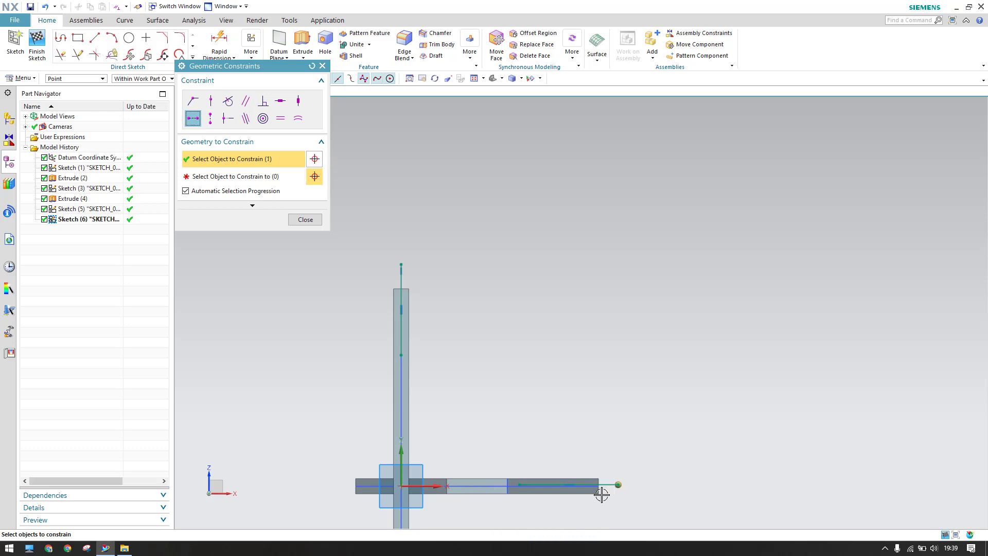
right_click(403, 486)
left_click(437, 192)
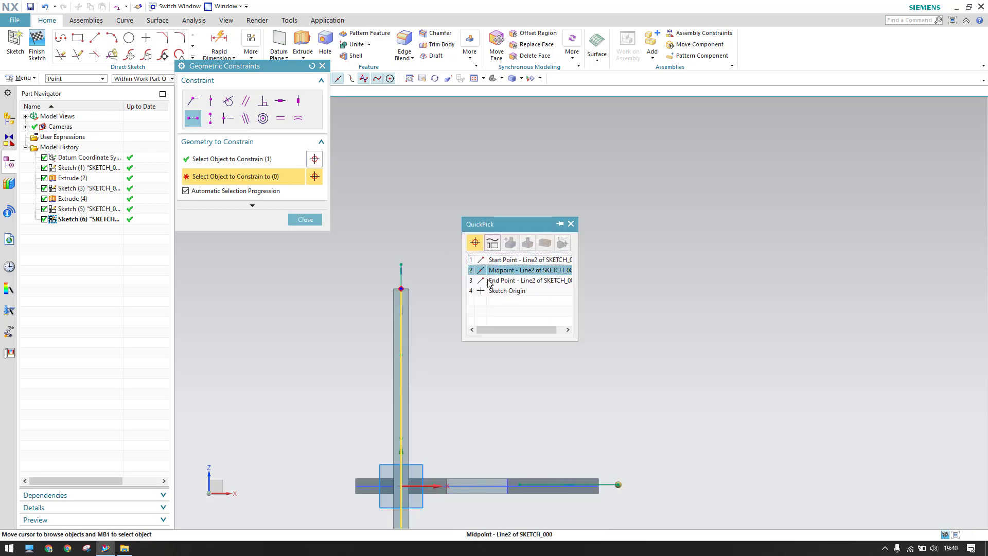
left_click(494, 298)
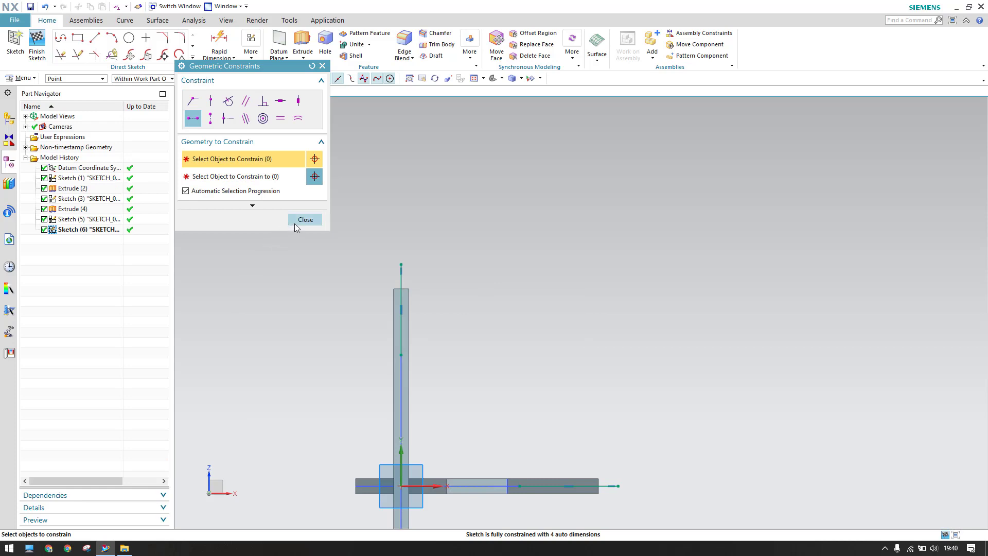
Step: Draw a three-point arc joining the lower end of the vertical line to the inner end of the horizontal line
left_click(304, 220)
left_click(112, 39)
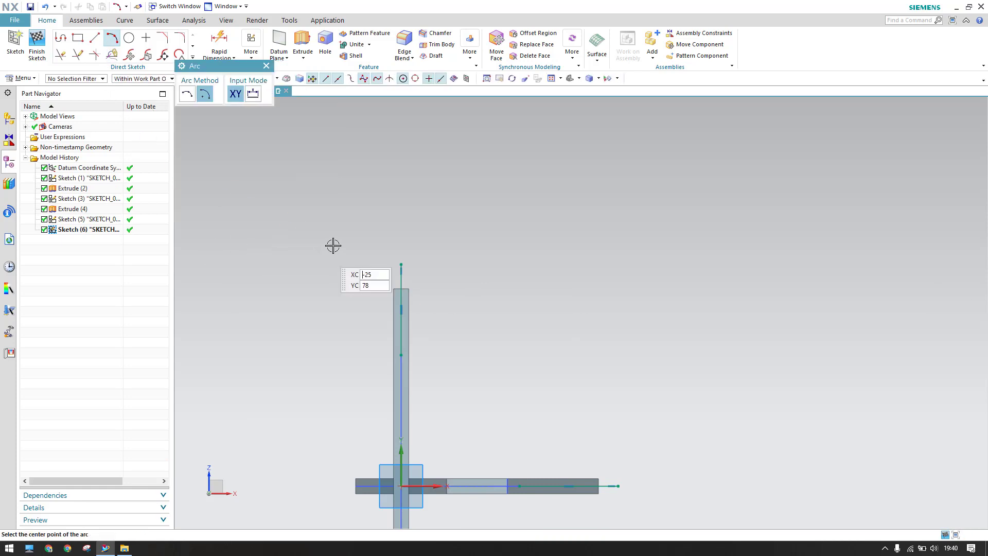
scroll(391, 221, "up", 3)
scroll(453, 276, "down", 3)
scroll(452, 426, "up", 5)
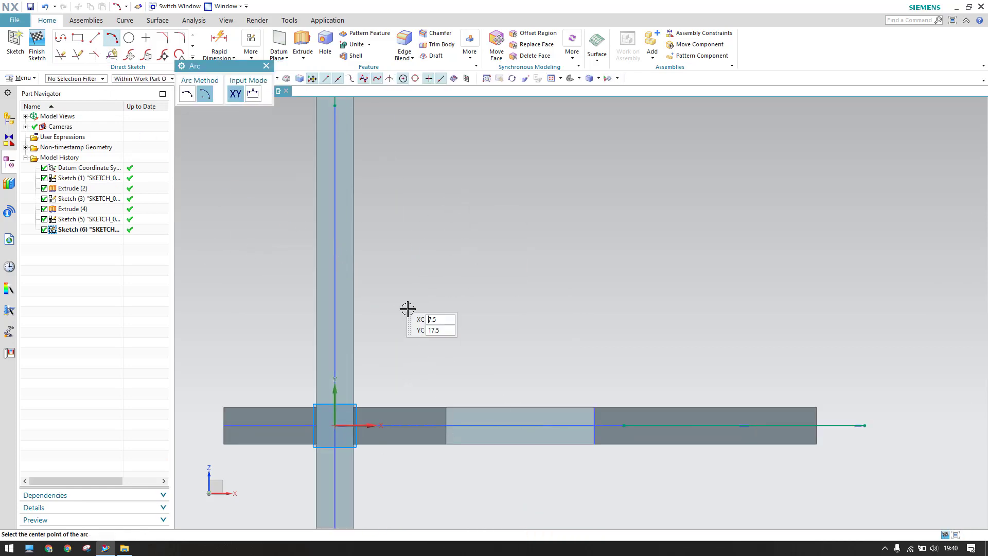
scroll(390, 296, "down", 2)
key("Tab")
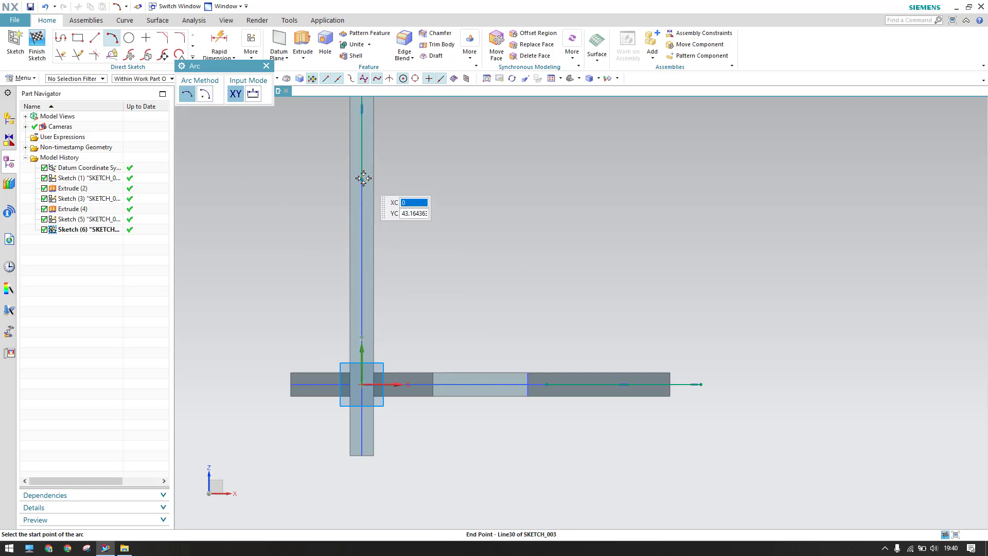
left_click(362, 178)
left_click(547, 385)
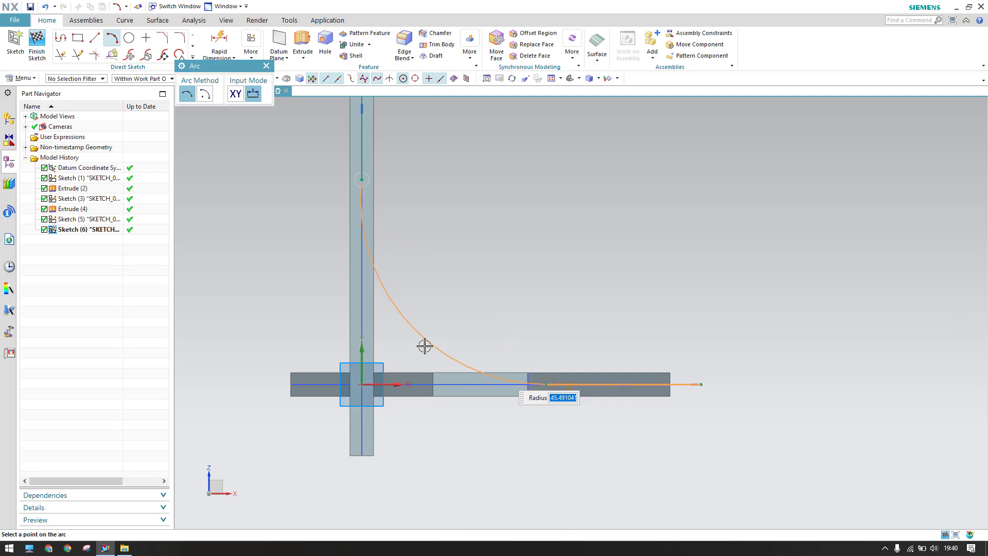
left_click(415, 340)
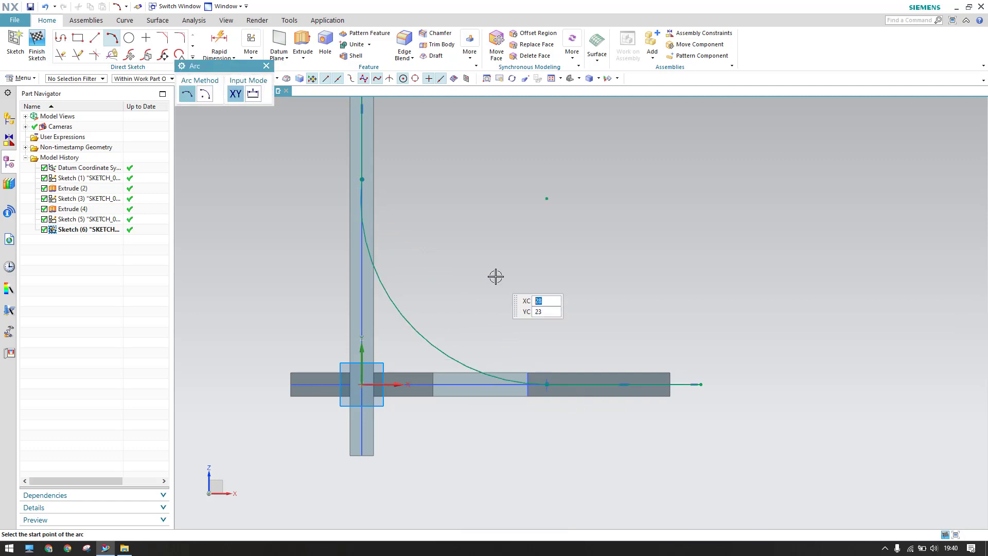
key("Escape")
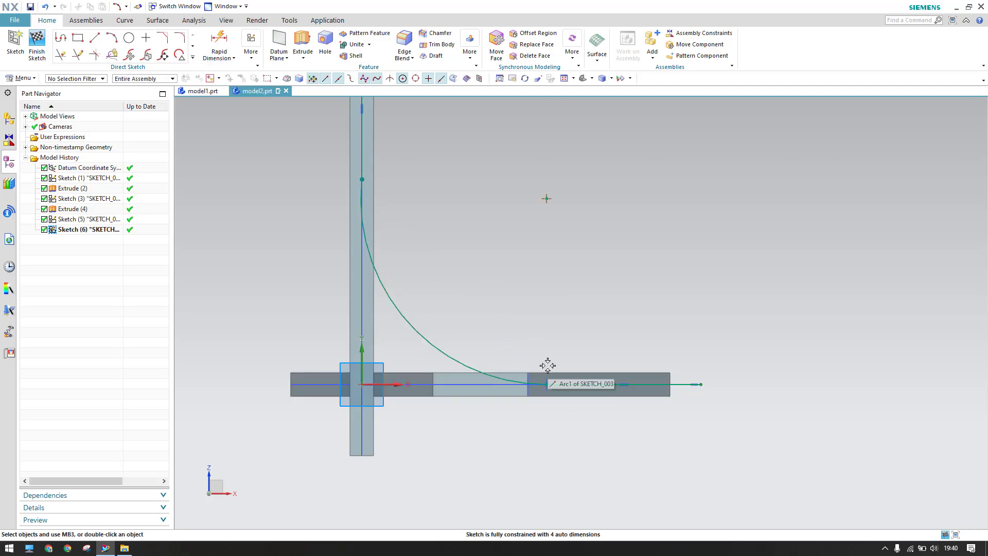
Step: Apply a Tangent constraint between the arc and the vertical line
key("c")
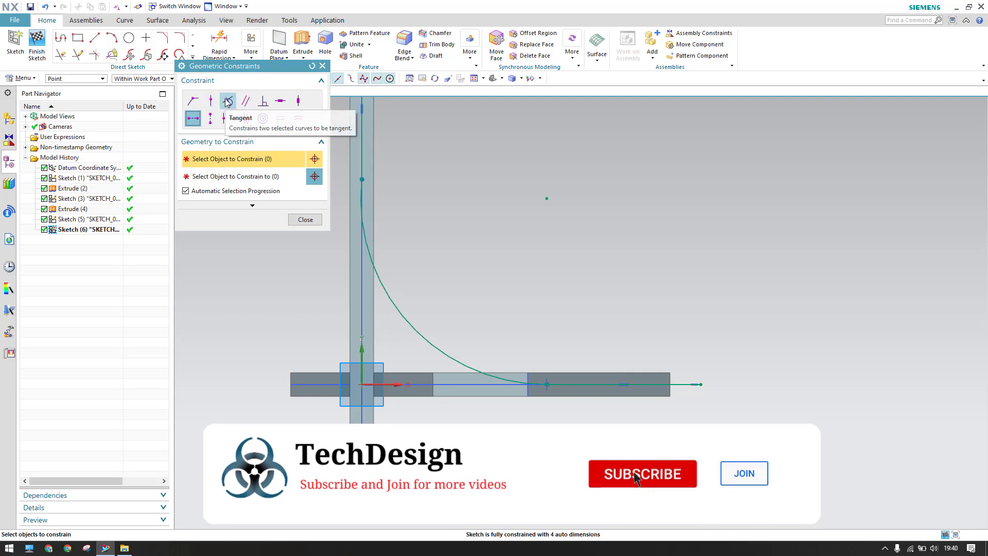
left_click(228, 101)
left_click(369, 241)
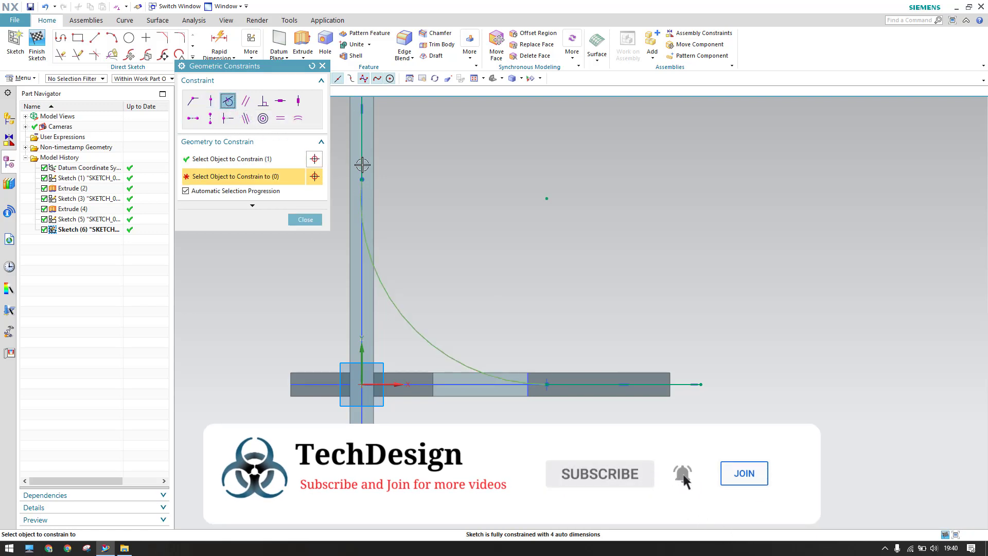
left_click(362, 273)
left_click(305, 219)
Step: Align the arc's lower endpoint vertically with the midpoint of the projected rectangle's short edge at the horizontal plate's notch
mouse_move(388, 249)
middle_mouse_down()
mouse_move(333, 261)
mouse_move(368, 275)
mouse_move(360, 262)
mouse_move(357, 276)
mouse_move(364, 268)
middle_mouse_up()
scroll(523, 405, "down", 5)
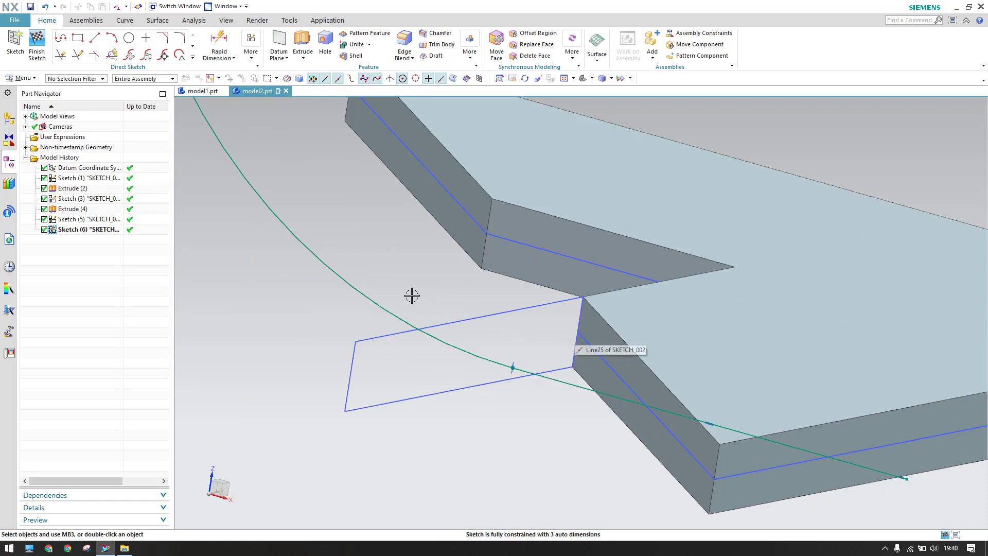
key("c")
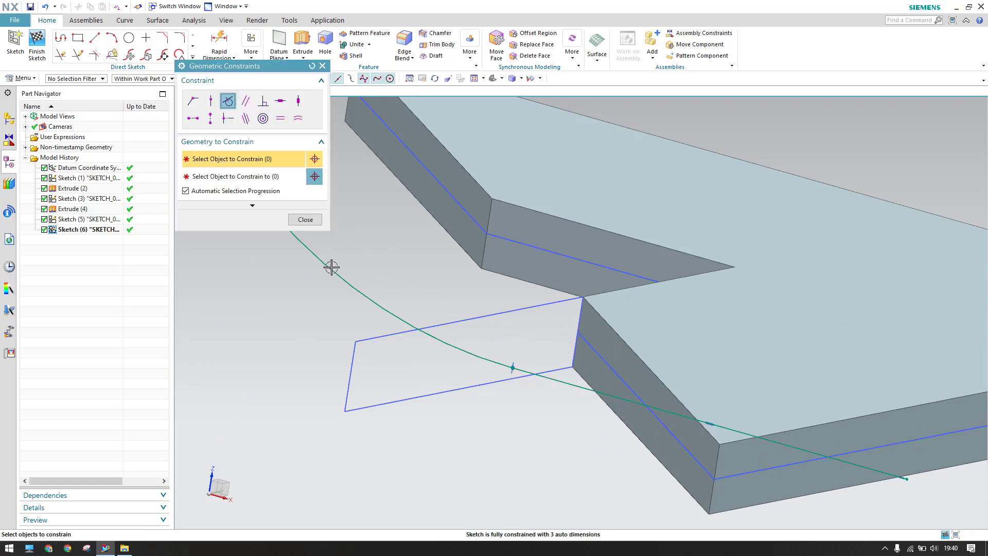
left_click(210, 118)
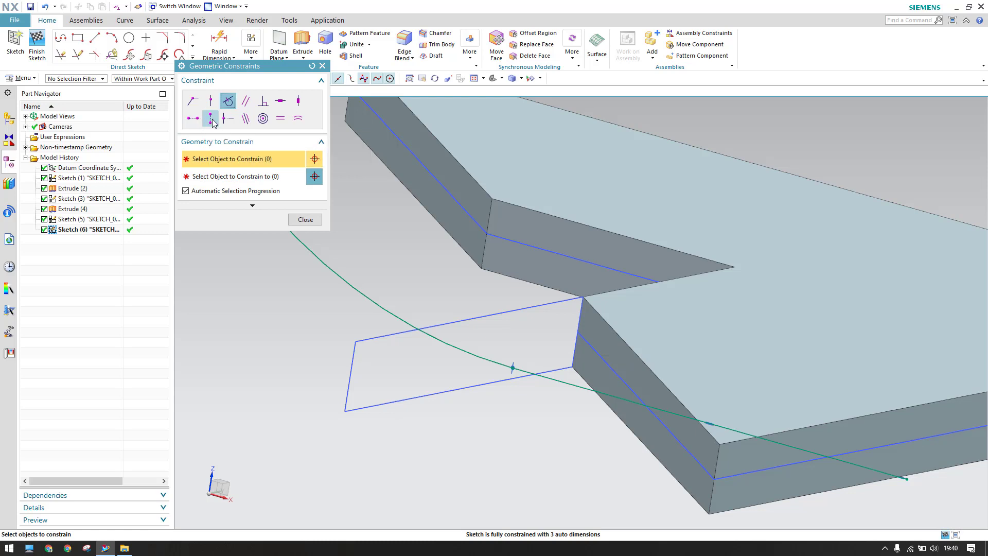
left_click(512, 368)
left_click(579, 332)
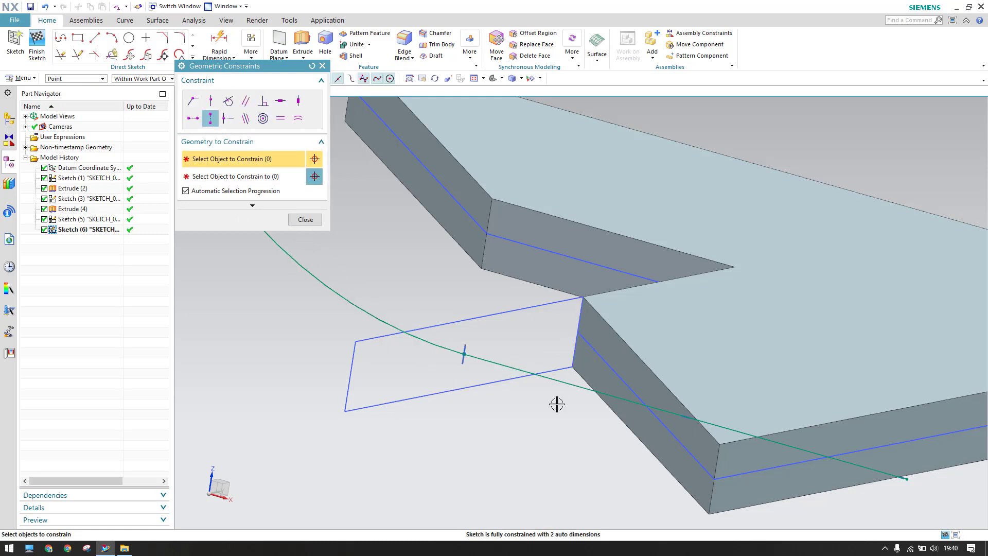
scroll(556, 403, "up", 3)
scroll(556, 403, "down", 2)
scroll(557, 404, "down", 3)
middle_click_drag(558, 401, 570, 393)
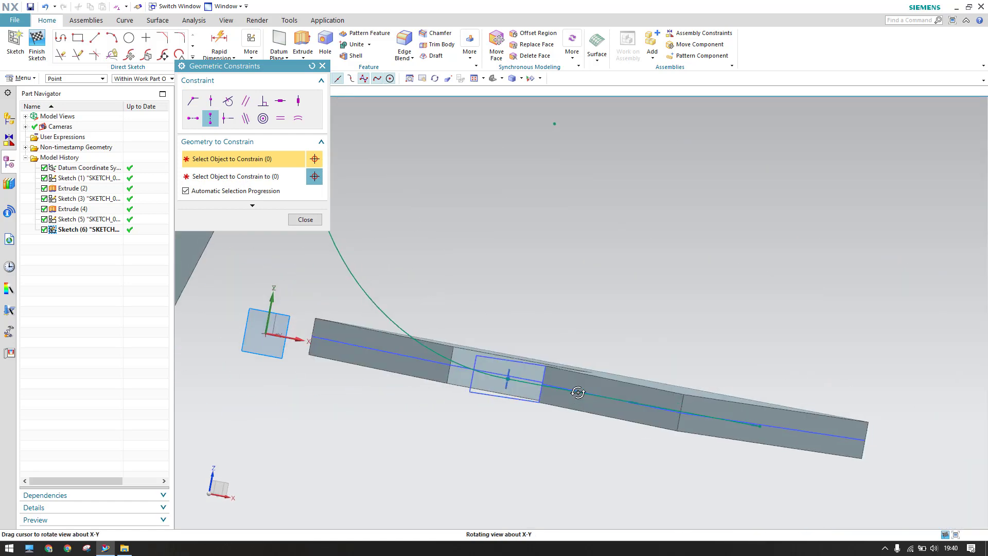
key("F8")
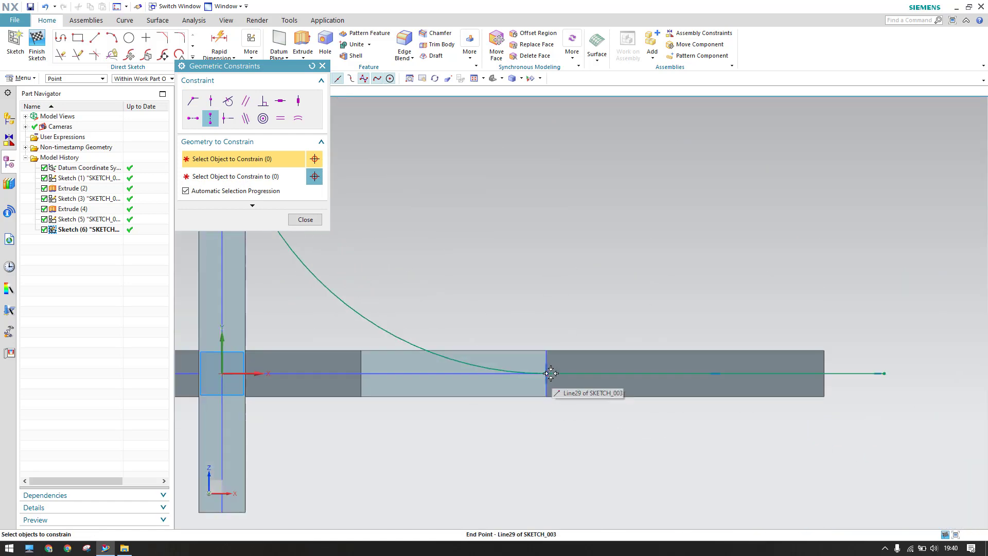
Step: Check the arc's upper end near the upright plate, close the constraints, and finish the path sketch
scroll(551, 376, "down", 3)
middle_click_drag(391, 262, 419, 238)
scroll(621, 469, "up", 3)
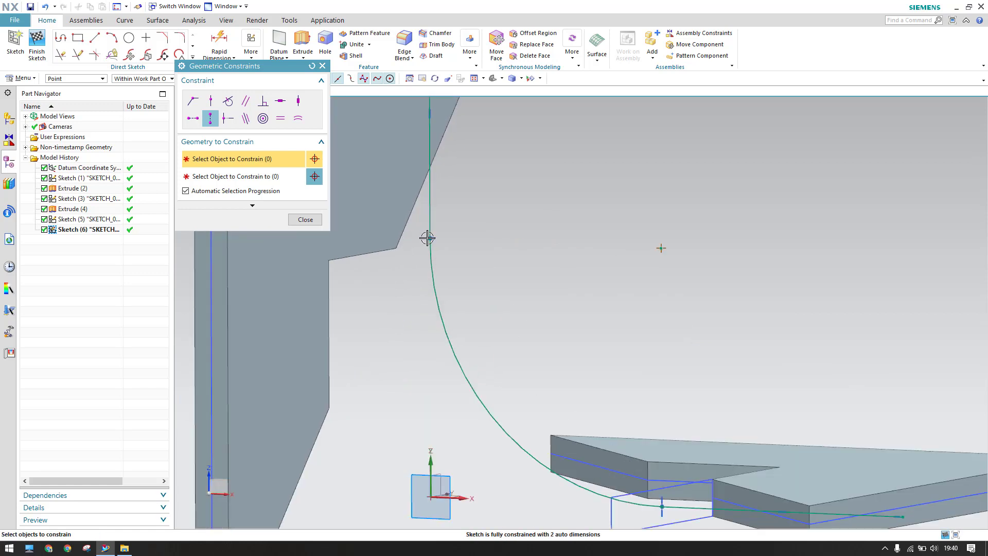
middle_click_drag(407, 250, 371, 253)
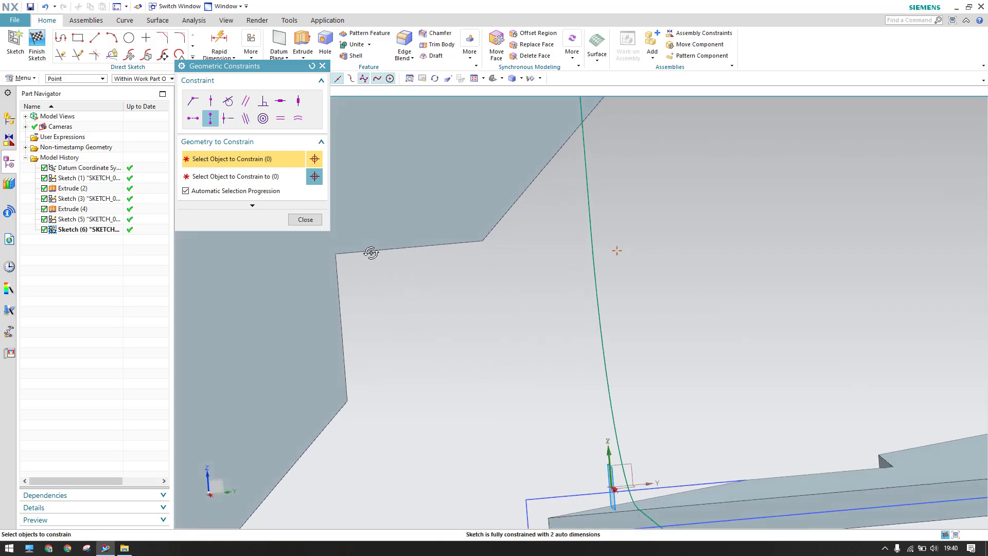
middle_click_drag(588, 238, 519, 214)
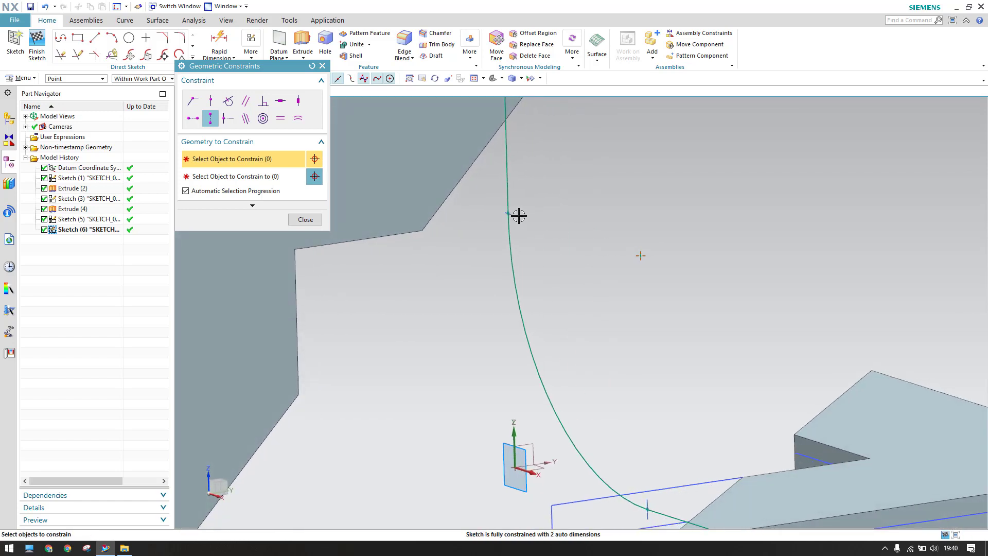
left_click(307, 219)
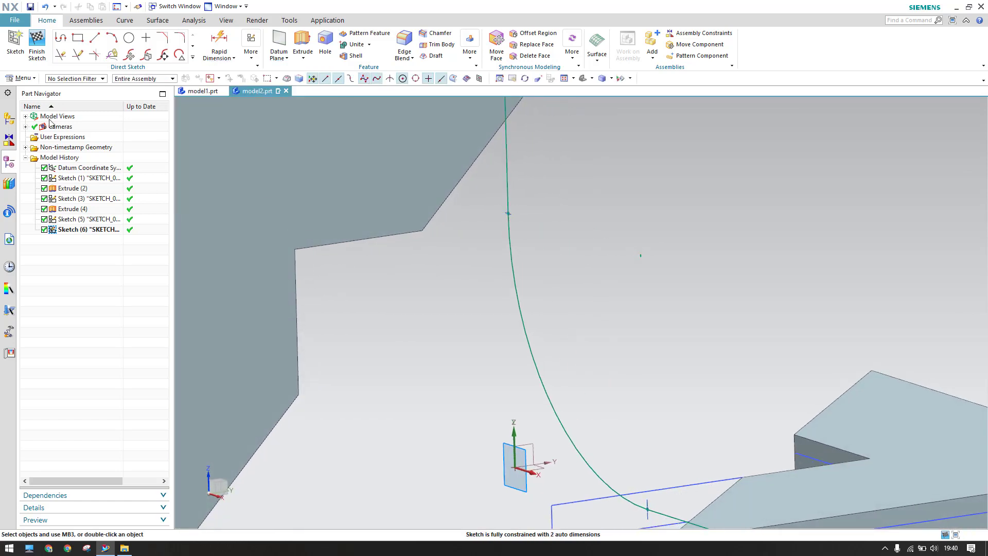
left_click(37, 55)
Step: Create a Swept body from the rectangular sketch section, using only the connecting arc as a Single Curve guide
mouse_move(577, 324)
middle_mouse_down()
mouse_move(601, 308)
mouse_move(598, 329)
middle_mouse_up()
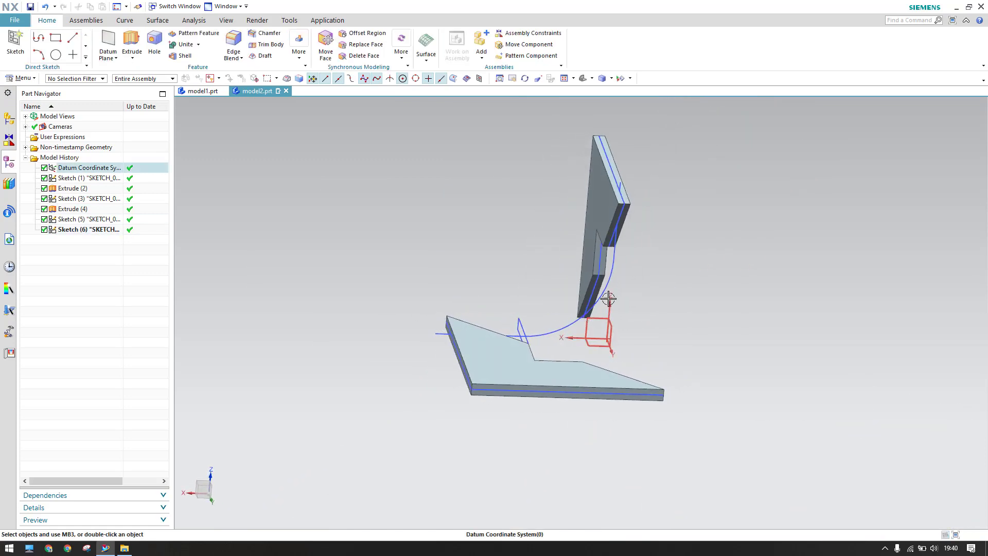
middle_click_drag(712, 269, 634, 294)
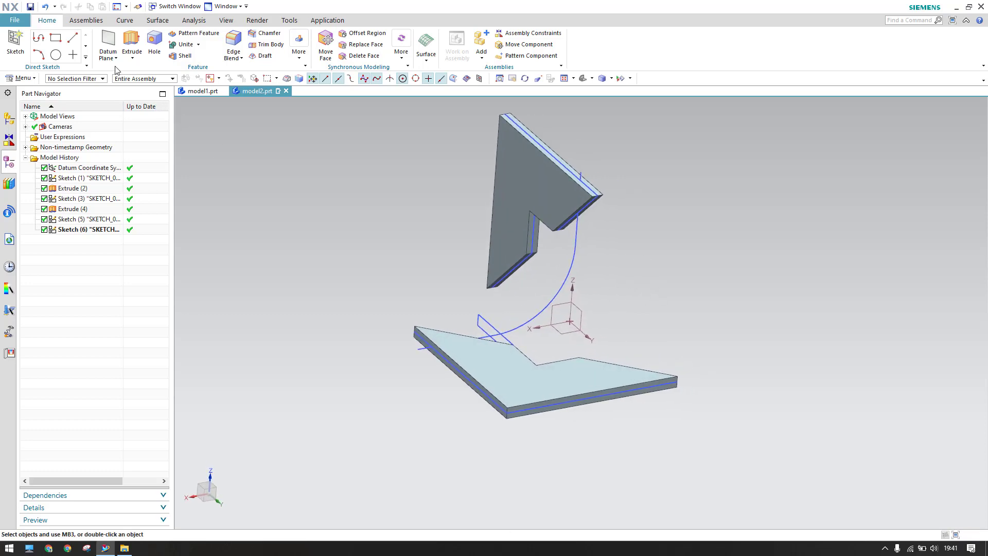
scroll(480, 320, "up", 4)
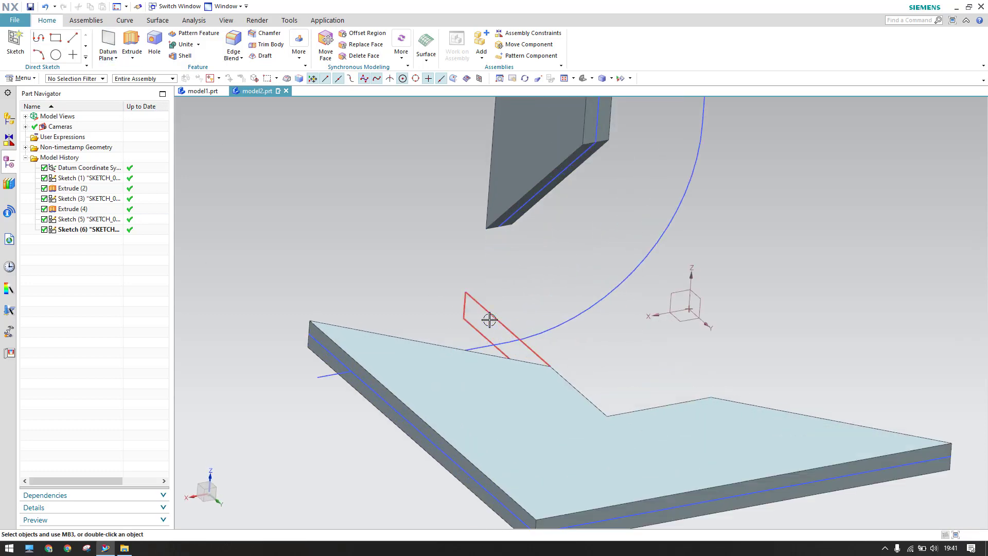
scroll(489, 321, "down", 3)
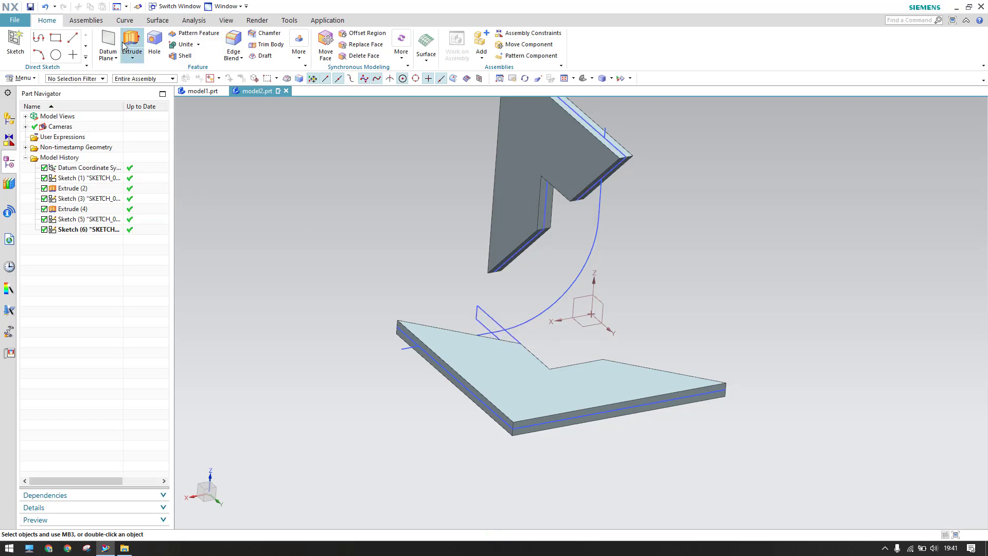
left_click(157, 21)
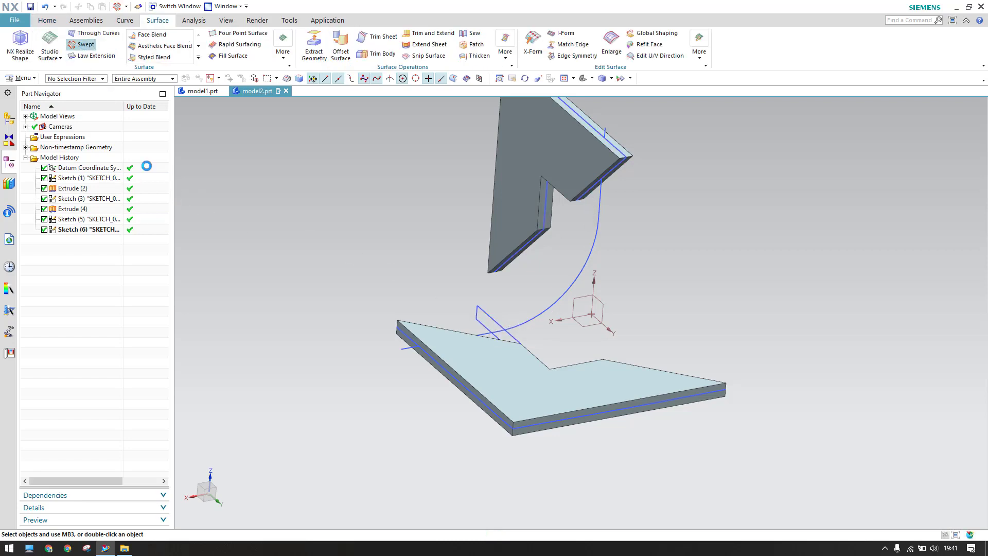
left_click(487, 317)
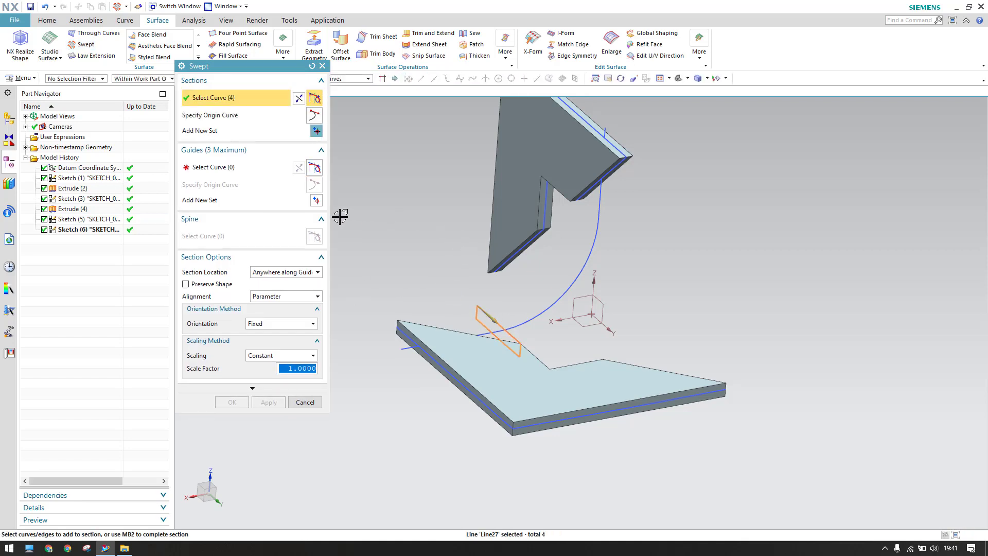
left_click(227, 165)
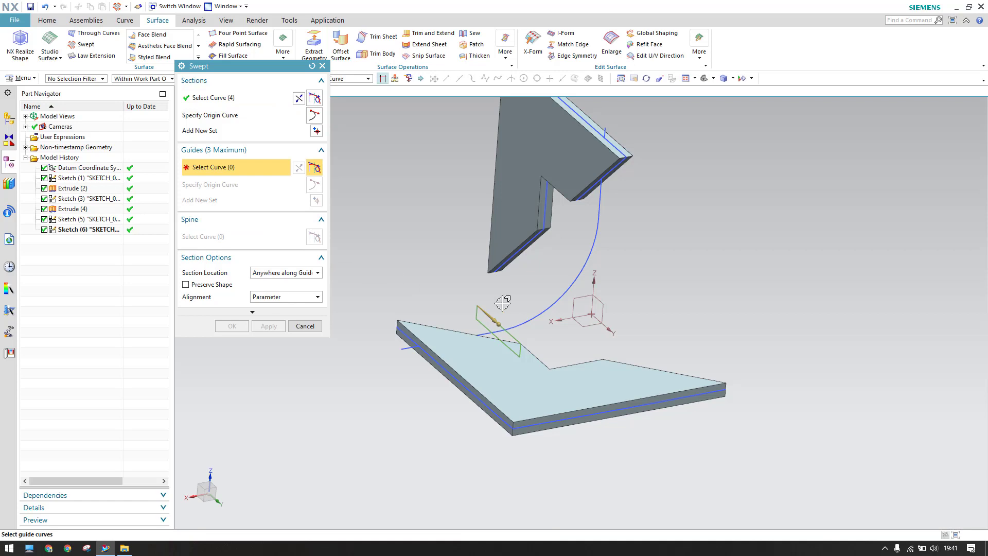
left_click_drag(297, 67, 188, 101)
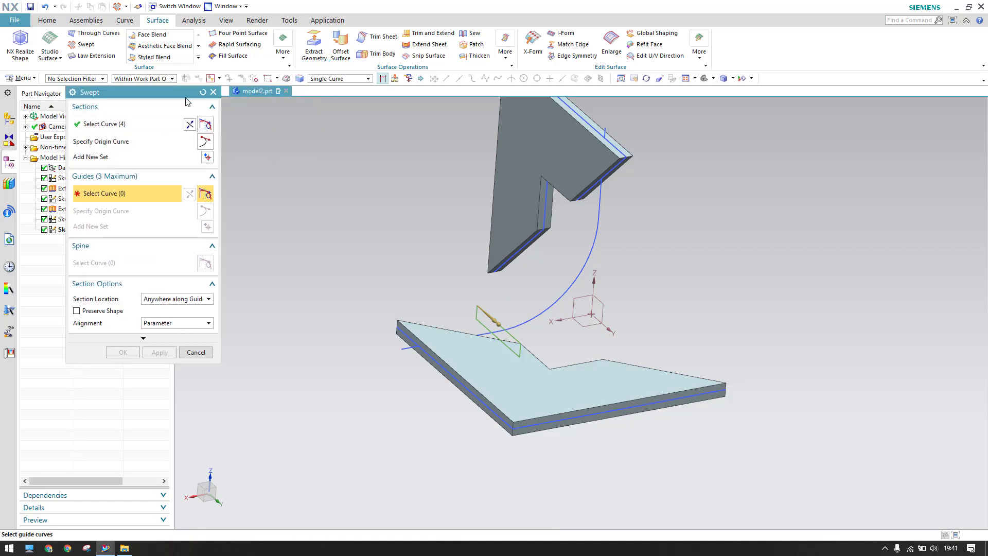
left_click(334, 78)
left_click(332, 86)
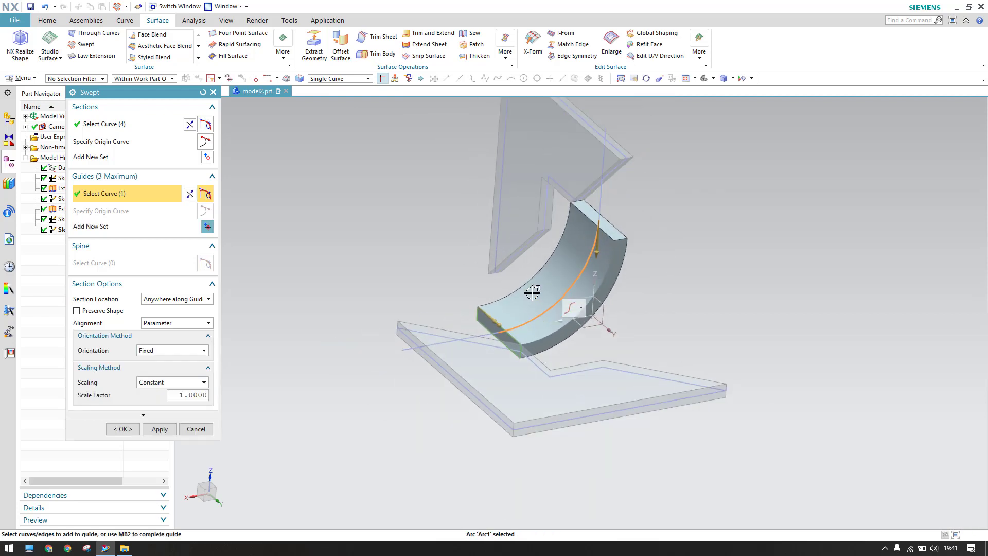
left_click(122, 429)
Step: Extrude the rectangular section at the sweep's lower end 30 mm in the reversed direction, outward across the horizontal plate, with no Boolean
middle_click_drag(525, 370, 509, 346)
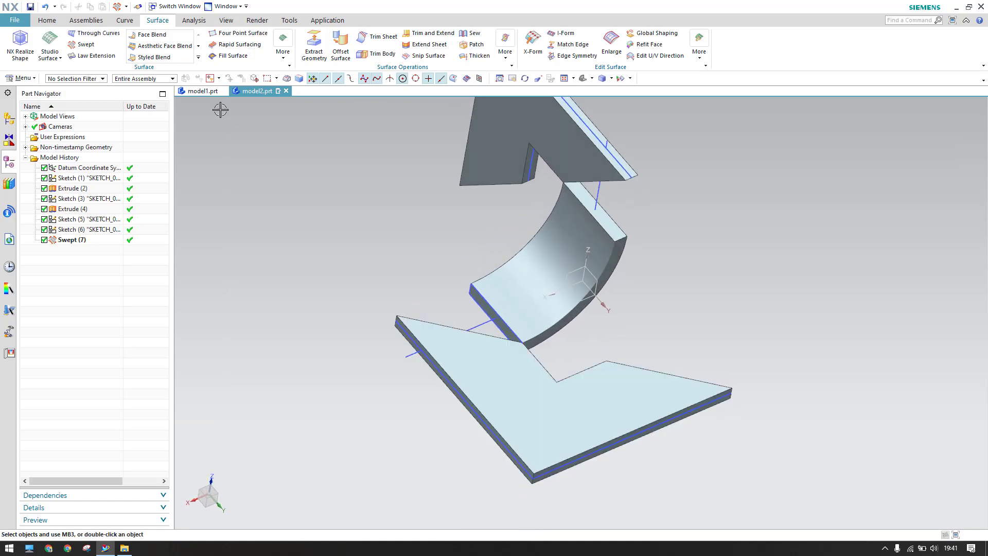
scroll(69, 29, "up", 3)
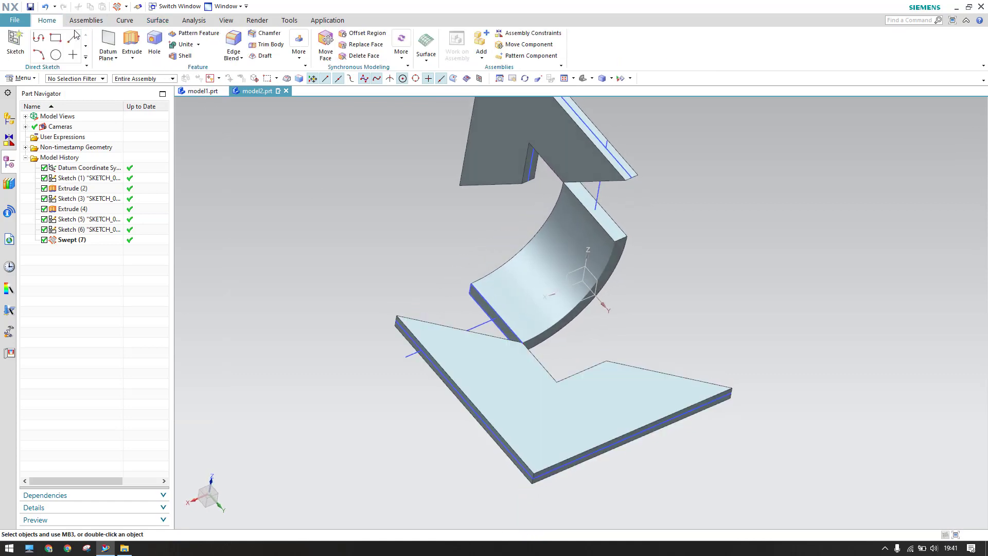
left_click(132, 36)
scroll(452, 276, "down", 3)
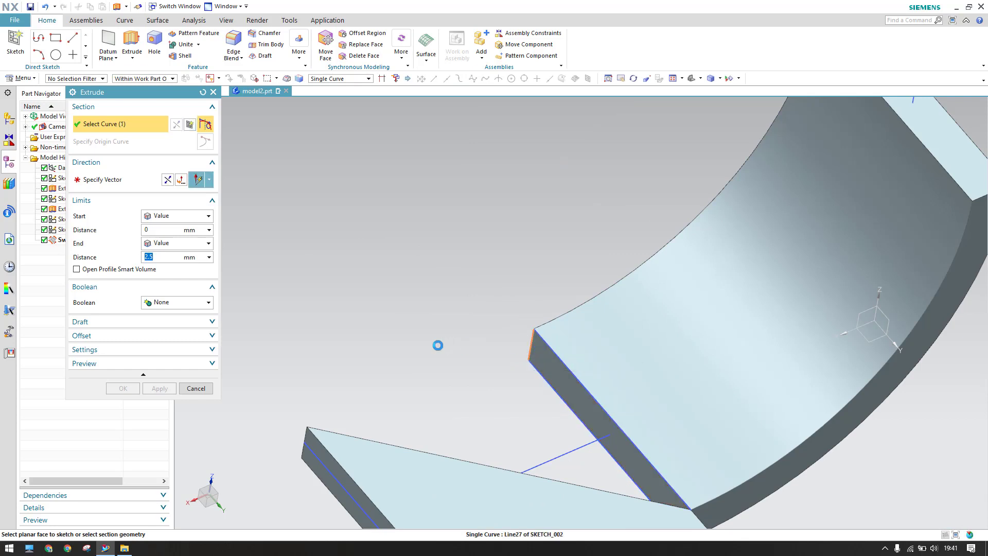
left_click(442, 346)
scroll(449, 286, "up", 1)
left_click(541, 348)
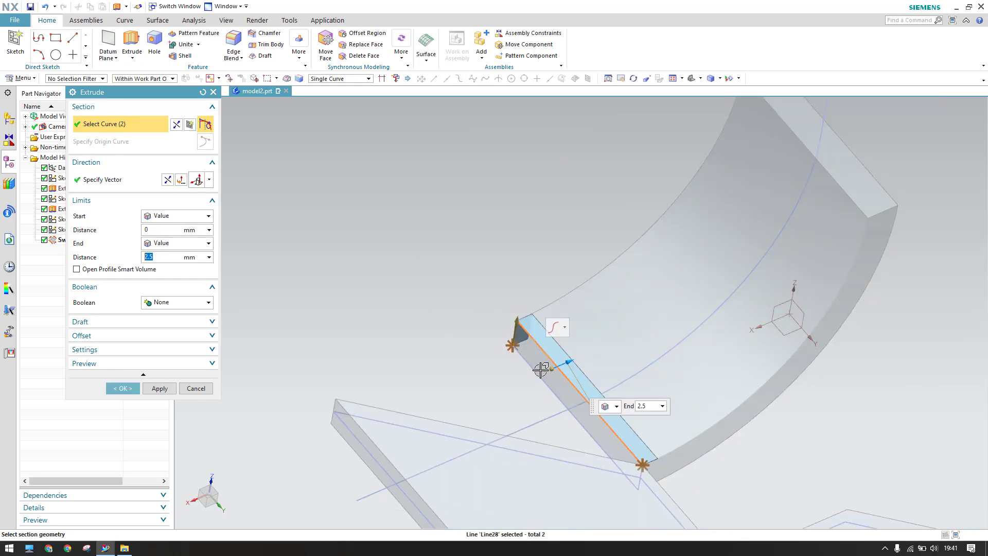
left_click(539, 370)
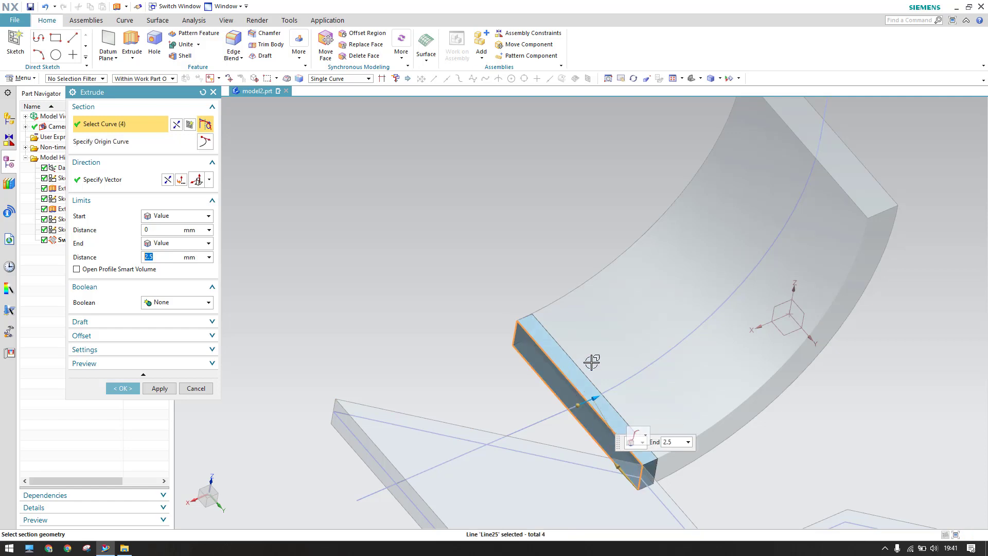
scroll(573, 274, "up", 2)
left_click(611, 357)
scroll(561, 315, "down", 1)
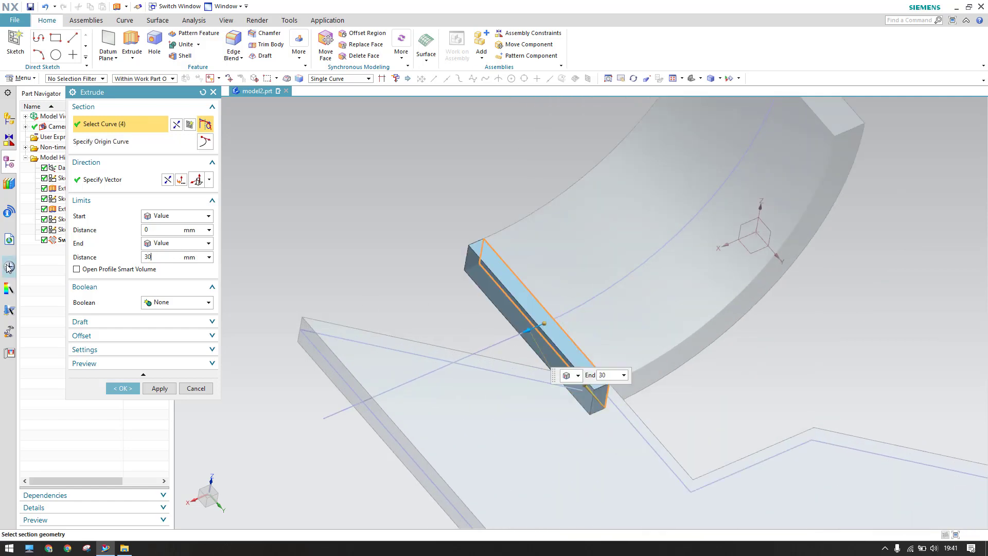
middle_click(404, 321)
scroll(404, 322, "up", 3)
middle_click_drag(404, 321, 545, 371)
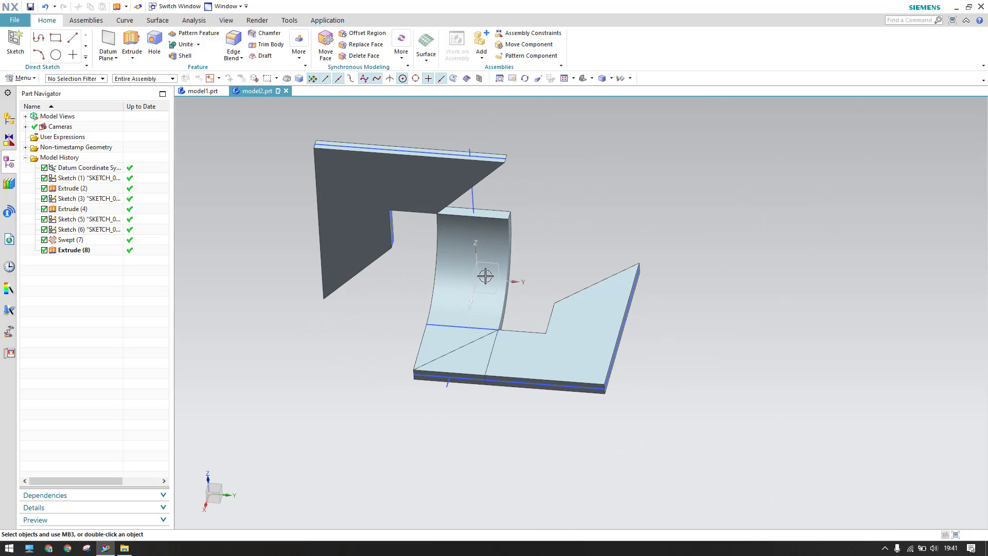
left_click(476, 353)
scroll(475, 353, "down", 3)
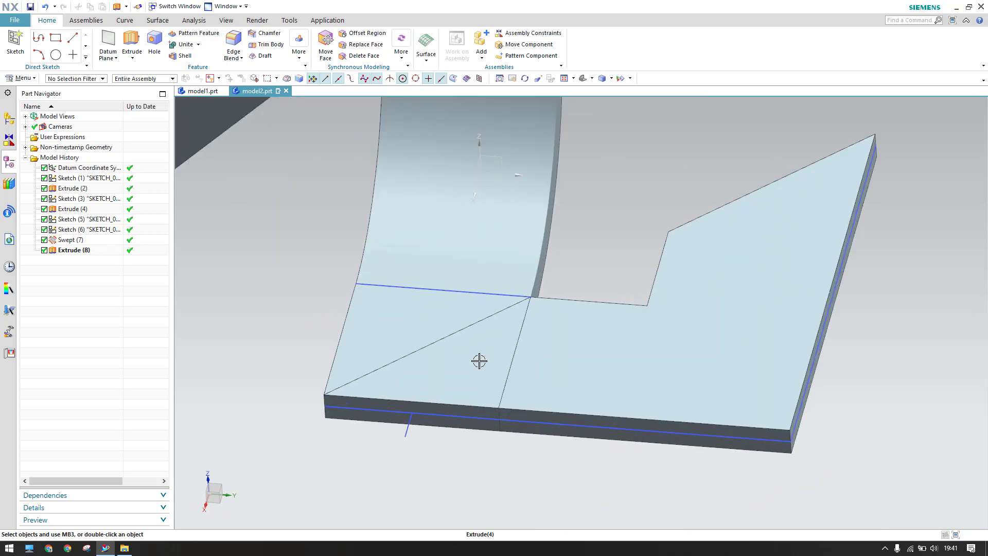
Step: Extrude the edges of the sweep's upper end face 30 mm upward along the upright plate, using Connected Curves and no Boolean
middle_click_drag(405, 335, 419, 288)
scroll(332, 198, "up", 5)
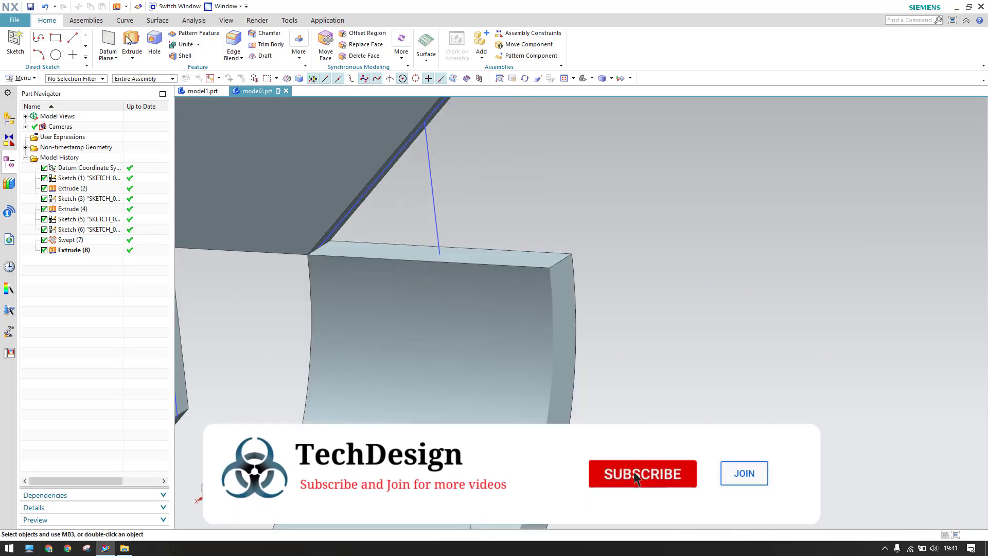
left_click(131, 51)
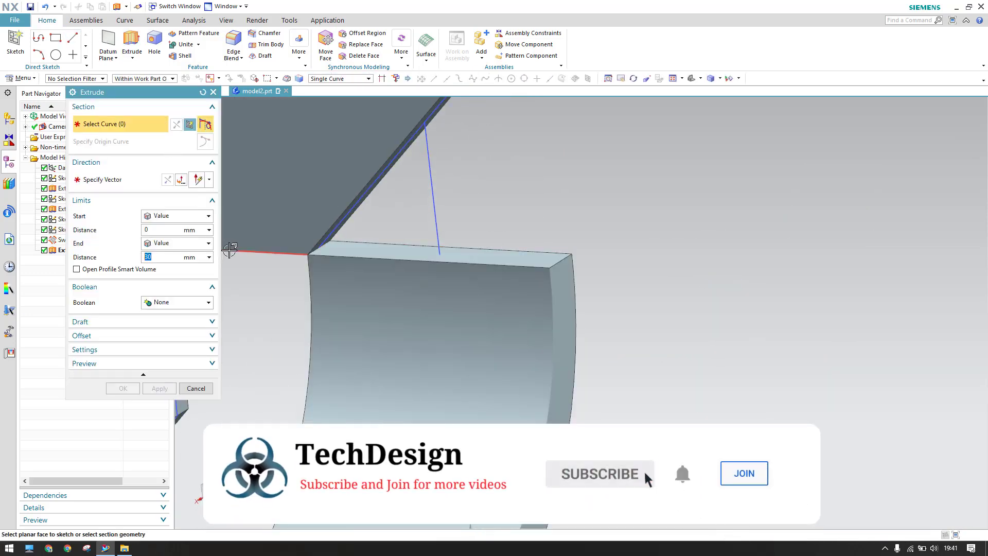
left_click(360, 80)
left_click(334, 96)
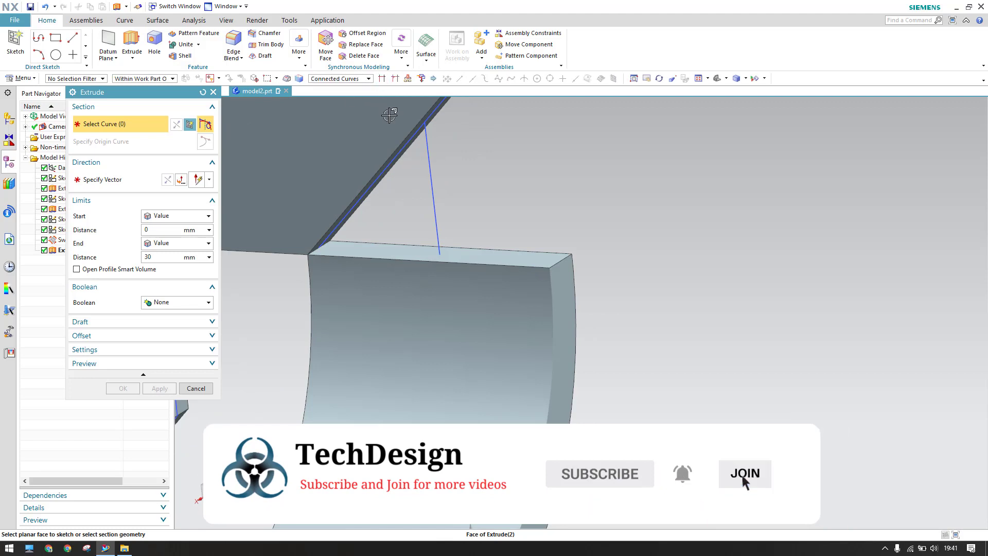
left_click(419, 246)
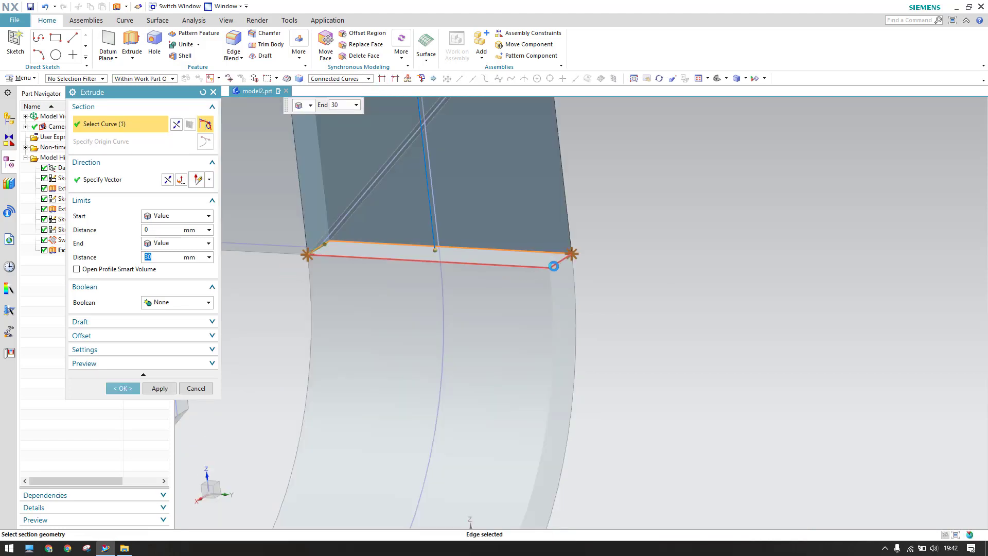
left_click(555, 265)
scroll(421, 319, "down", 3)
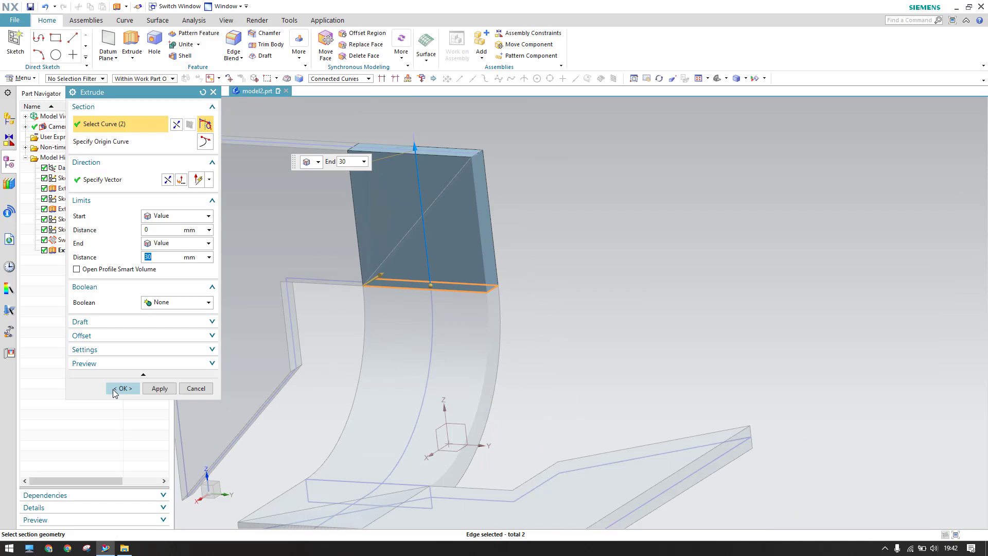
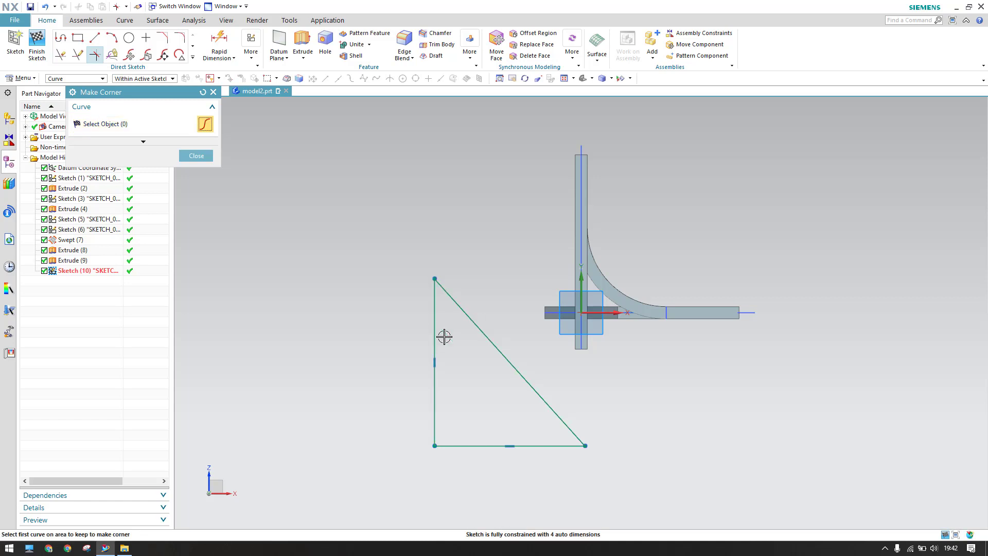
Step: Draw a vertical line down from the triangle's sloped side and a horizontal line crossing it and the sloped side
key("Escape")
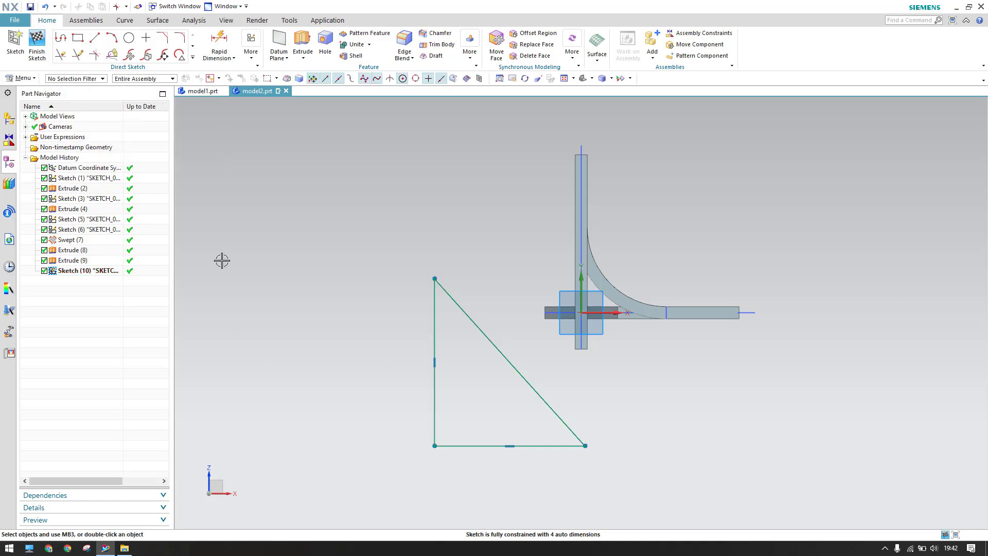
left_click(95, 37)
left_click(480, 330)
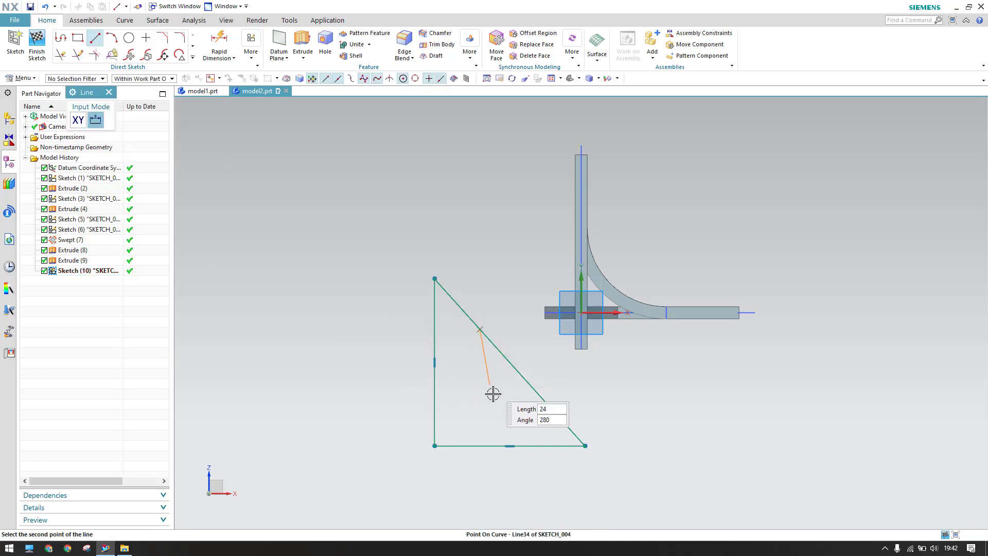
left_click(480, 407)
left_click(453, 390)
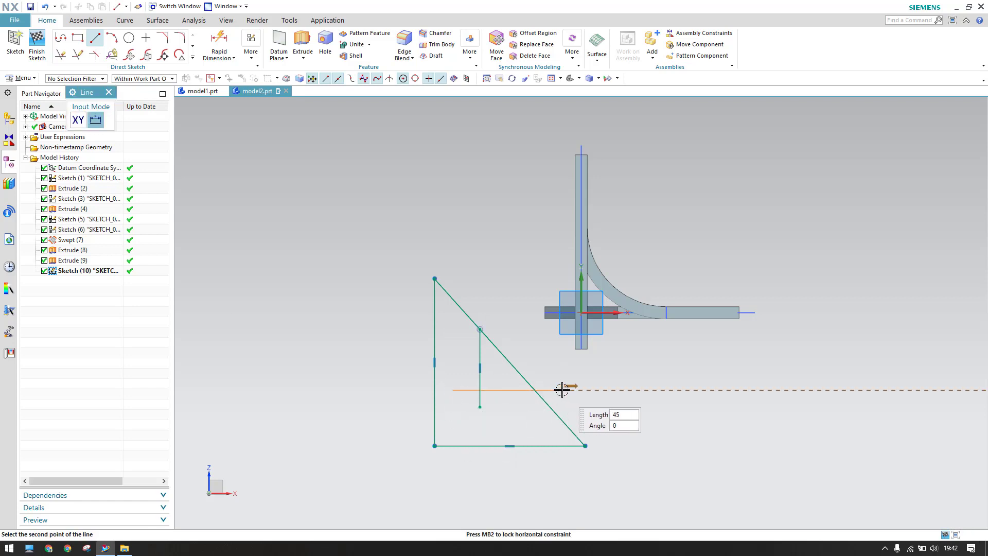
left_click(561, 391)
Step: Quick Trim the overhanging ends of the two inner lines and the sloped segment between them to form a square notch
key("t")
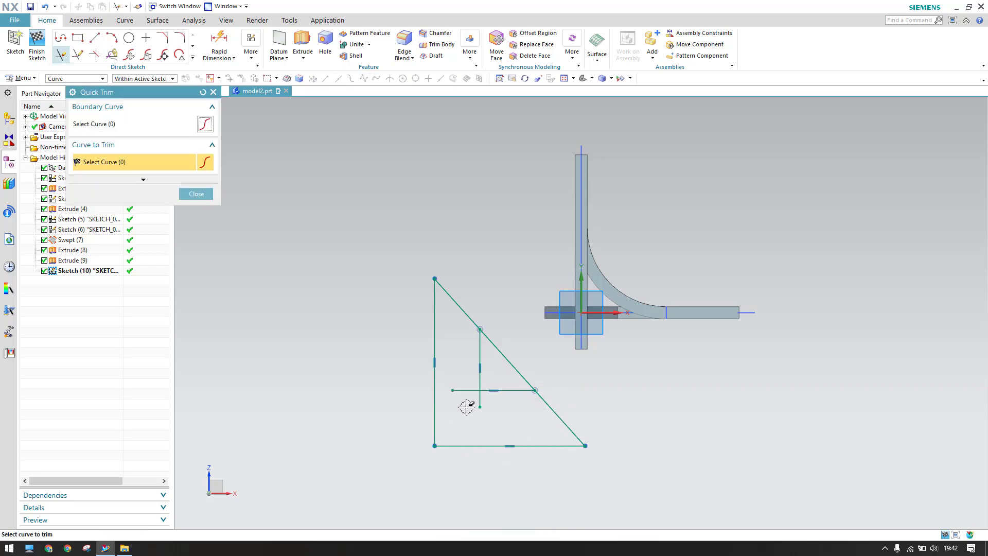
left_click(460, 397)
middle_click(498, 389)
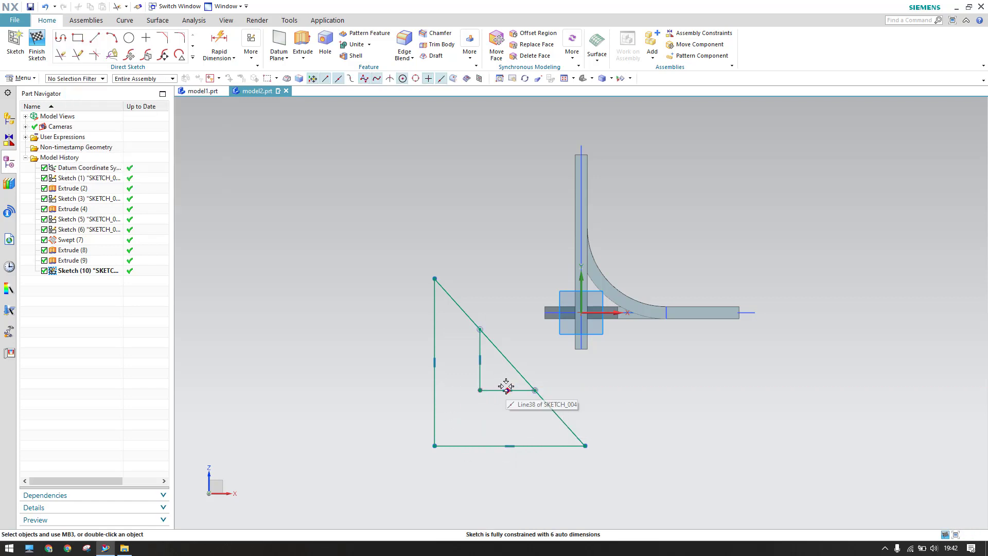
key("t")
left_click(200, 198)
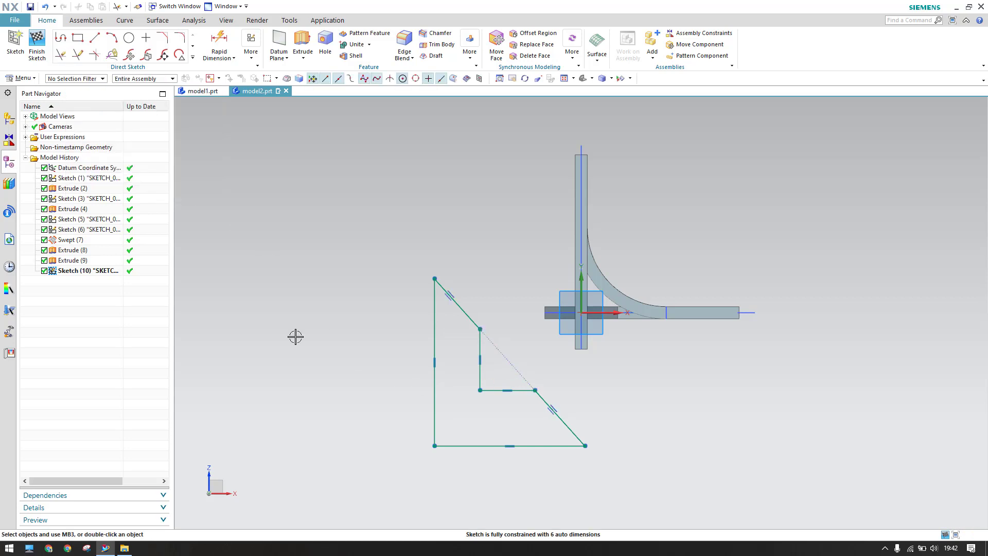
Step: Apply Equal Length constraints to the two outer legs, the two notch edges, and the two sloped segments
key("c")
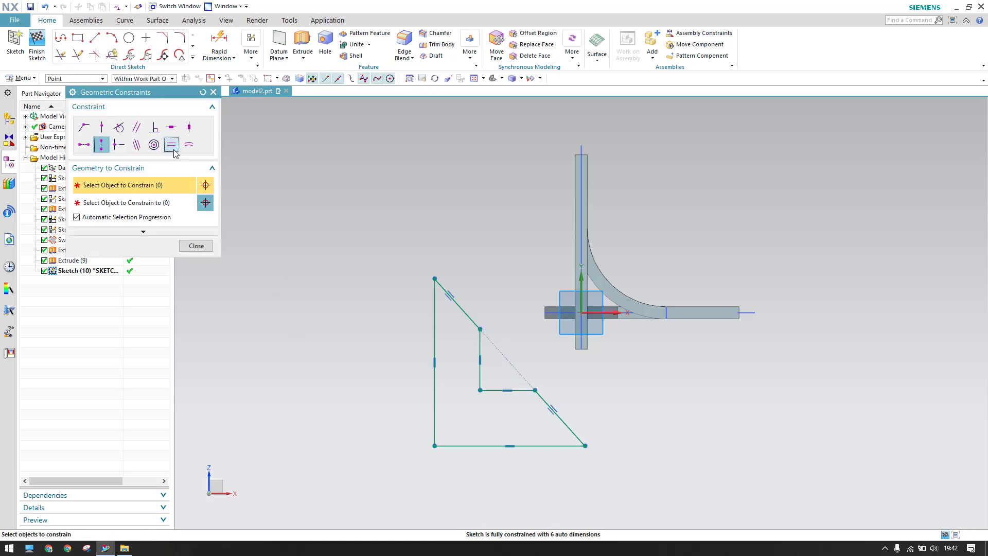
left_click(437, 326)
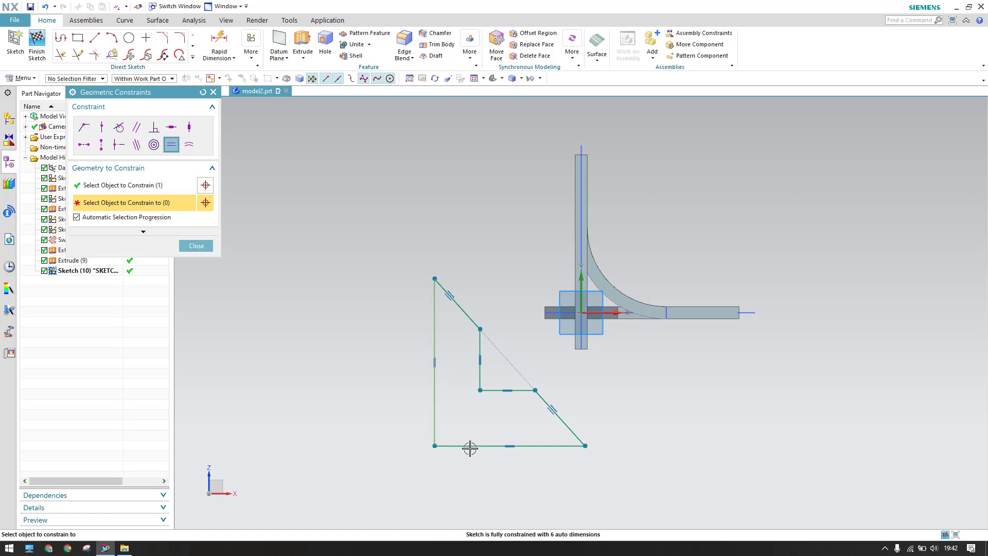
left_click(470, 446)
left_click(515, 390)
left_click(475, 372)
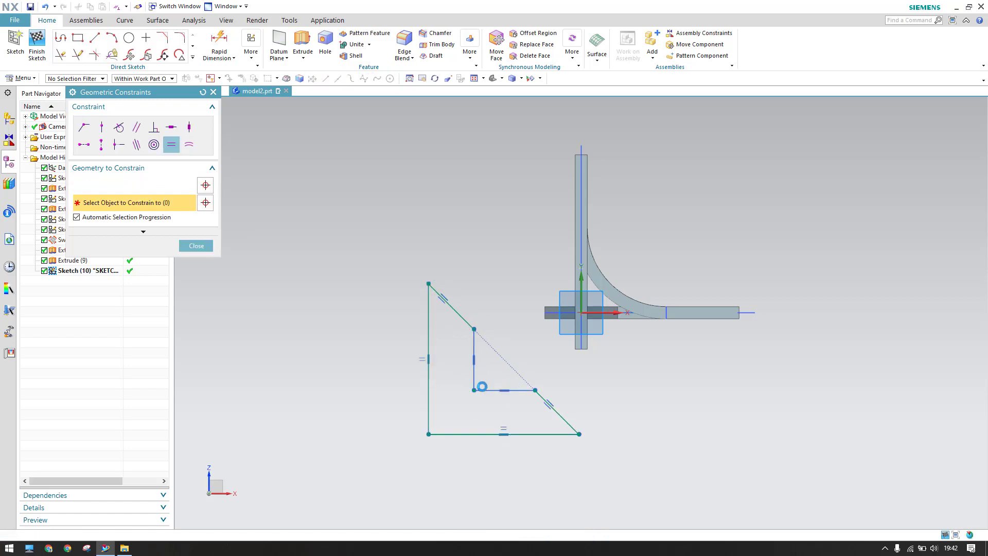
left_click(461, 315)
left_click(558, 420)
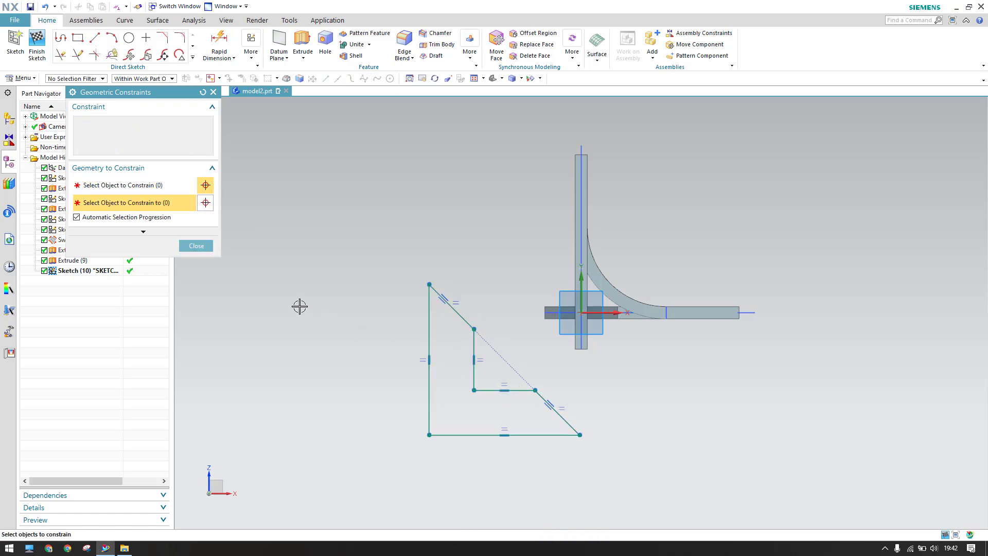
left_click(199, 246)
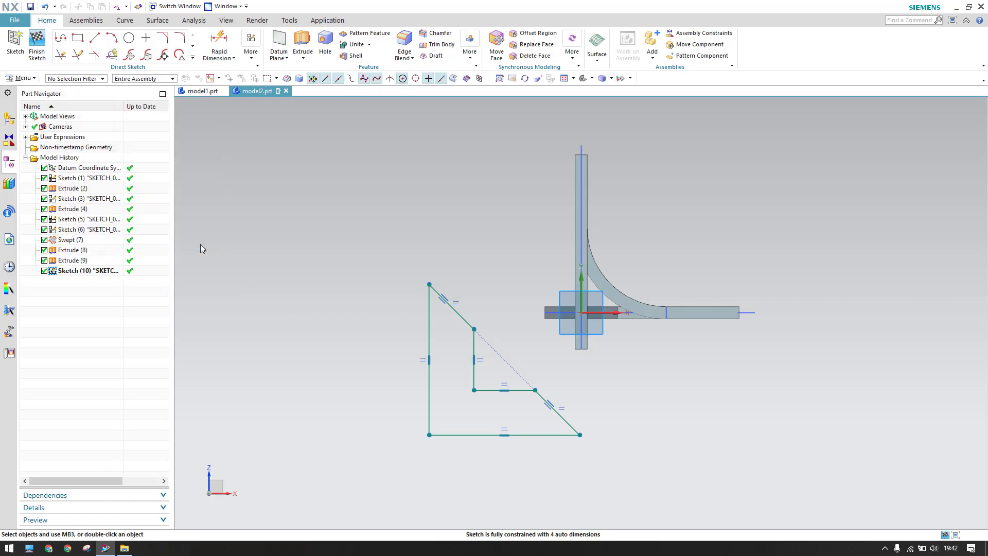
Step: Align the midpoint of the lower sloped segment vertically with the sketch origin
key("c")
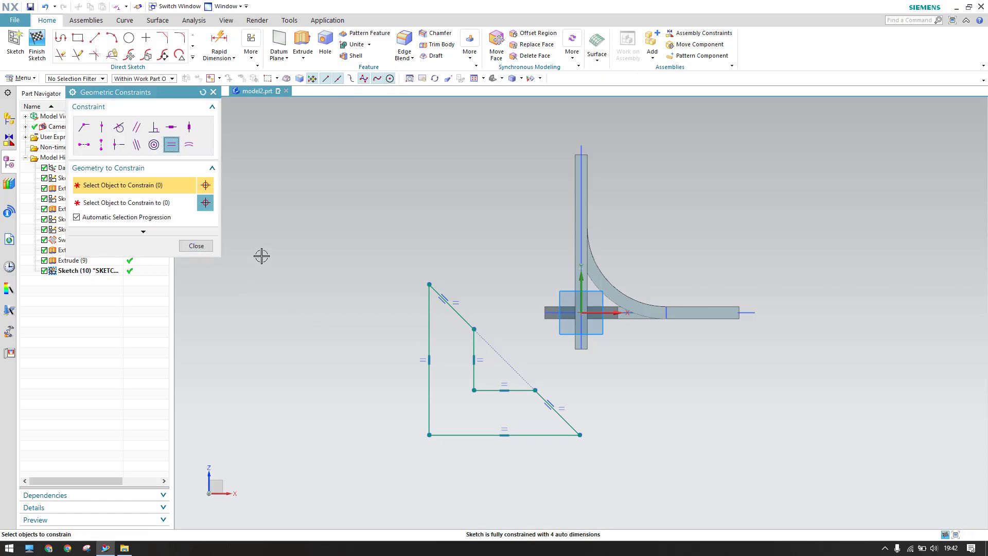
left_click(102, 145)
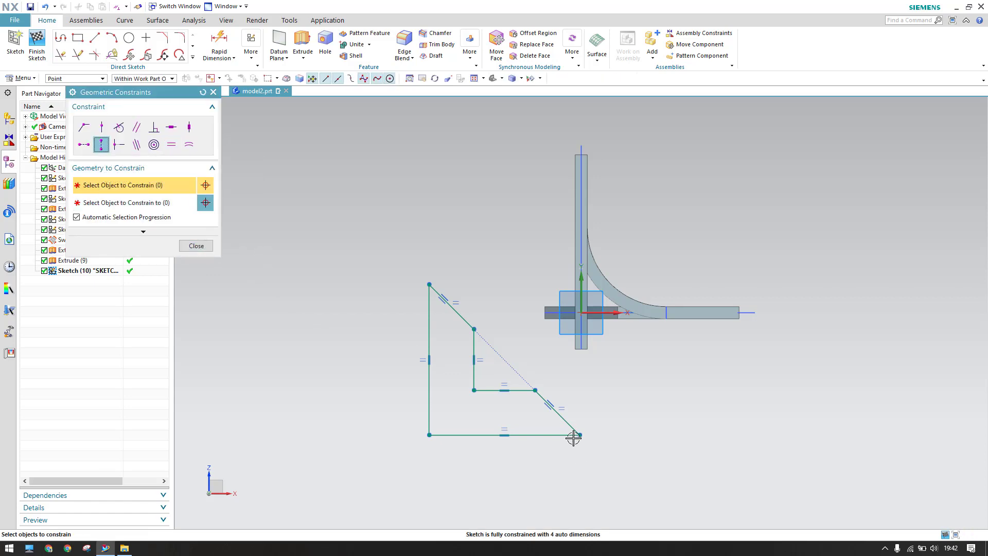
left_click(560, 415)
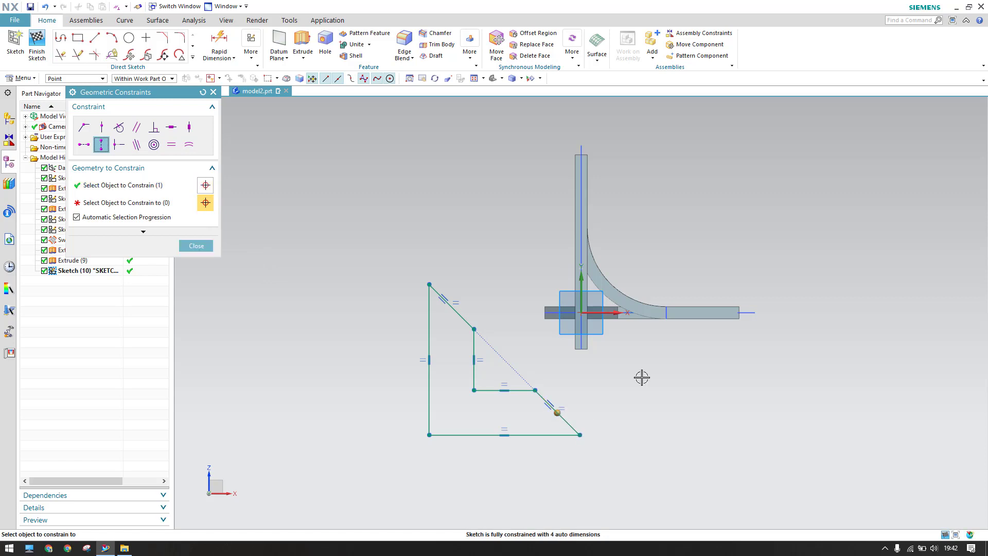
right_click(582, 315)
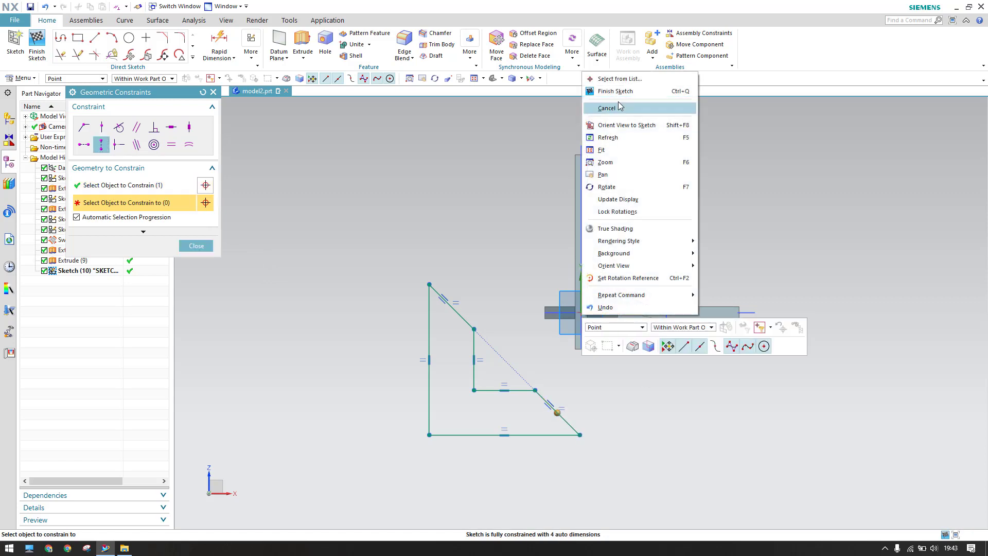
left_click(620, 79)
left_click(674, 120)
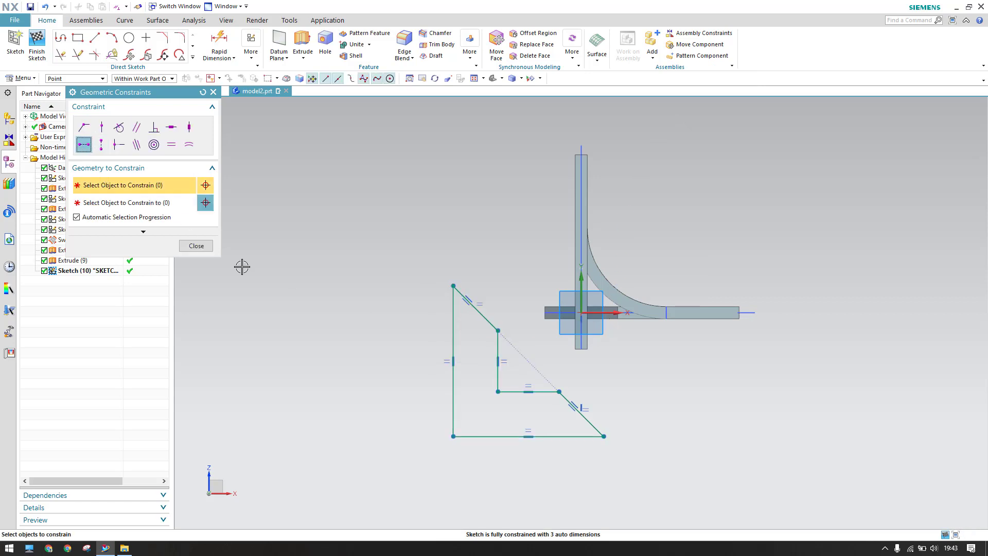
Step: Align the midpoint of the upper sloped segment horizontally with the sketch origin and close the constraints
left_click(474, 309)
right_click(579, 310)
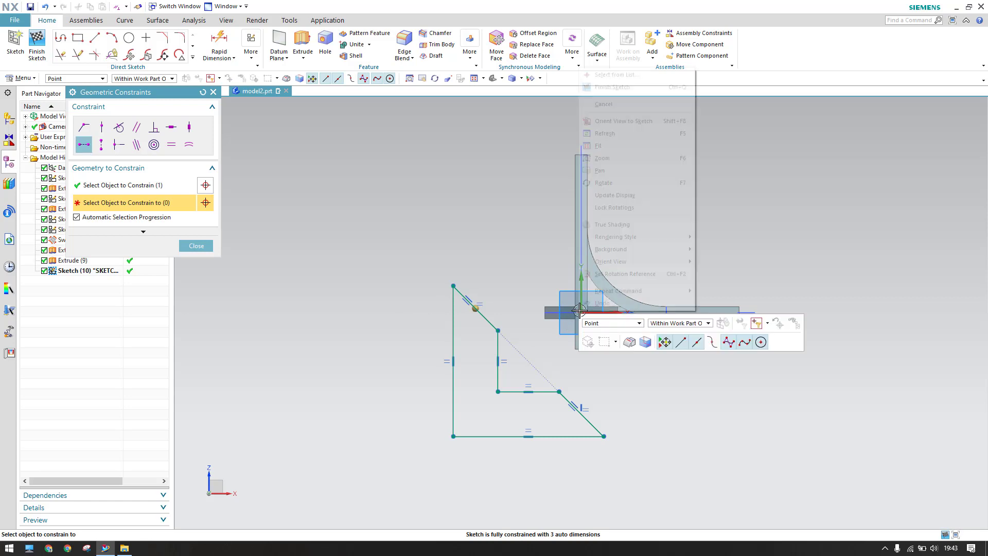
left_click(612, 109)
left_click(672, 145)
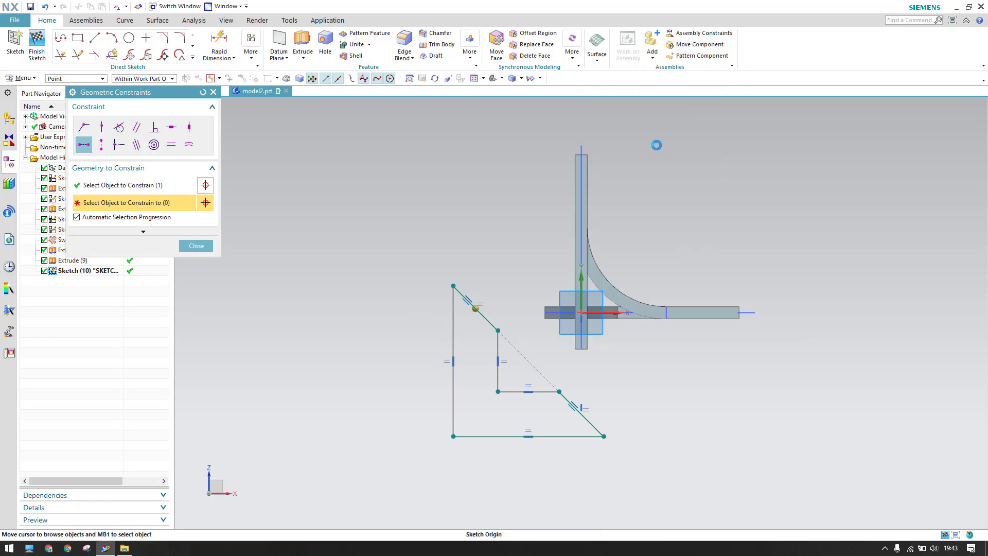
left_click(196, 245)
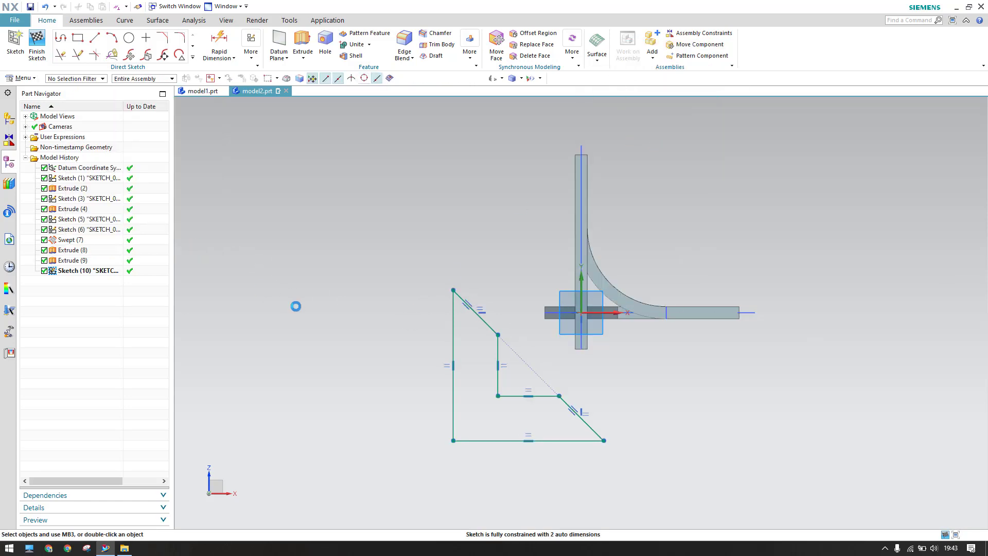
Step: Dimension the profile's long vertical outer leg to 80 mm
key("d")
left_click(455, 411)
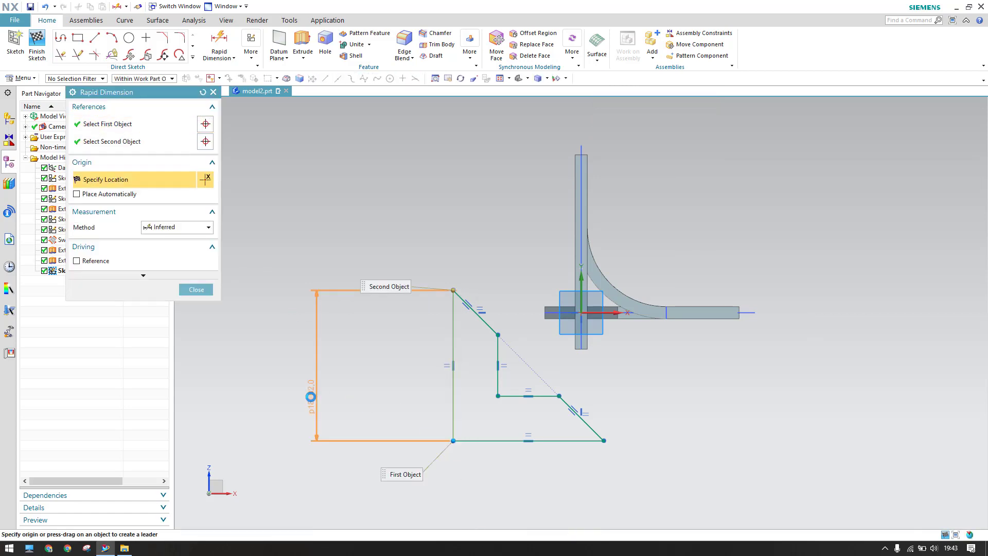
left_click(319, 445)
type("80")
key("Return")
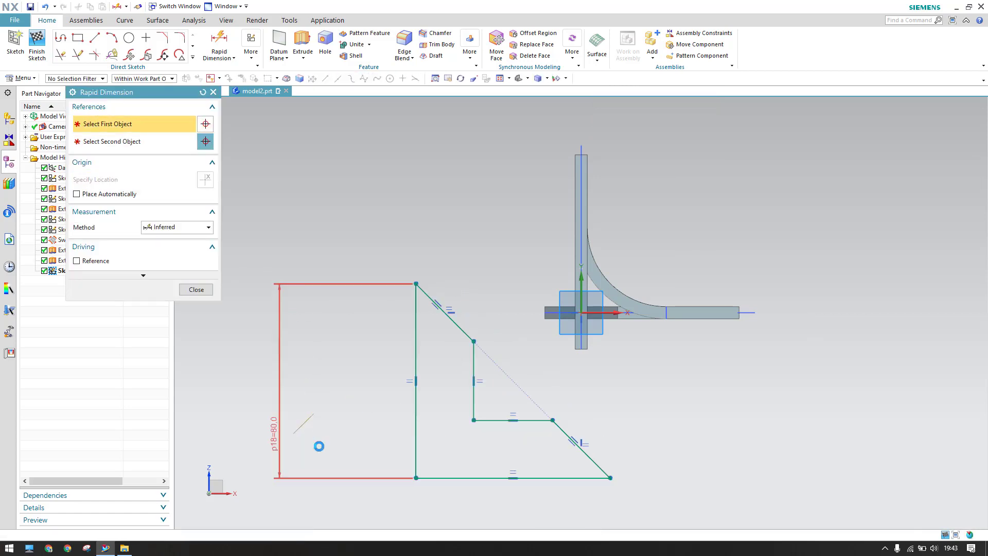
Step: Dimension the notch's vertical edge to 20 mm and finish the sketch
left_click(472, 368)
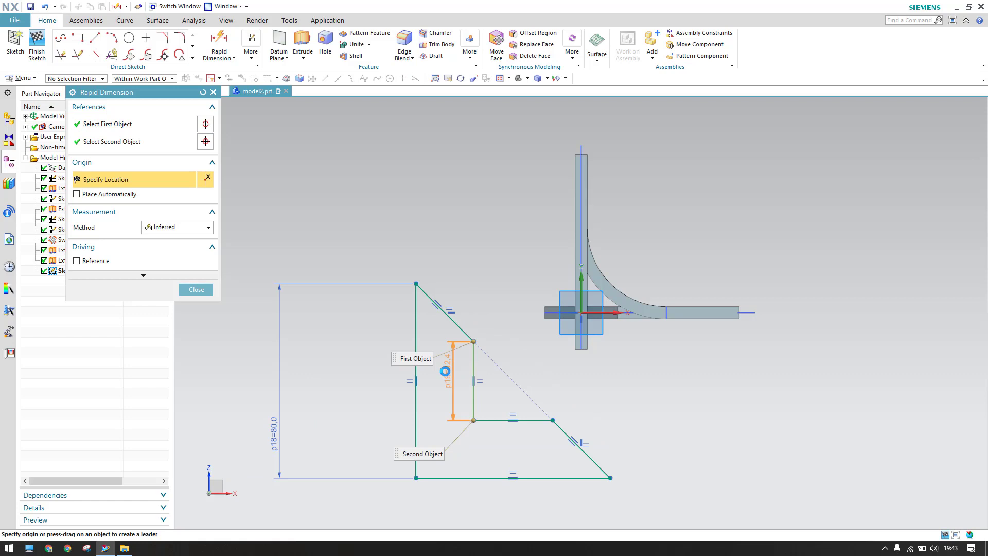
left_click(446, 439)
type("20")
key("Return")
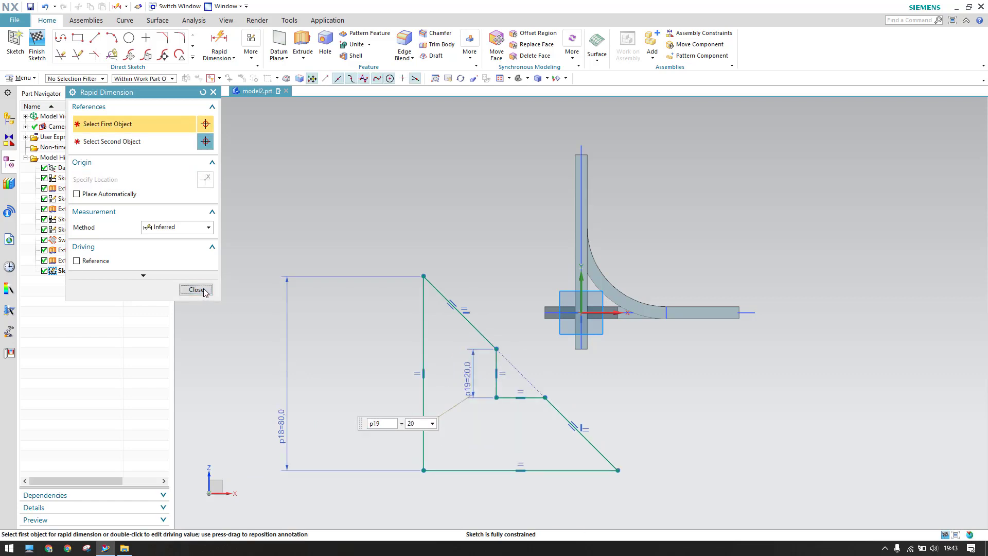
left_click(196, 289)
key("ctrl+q")
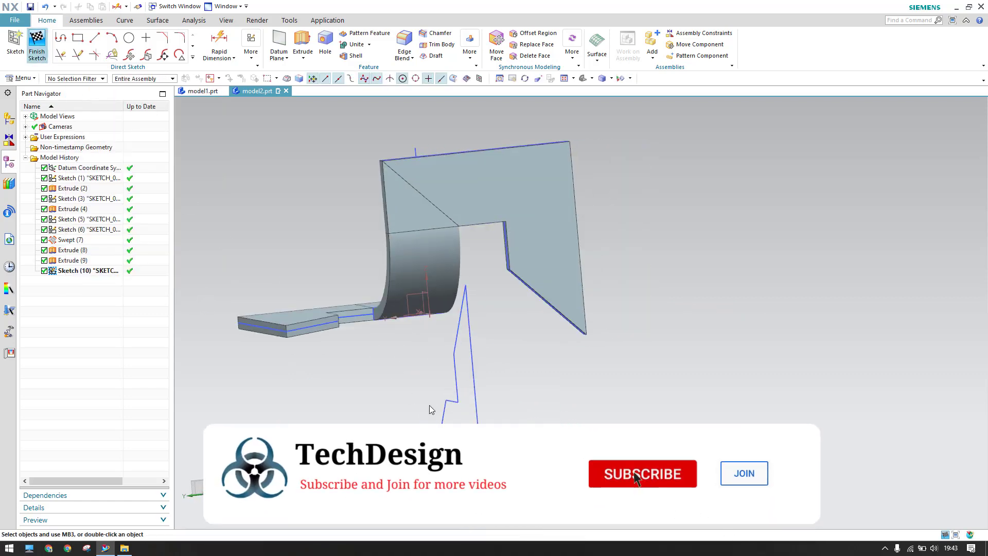
Step: Extrude the notched triangular sketch with a Symmetric Value of 2.5 mm and no Boolean
left_click(125, 43)
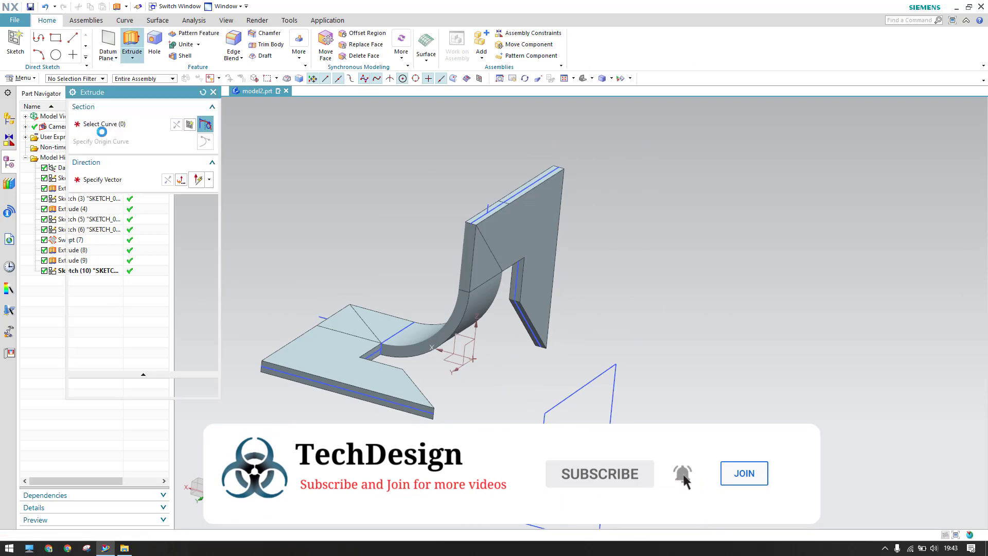
left_click(57, 271)
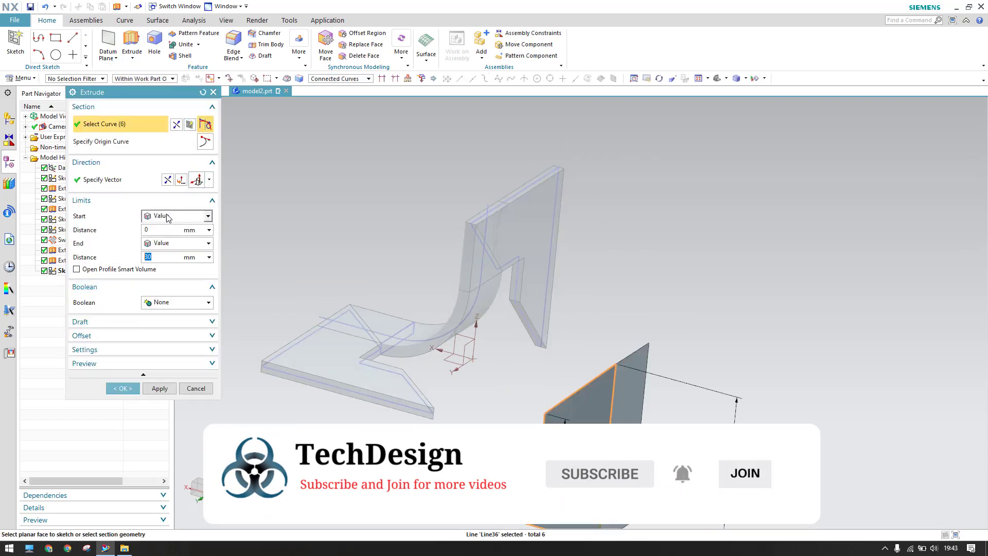
left_click(167, 218)
left_click(168, 229)
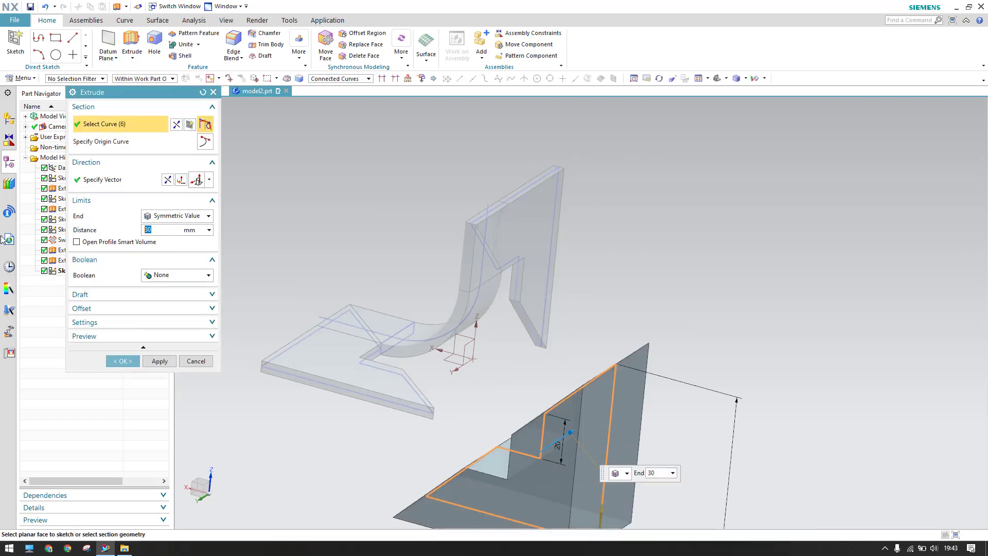
type("2.5")
key("Return")
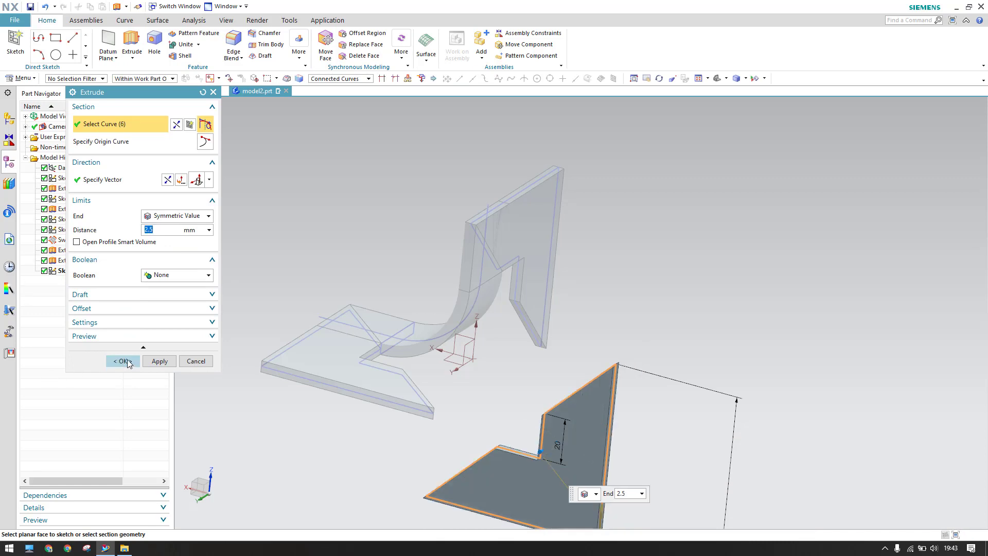
left_click(124, 361)
middle_click_drag(600, 370, 526, 381)
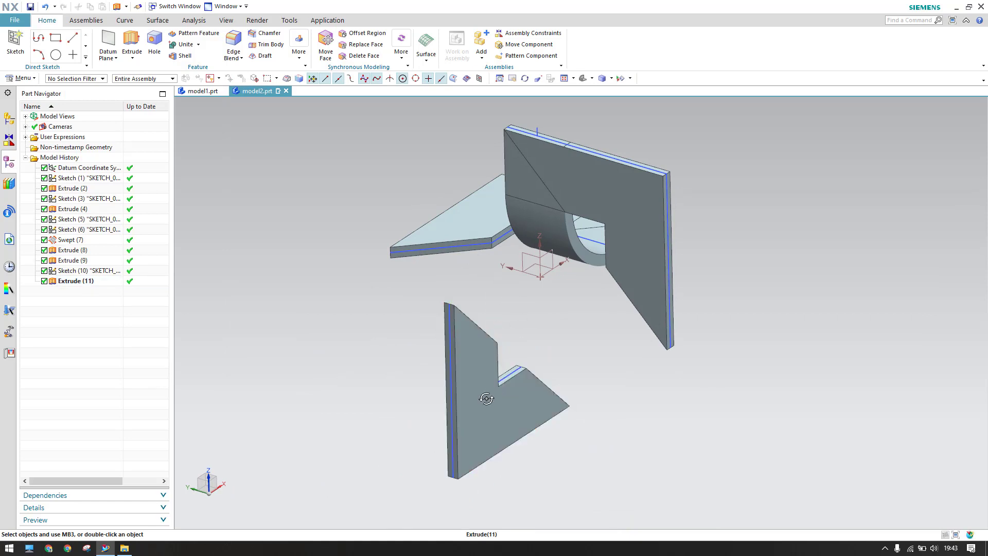
Step: Create a sketch on the horizontal plate's notch face where it meets the sloped end face
middle_click_drag(476, 399, 486, 407)
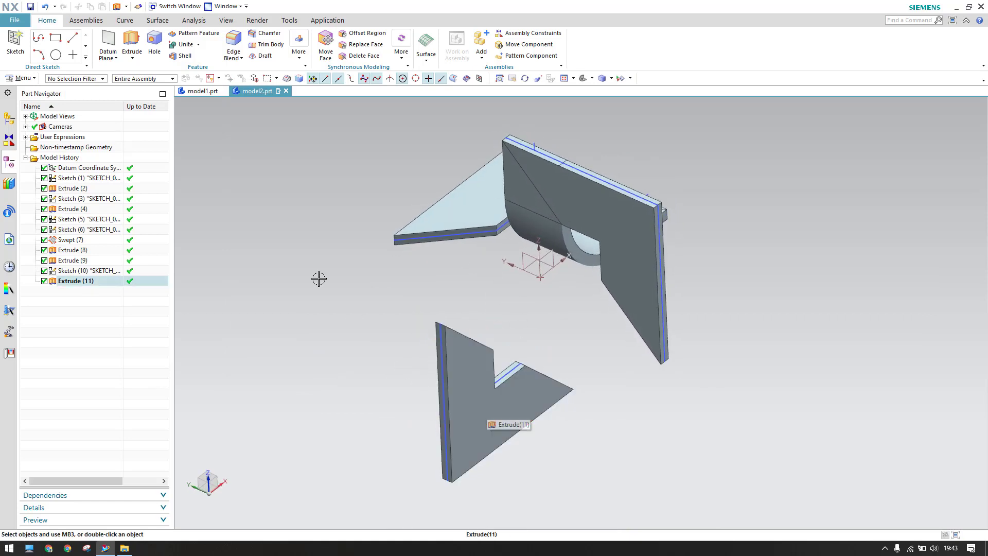
left_click(15, 44)
scroll(484, 237, "up", 5)
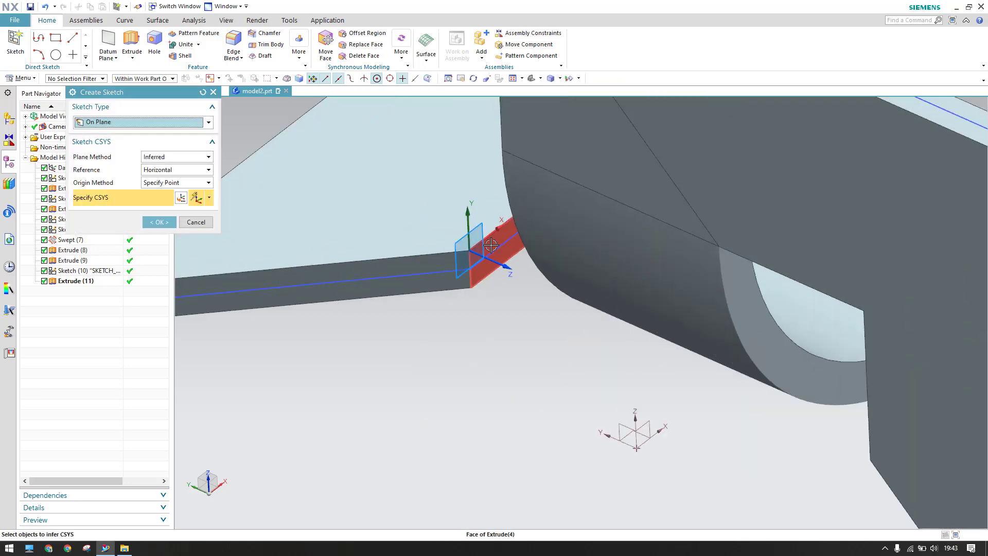
left_click(474, 278)
middle_click(475, 278)
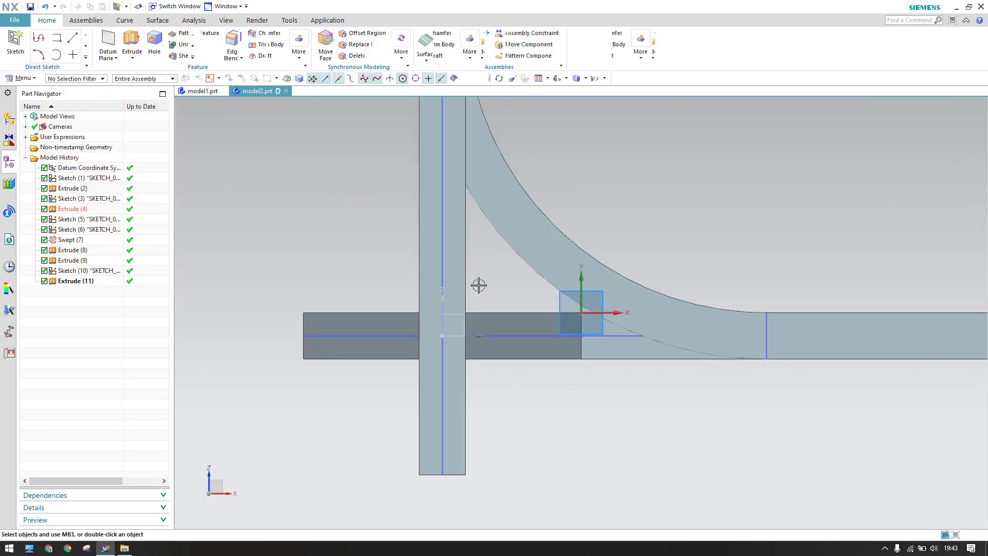
mouse_move(478, 283)
middle_mouse_down()
mouse_move(523, 280)
mouse_move(538, 317)
middle_mouse_up()
scroll(538, 317, "down", 5)
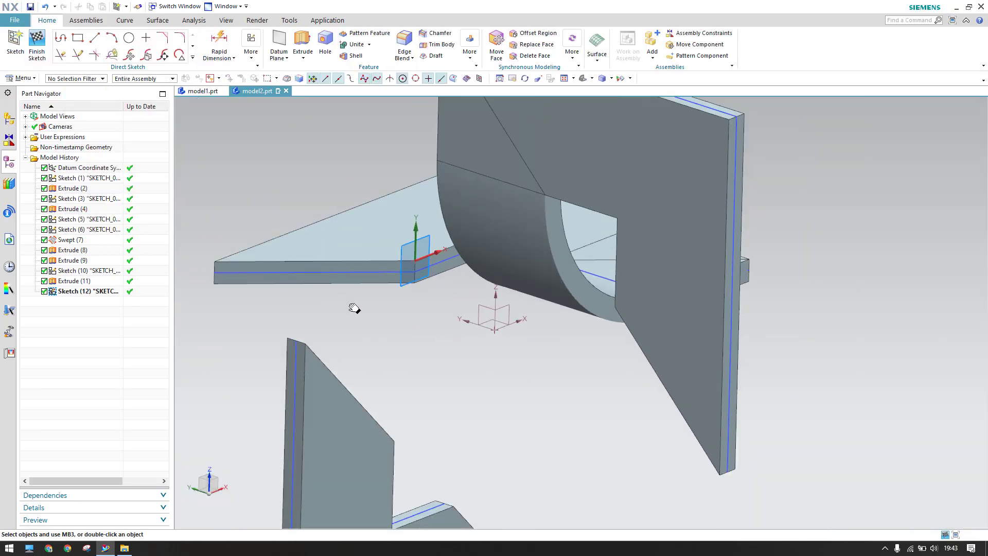
middle_click_drag(353, 304, 463, 291, "shift")
Step: Project the four edges of the horizontal plate's adjoining sloped end face into the sketch and finish it
left_click(193, 57)
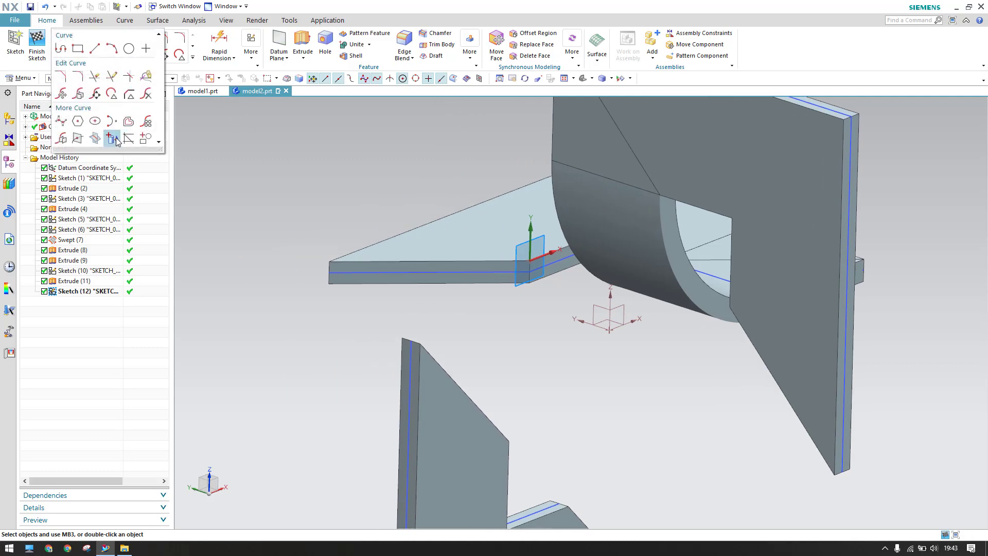
left_click(114, 139)
scroll(540, 283, "up", 4)
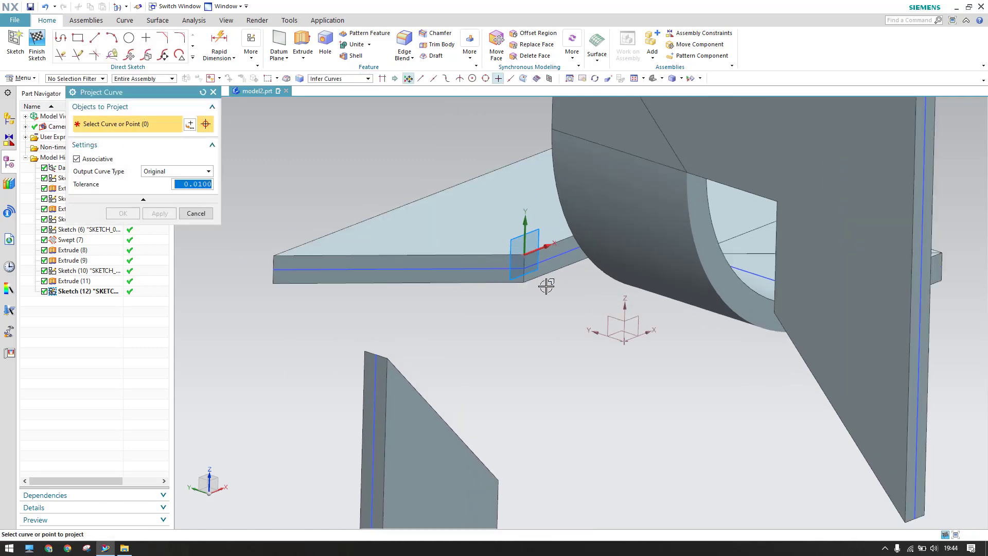
scroll(549, 267, "down", 3)
left_click(184, 230)
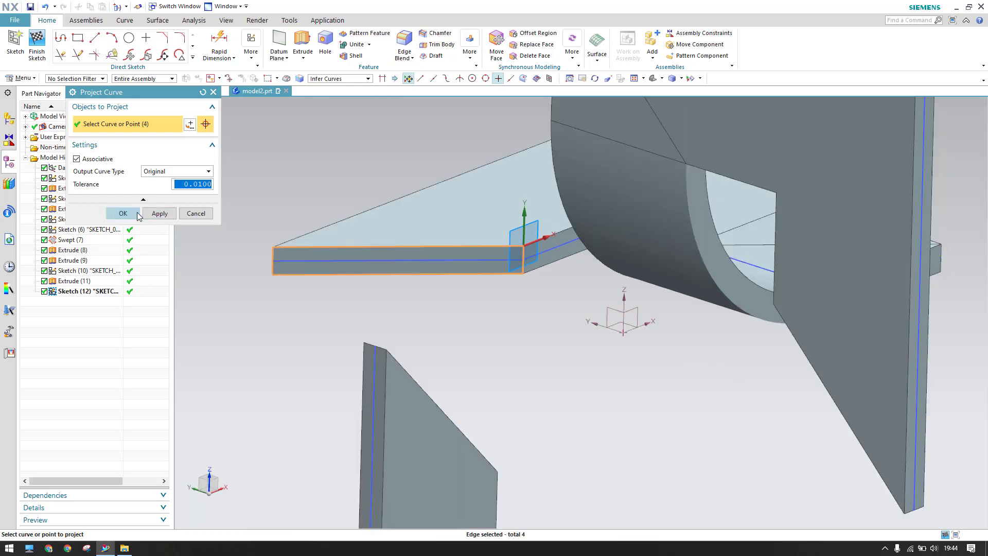
left_click(137, 212)
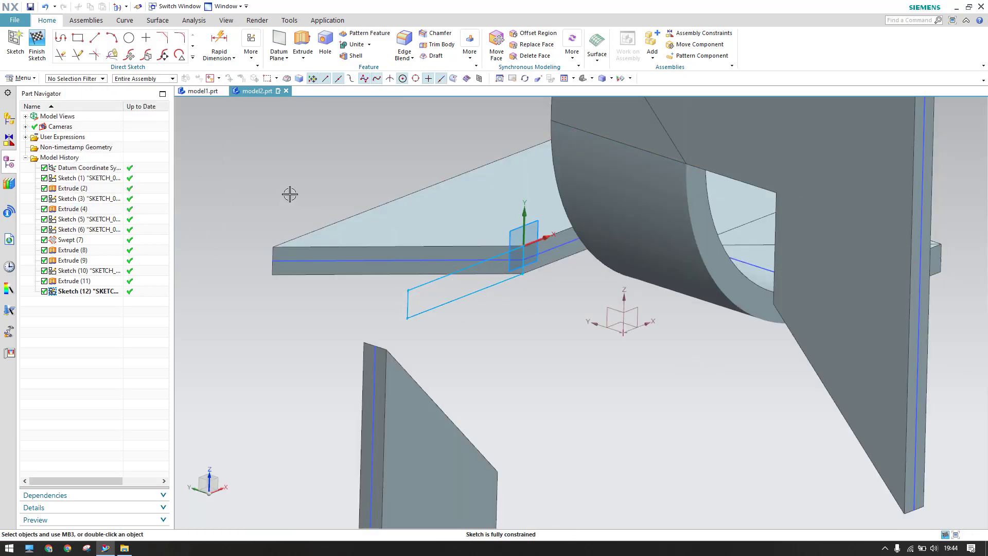
left_click(41, 55)
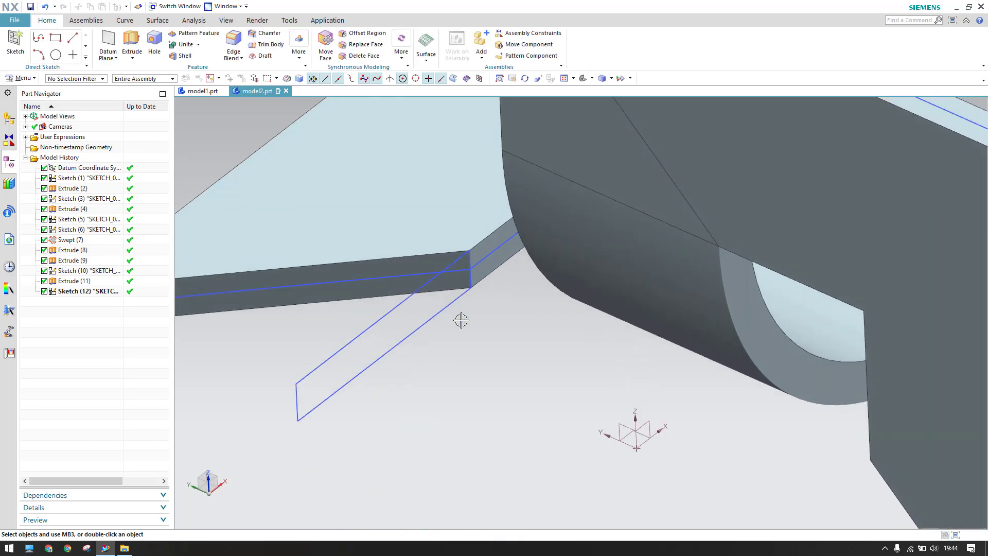
Step: Start a new sketch on the YZ plane of the datum coordinate system
scroll(459, 319, "down", 3)
mouse_move(479, 360)
middle_mouse_down()
mouse_move(503, 283)
mouse_move(499, 303)
mouse_move(502, 287)
mouse_move(519, 298)
mouse_move(507, 292)
middle_mouse_up()
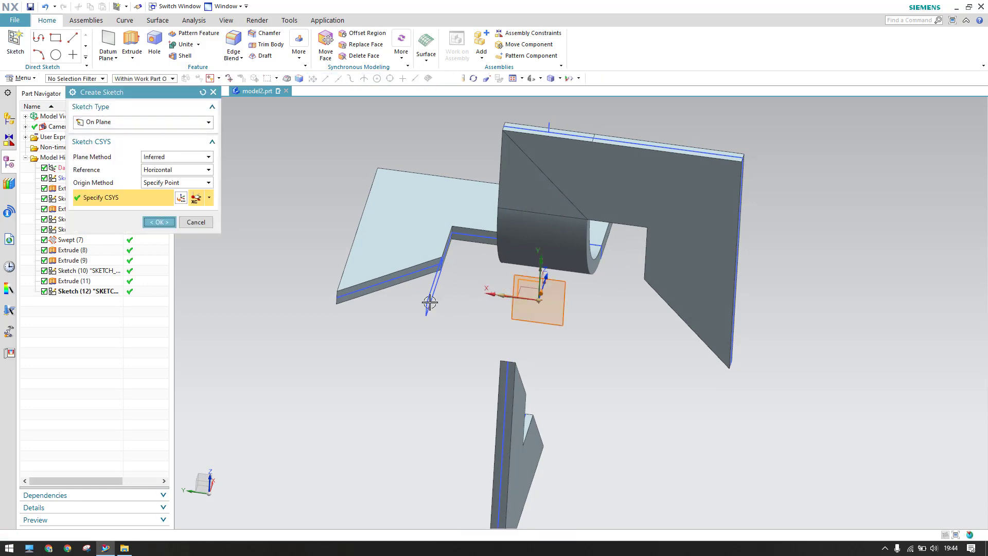
middle_click(525, 278)
mouse_move(499, 335)
middle_mouse_down()
mouse_move(644, 349)
mouse_move(666, 366)
mouse_move(658, 367)
middle_mouse_up()
scroll(250, 159, "up", 1)
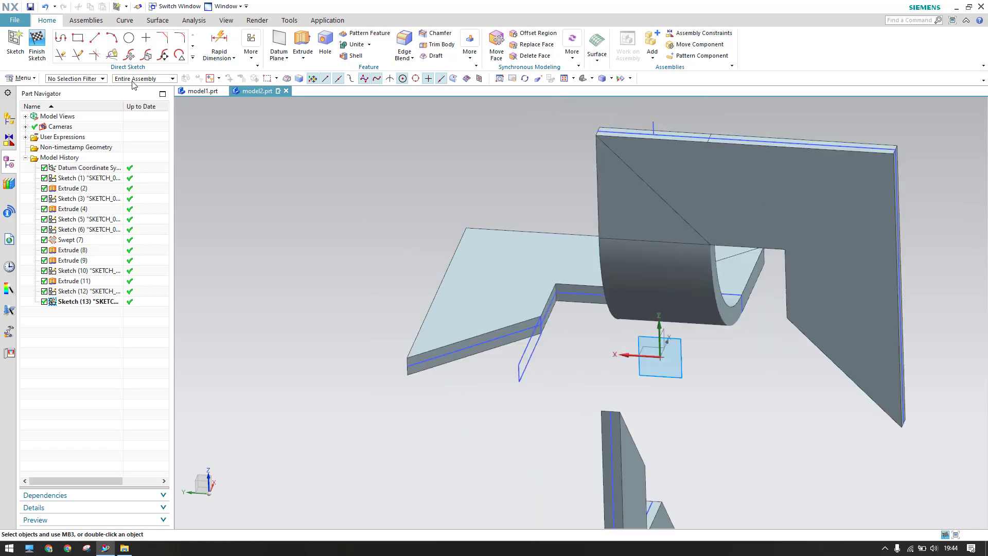
Step: Draw a three-point arc of about 24.5 mm radius curving from the horizontal plate toward the lower vertical plate
left_click(112, 38)
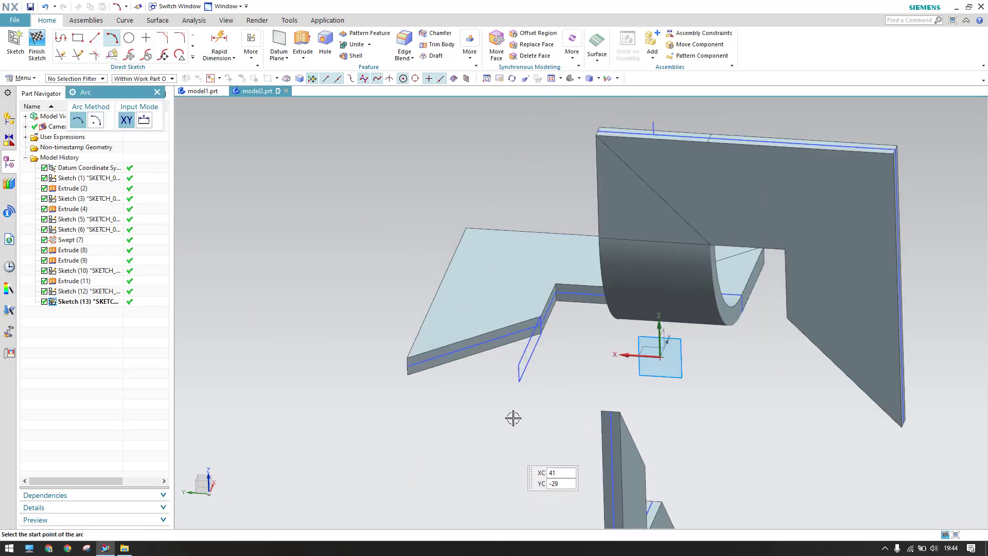
scroll(536, 365, "down", 2)
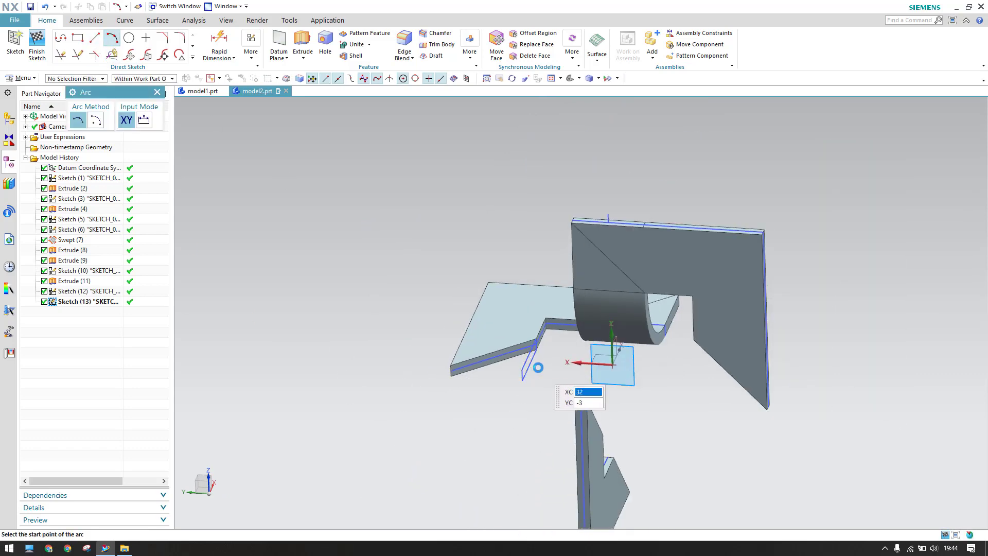
left_click(538, 367)
left_click(620, 446)
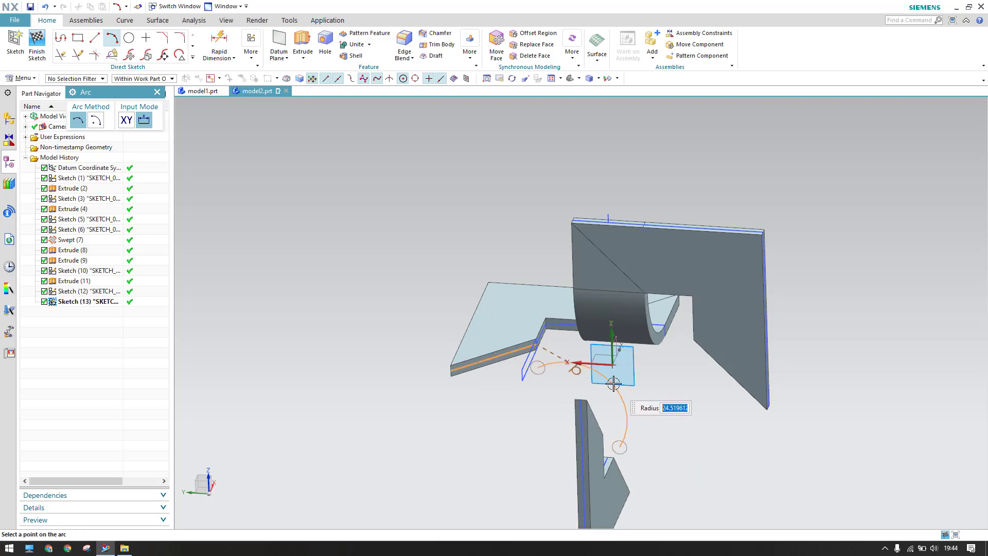
left_click(602, 387)
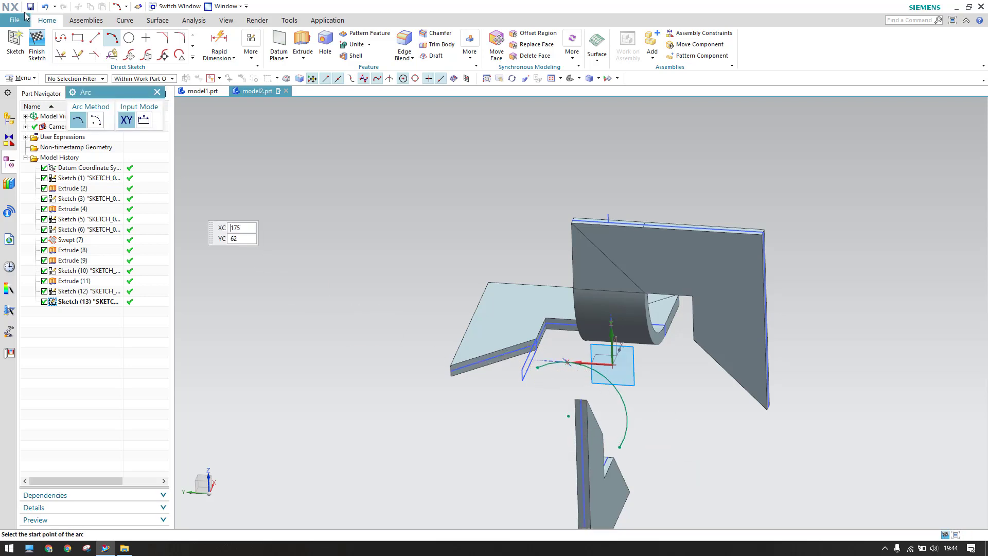
Step: Draw a separate horizontal line near the horizontal plate and a vertical line about 45 mm long below the lower plate
left_click(94, 38)
left_click(389, 375)
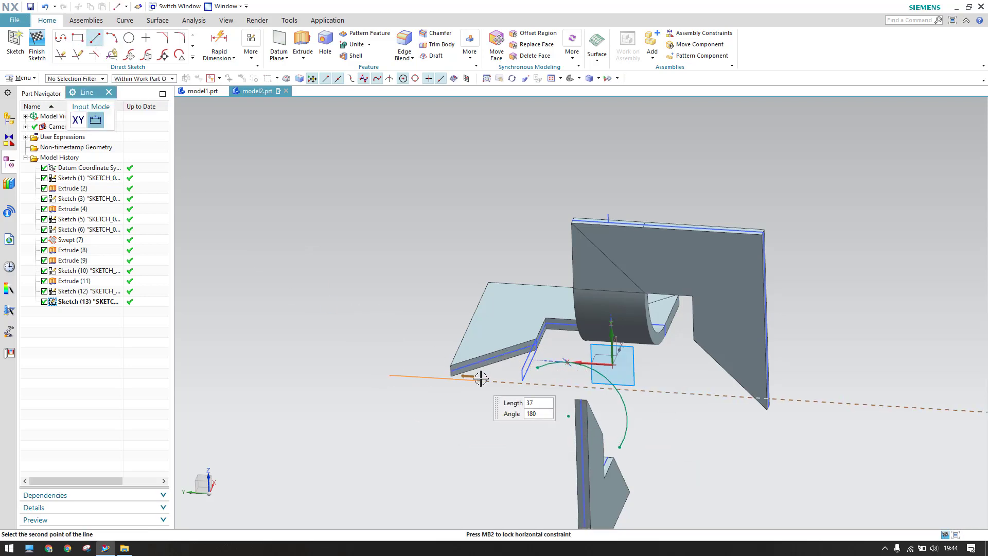
key("Escape")
scroll(569, 350, "down", 5)
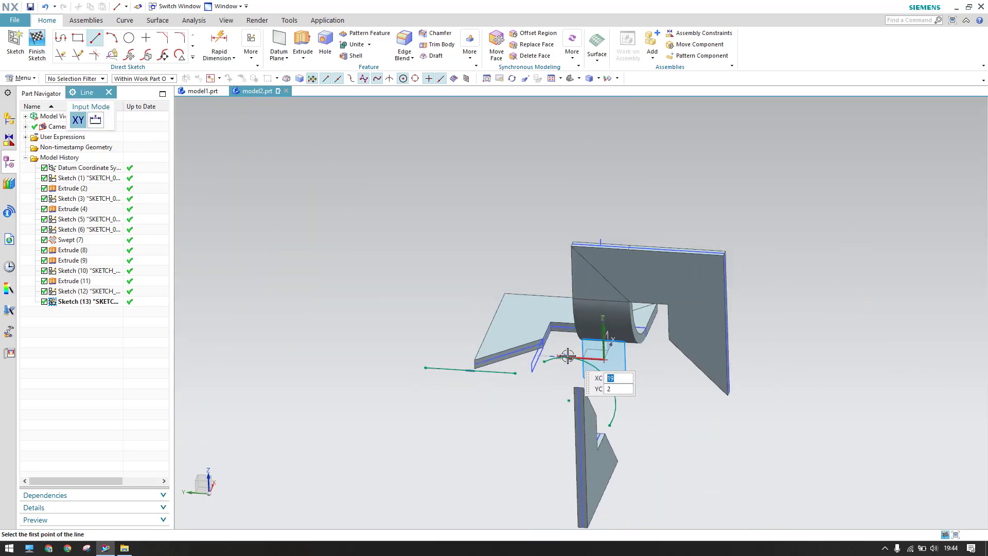
scroll(582, 410, "up", 5)
left_click(583, 409)
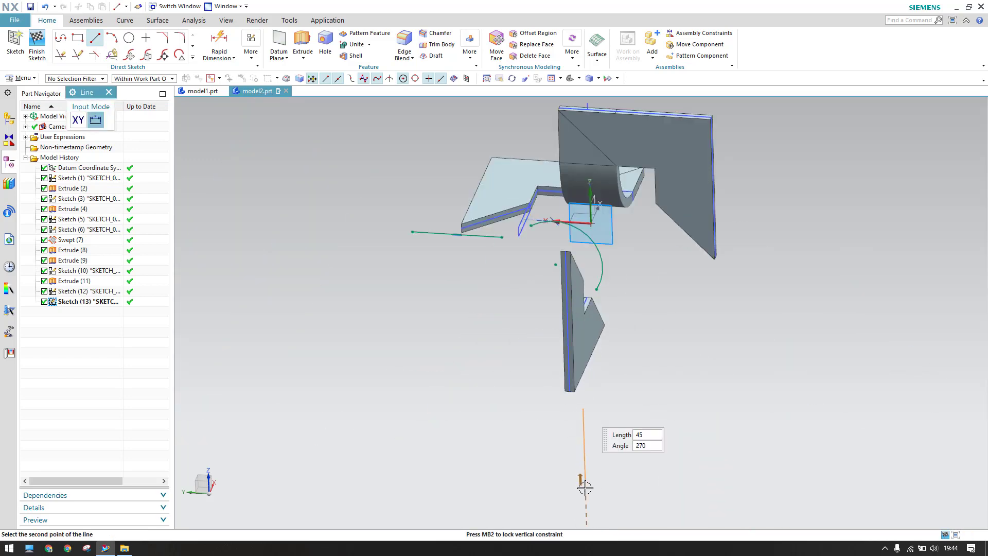
key("Escape")
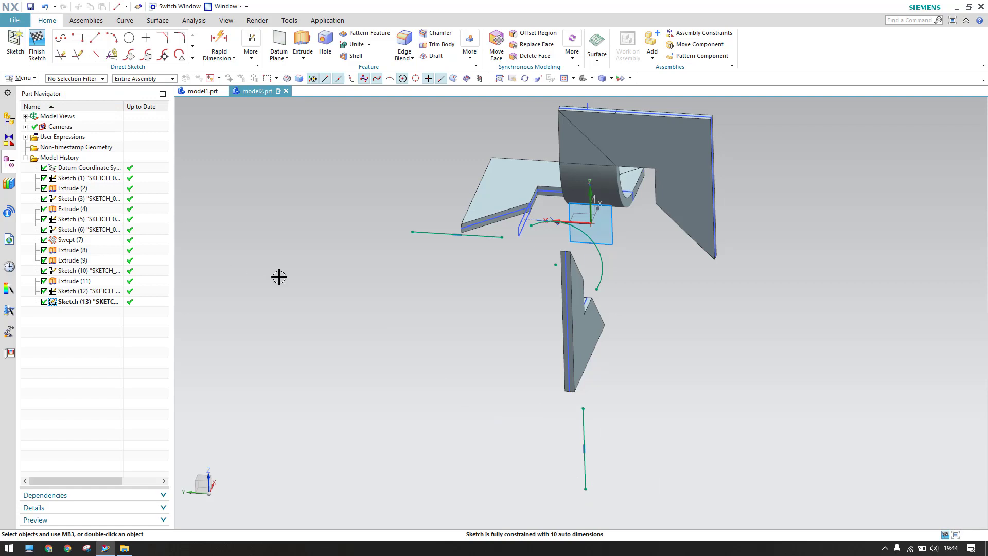
Step: Align the vertical line's start point vertically and the horizontal line's start point horizontally with the sketch origin
middle_click_drag(279, 277, 456, 318)
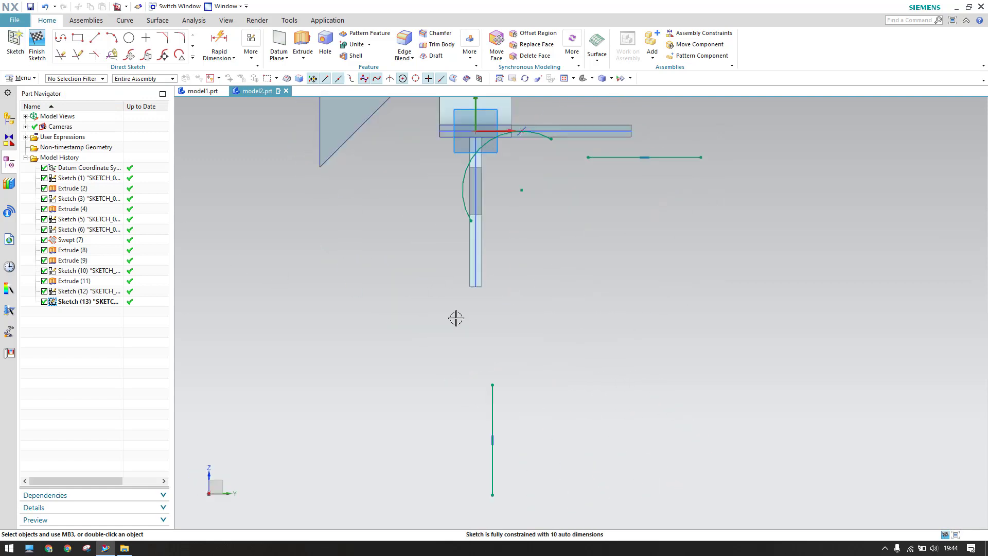
left_click(492, 385)
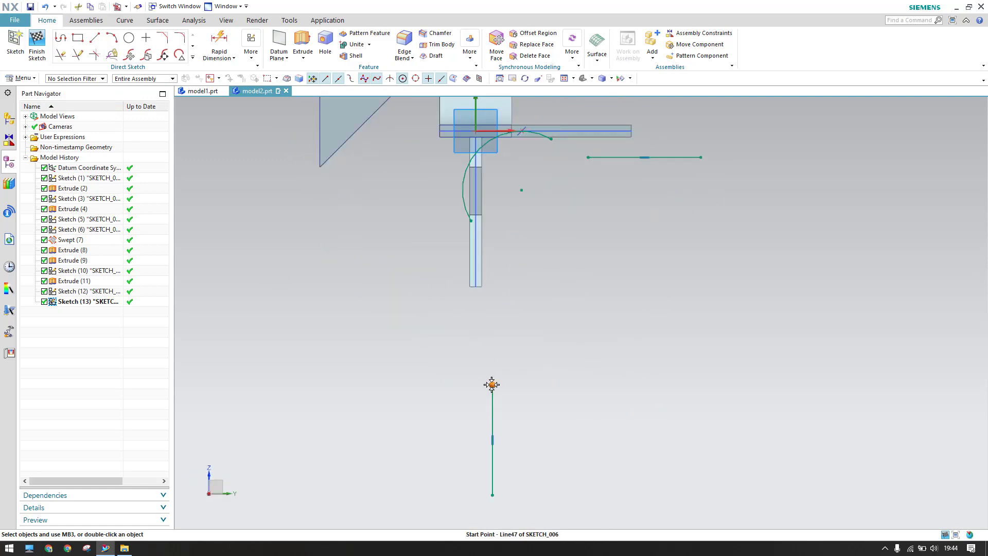
left_click(475, 131)
left_click(528, 116)
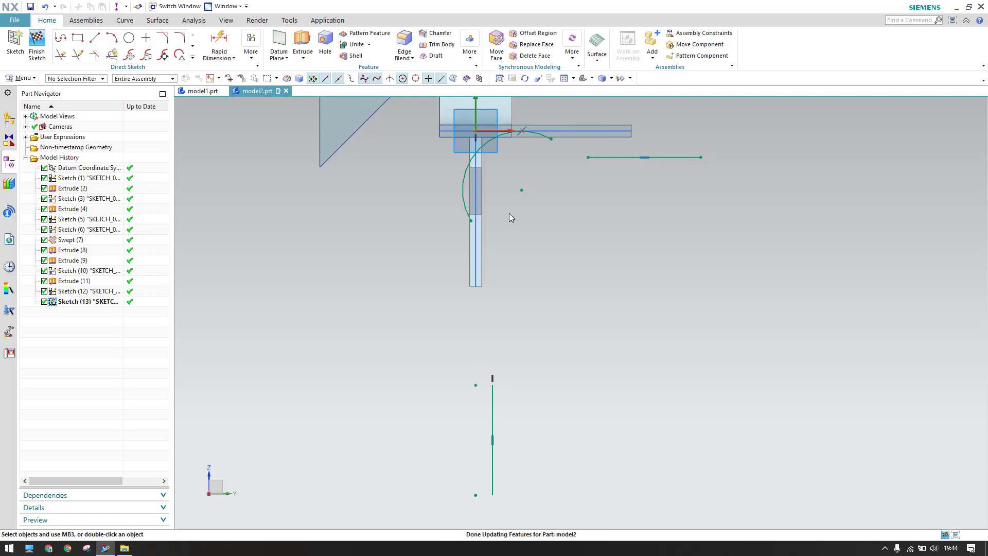
left_click(476, 131)
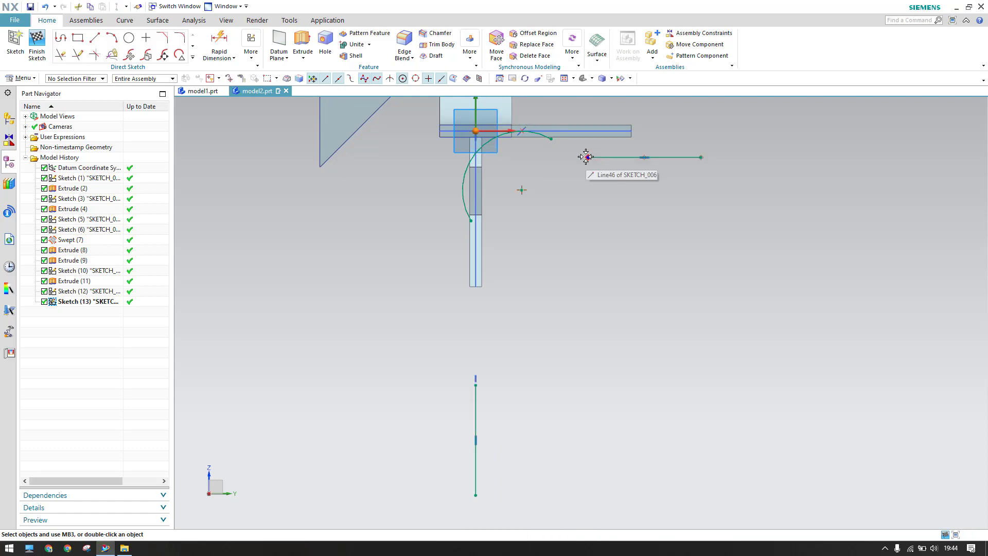
left_click(589, 157)
left_click(622, 139)
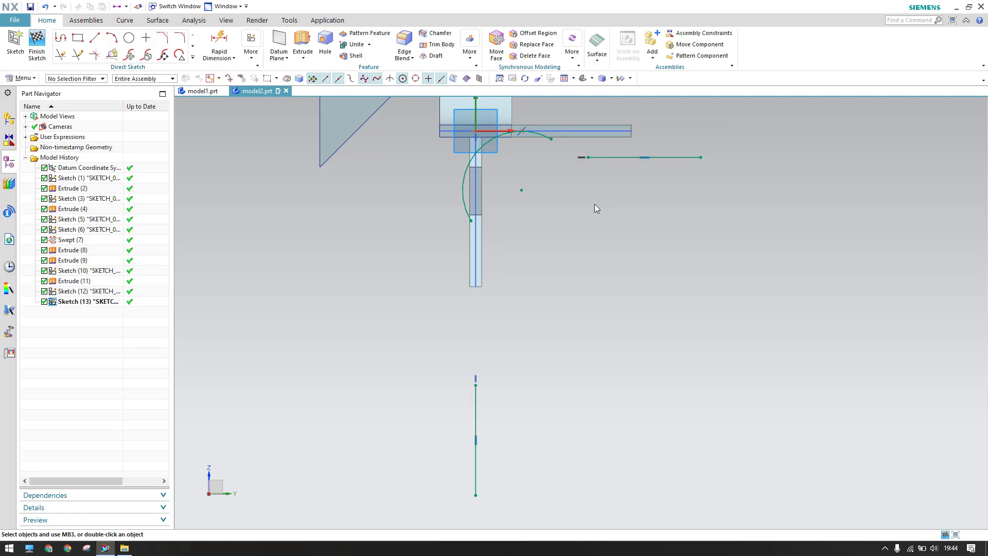
Step: Constrain the arc tangent to both the vertical line and the horizontal line, and close the constraints
scroll(543, 156, "up", 4)
scroll(407, 247, "down", 4)
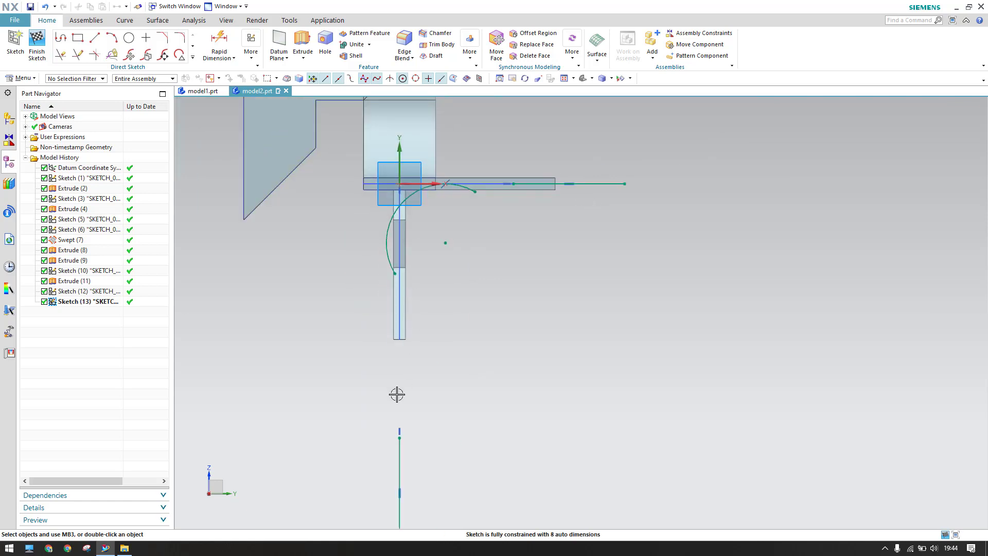
scroll(370, 309, "up", 4)
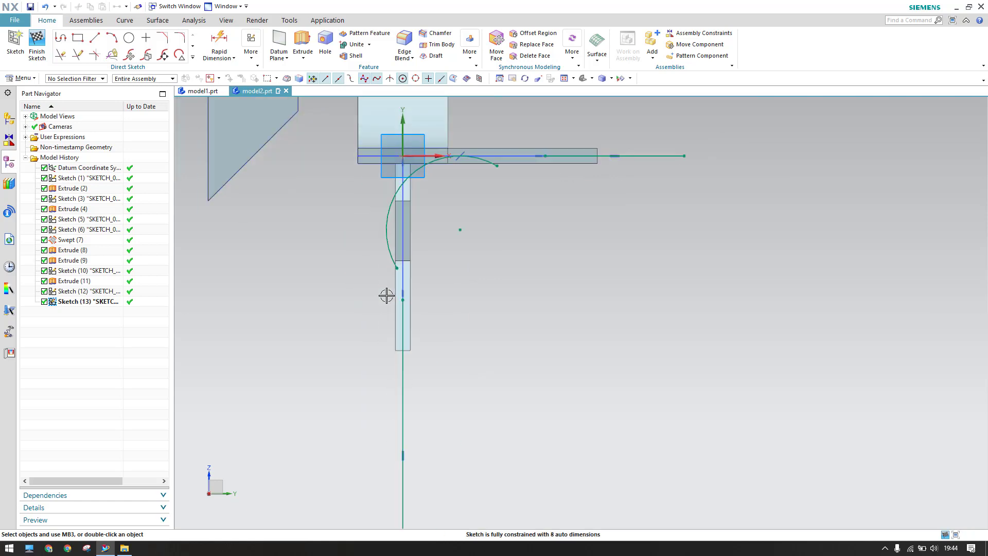
key("c")
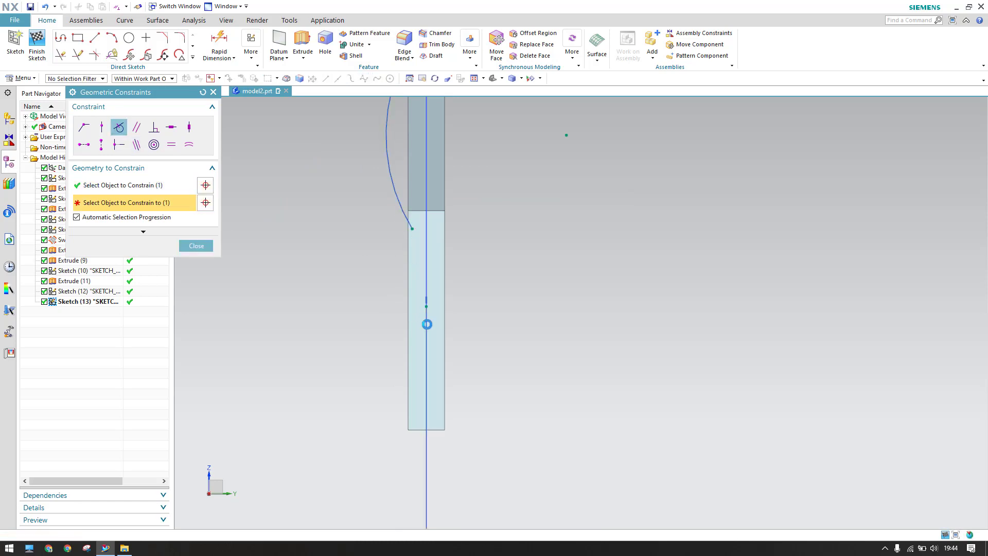
left_click(426, 323)
scroll(428, 324, "down", 3)
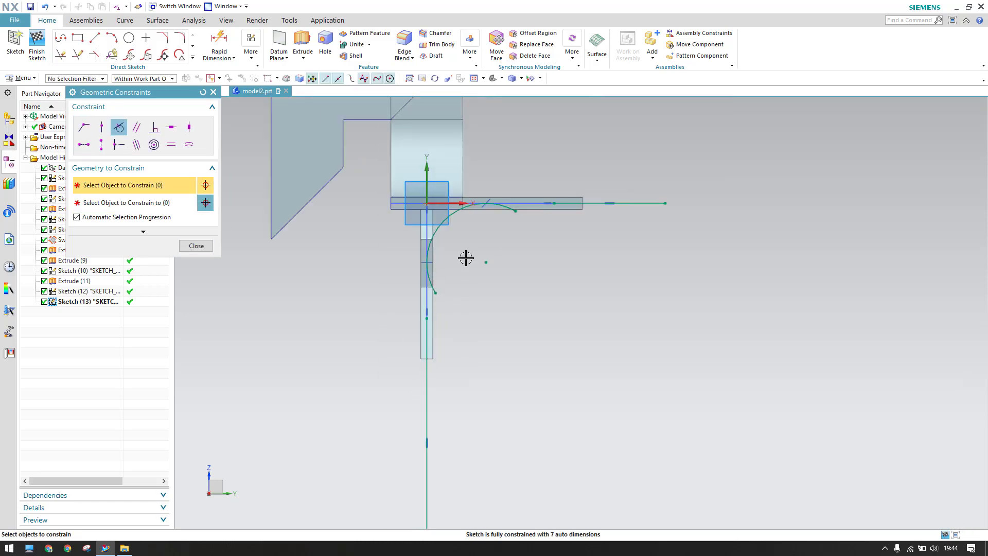
left_click(518, 199)
left_click(622, 195)
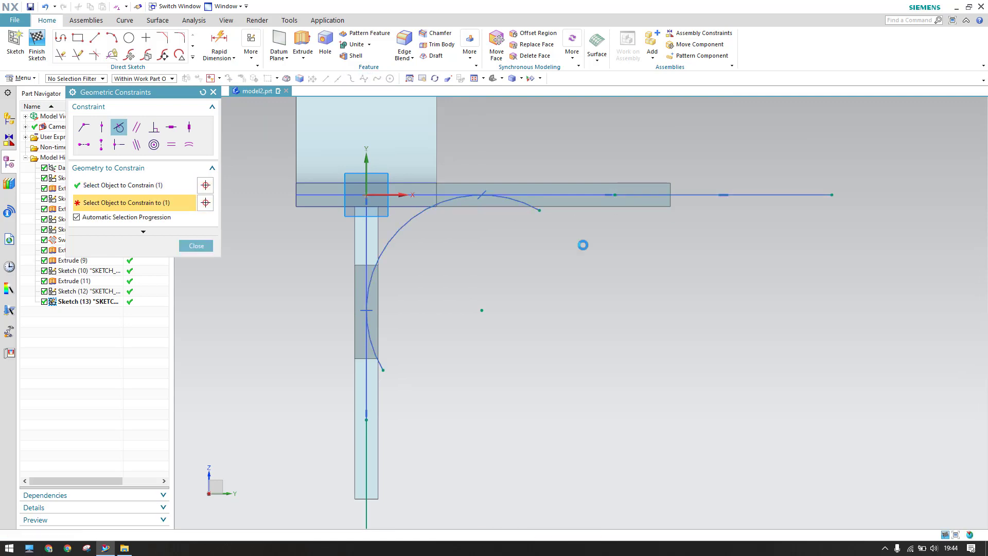
scroll(459, 217, "up", 1)
scroll(459, 216, "up", 1)
key("Escape")
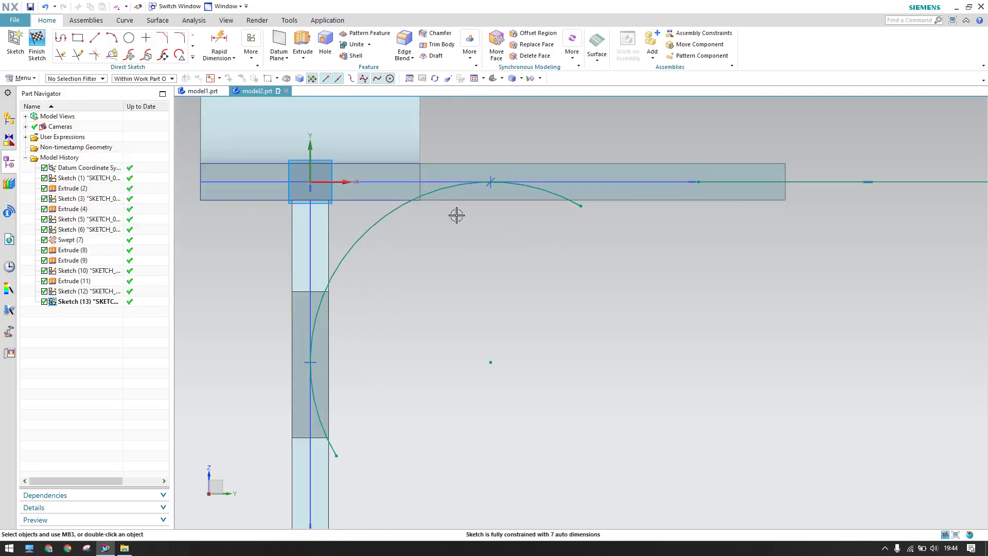
Step: Extend the horizontal line's inner end to its tangent point with the arc using Quick Extend
key("t")
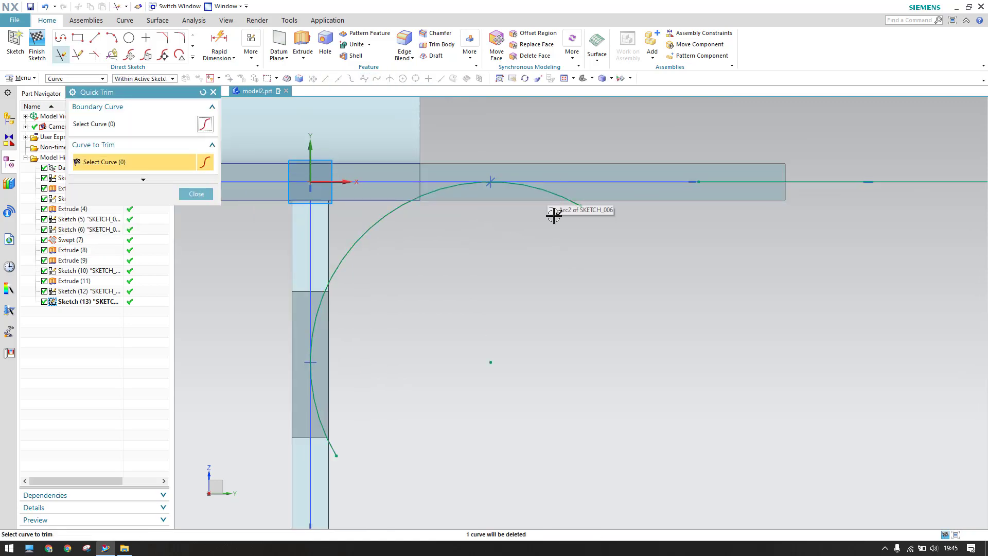
key("Escape")
key("e")
left_click(712, 182)
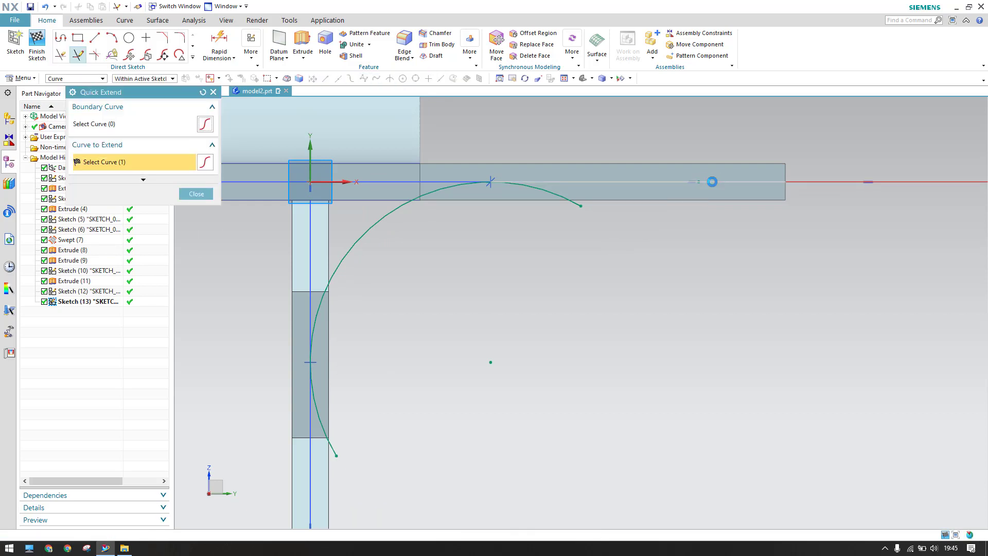
key("Escape")
Step: Trim the arc's overhang beyond its tangent point with the horizontal line using Quick Trim
key("t")
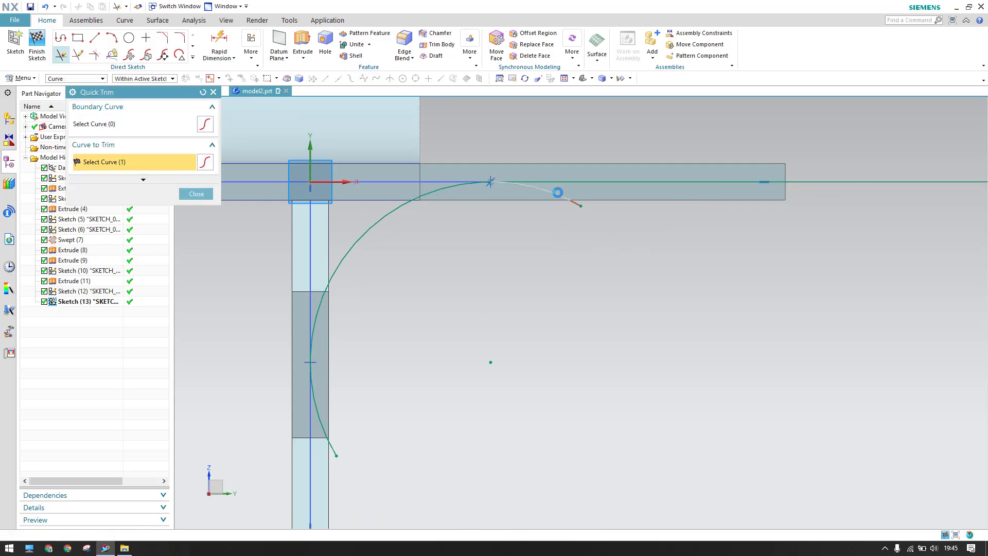
scroll(490, 181, "up", 2)
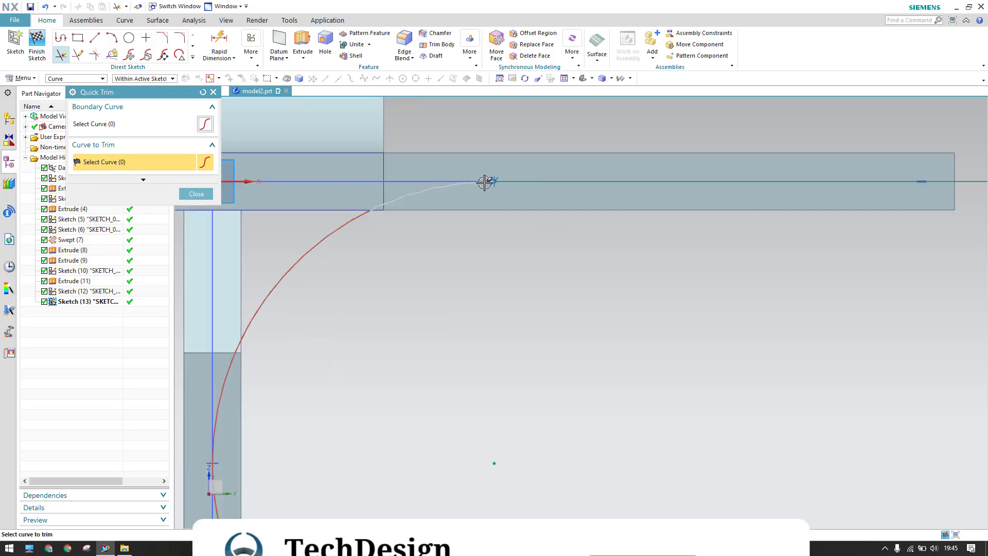
scroll(497, 204, "down", 4)
scroll(378, 412, "up", 4)
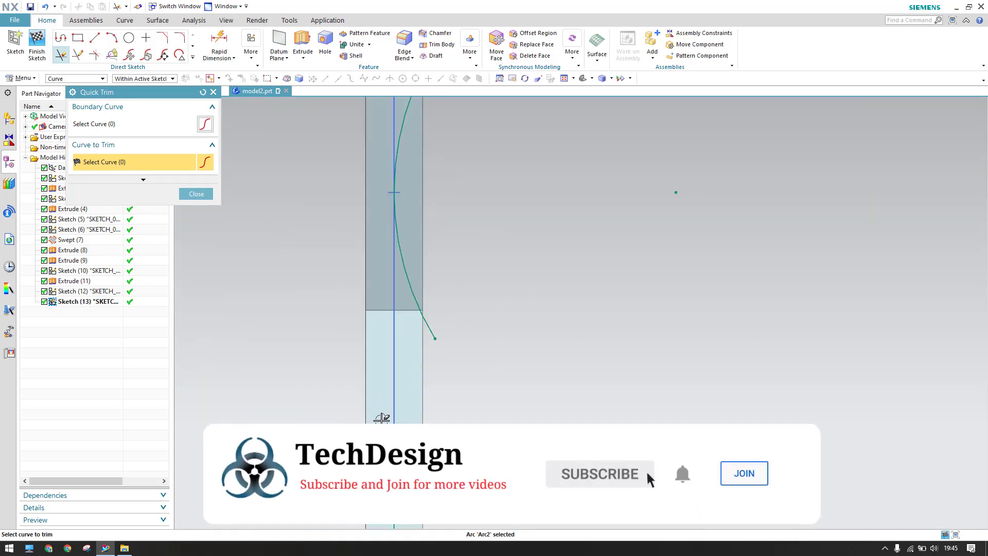
Step: Extend the vertical line up to its tangent point with the arc and trim off the arc's overhang below that point
key("Escape")
key("e")
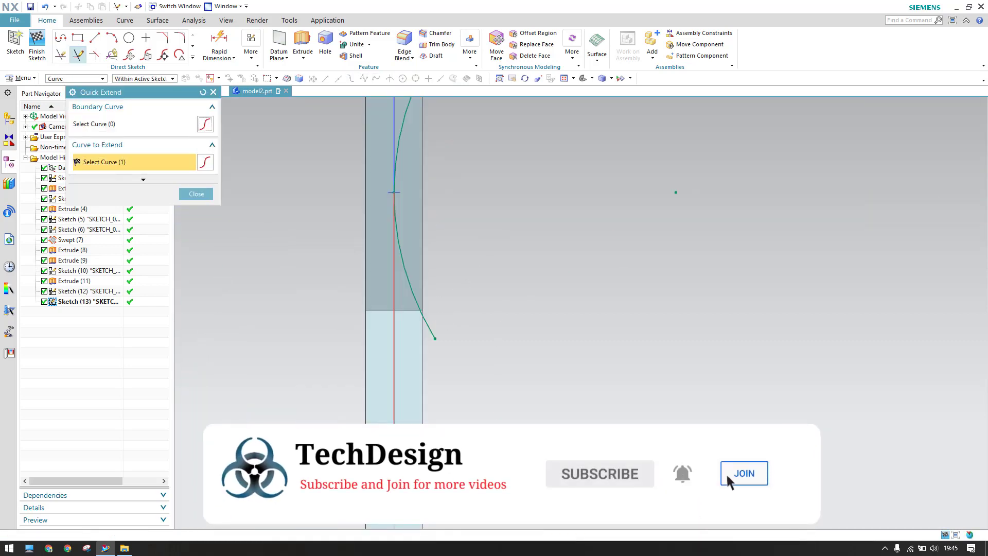
key("Escape")
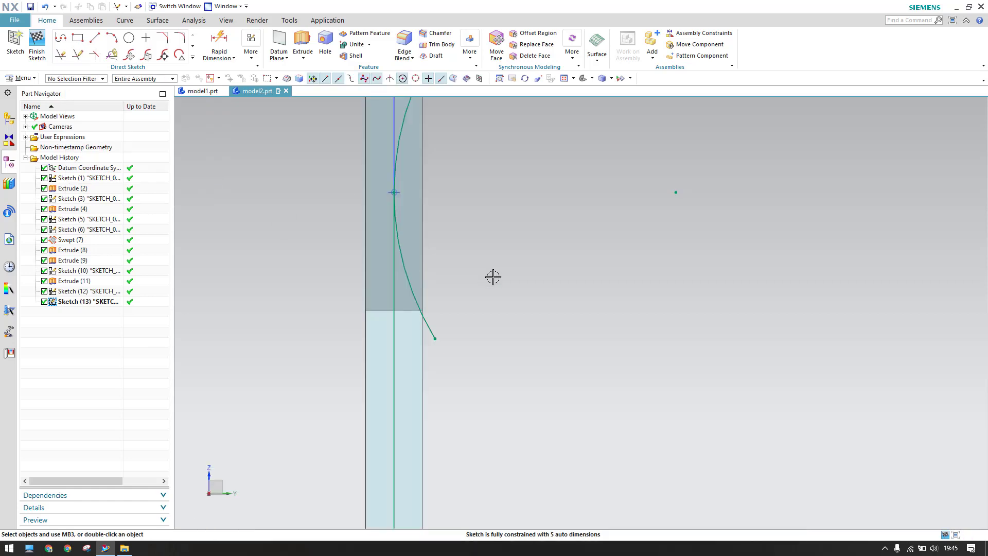
key("t")
left_click(428, 328)
key("Escape")
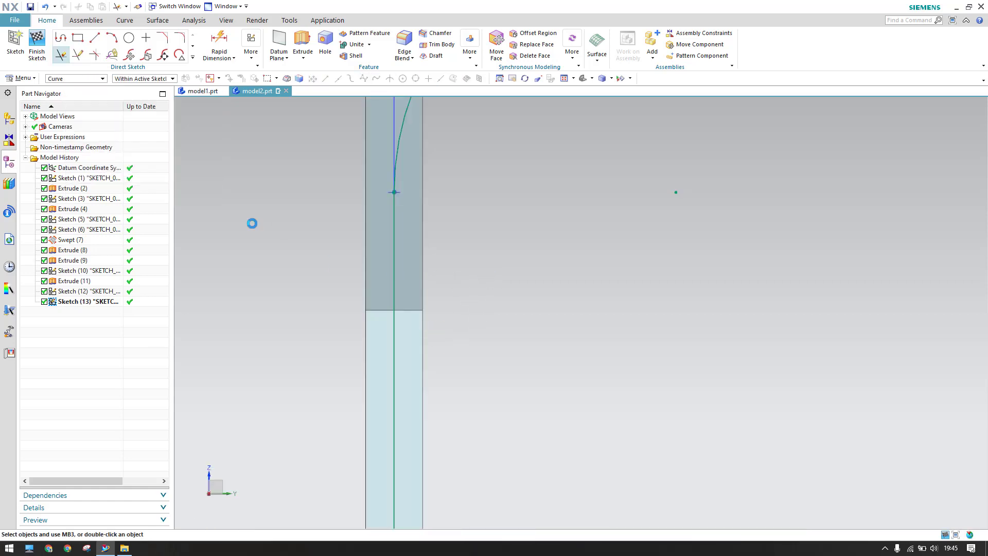
Step: Vertically align the joint of the arc and horizontal line with the corner of the horizontal plate's notch
scroll(359, 230, "down", 2)
middle_click_drag(367, 202, 526, 244)
scroll(470, 268, "up", 2)
scroll(470, 268, "down", 2)
middle_click_drag(552, 202, 551, 215)
scroll(551, 215, "up", 5)
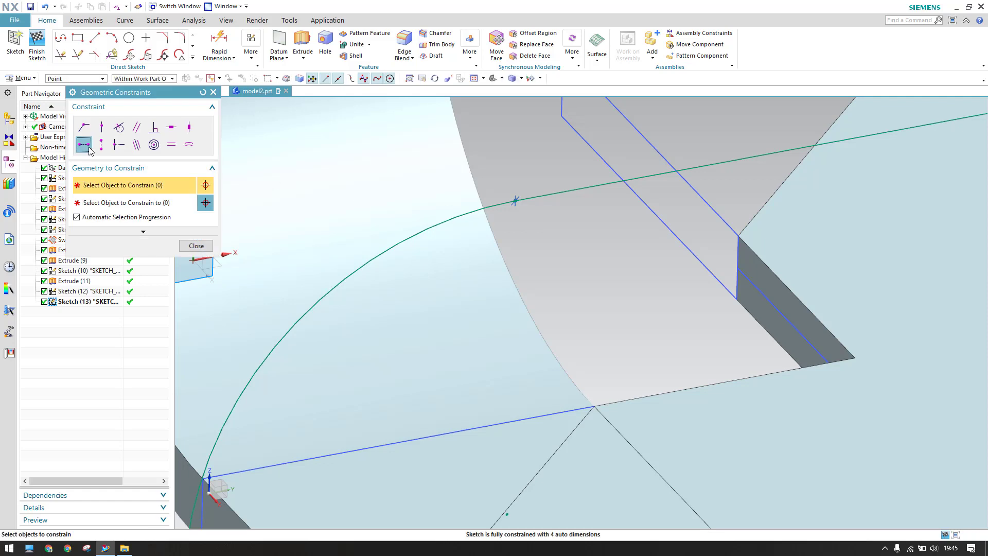
left_click(102, 148)
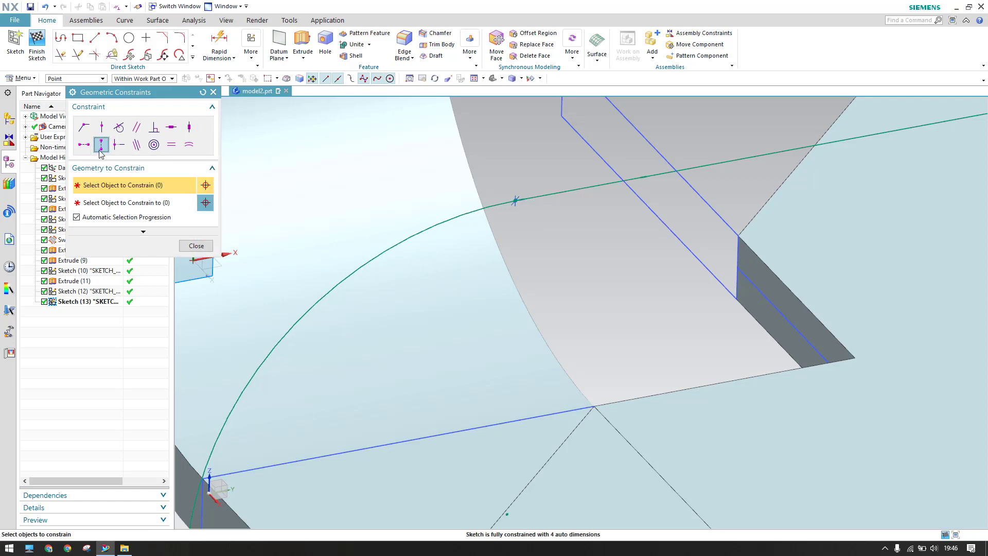
left_click(515, 201)
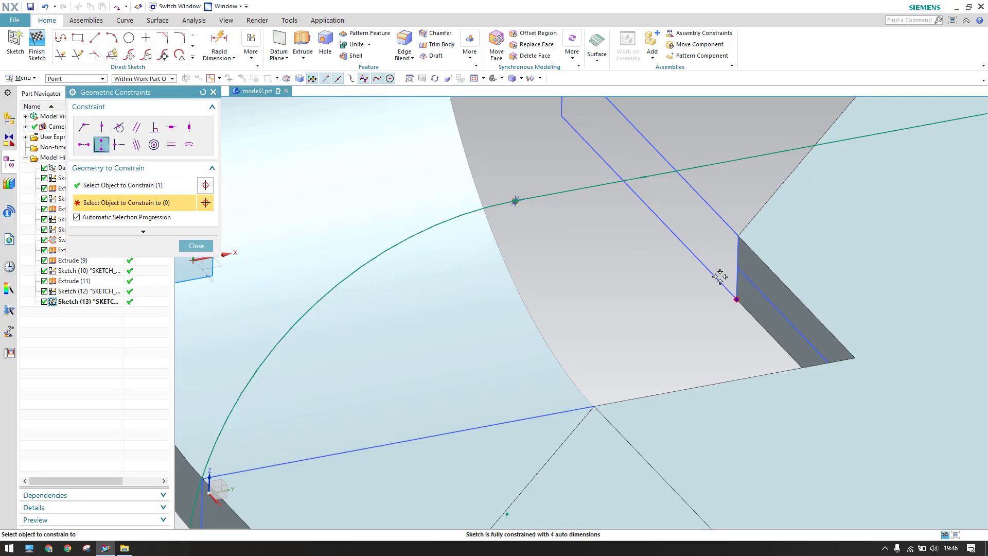
left_click(735, 267)
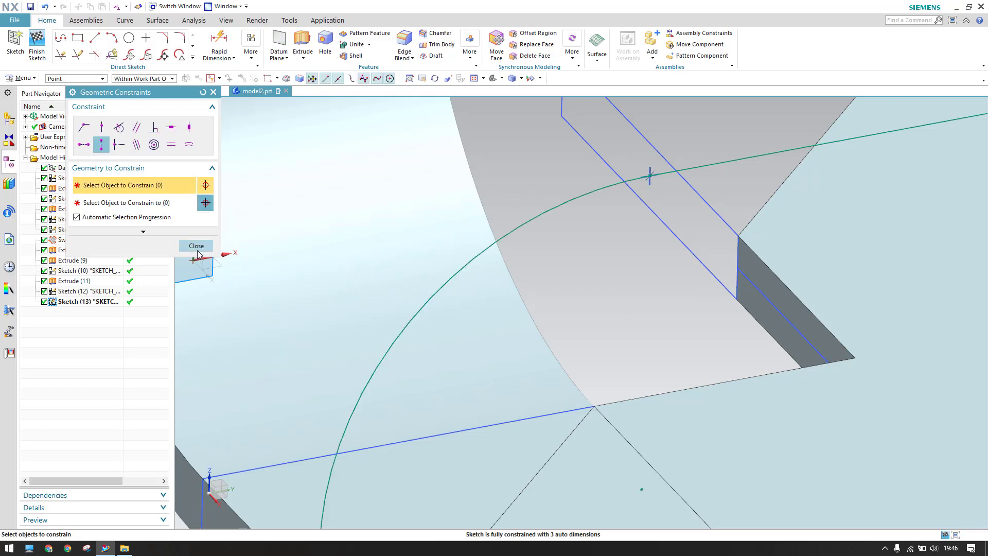
left_click(196, 246)
Step: Move the joint of the arc and vertical line closer to the vertical plate
mouse_move(623, 254)
middle_mouse_down()
mouse_move(635, 251)
mouse_move(609, 245)
mouse_move(713, 335)
middle_mouse_up()
key("F8")
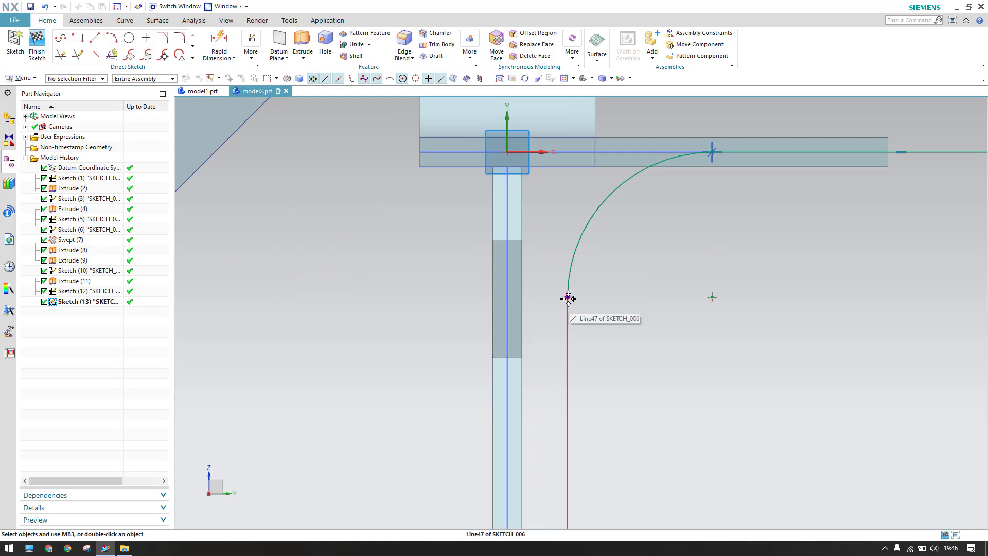
mouse_move(568, 298)
left_mouse_down()
mouse_move(520, 343)
mouse_move(539, 329)
left_mouse_up()
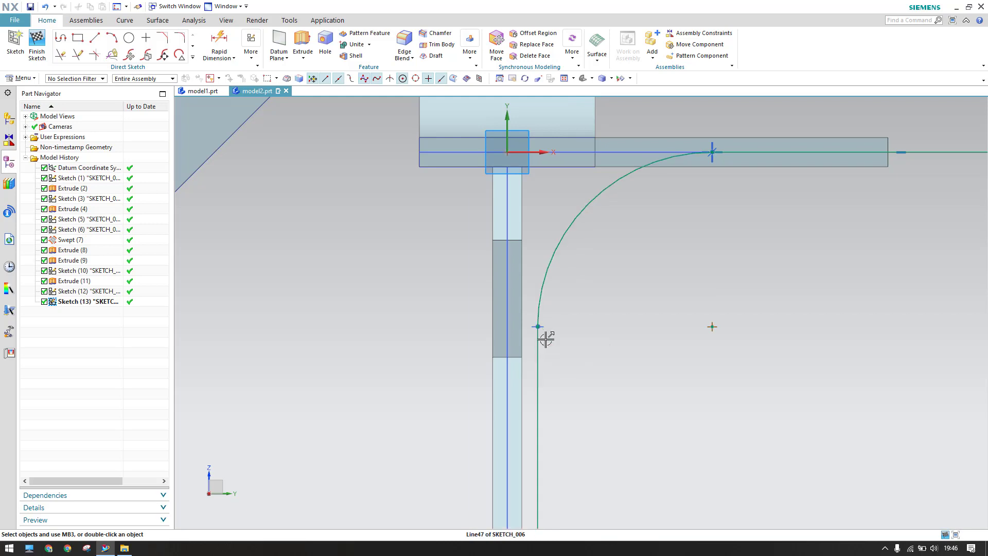
mouse_move(543, 336)
middle_mouse_down()
mouse_move(551, 344)
mouse_move(500, 349)
middle_mouse_up()
key("F8")
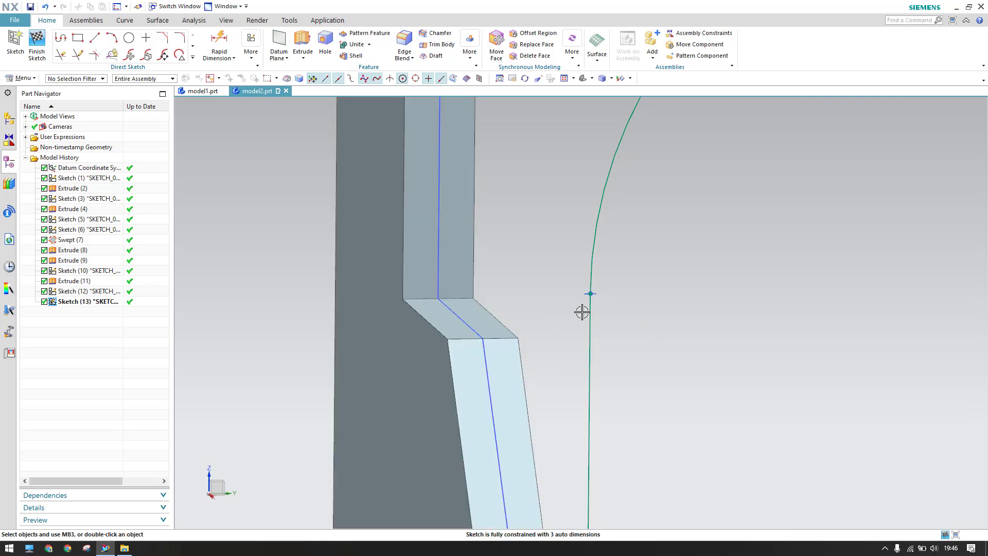
Step: Constrain the arc's lower end onto the lower plate's notch edge with Point on Curve, using the Entire Assembly selection scope, and finish the sketch
key("c")
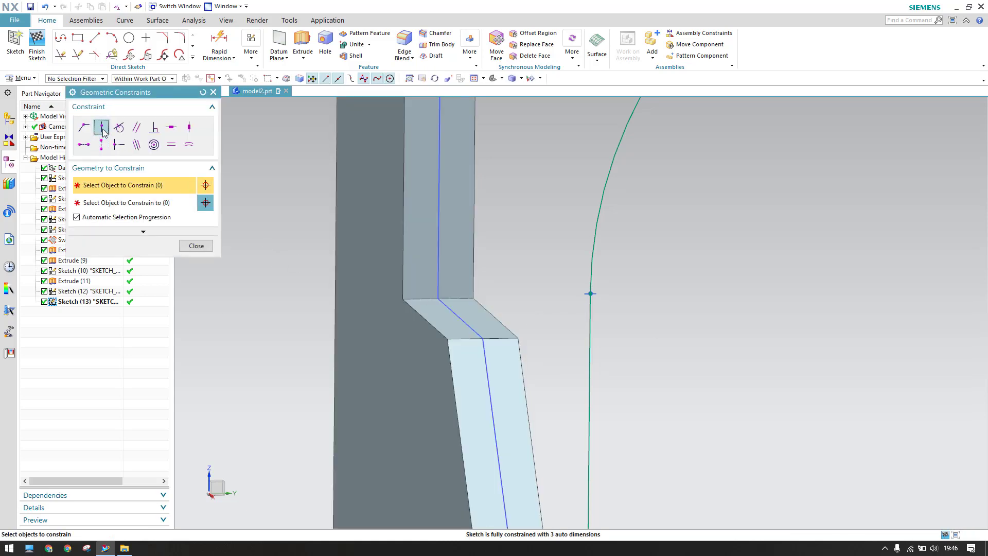
left_click(102, 129)
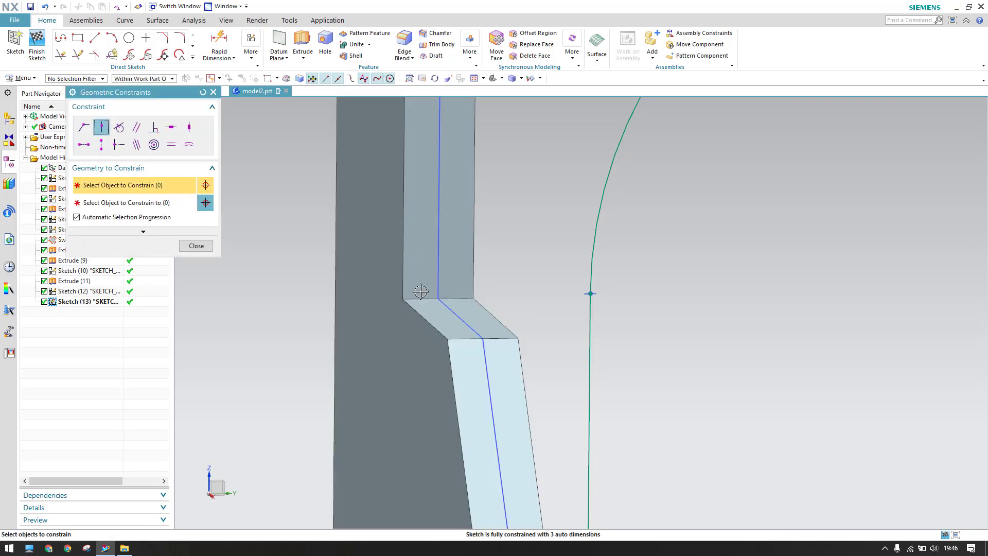
left_click(591, 293)
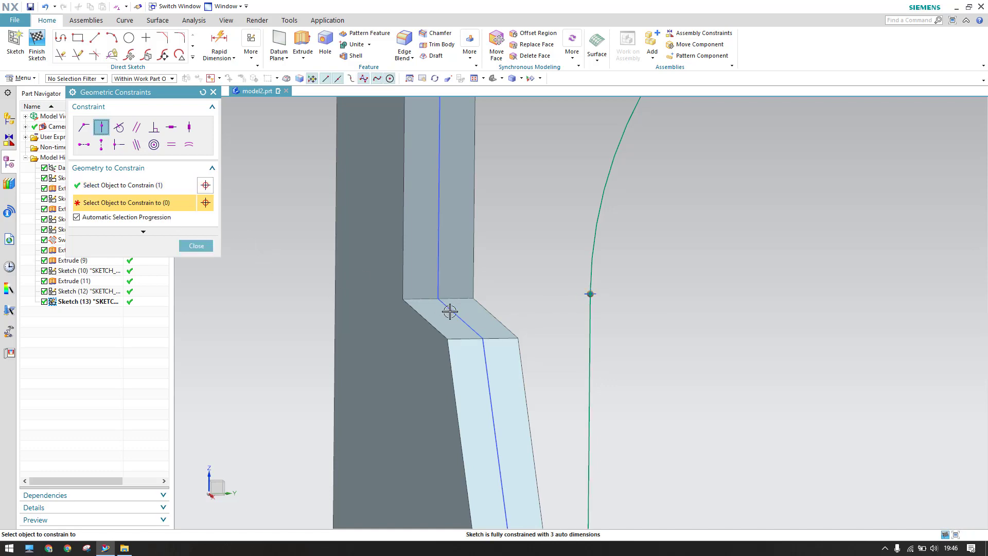
left_click(126, 79)
left_click(128, 88)
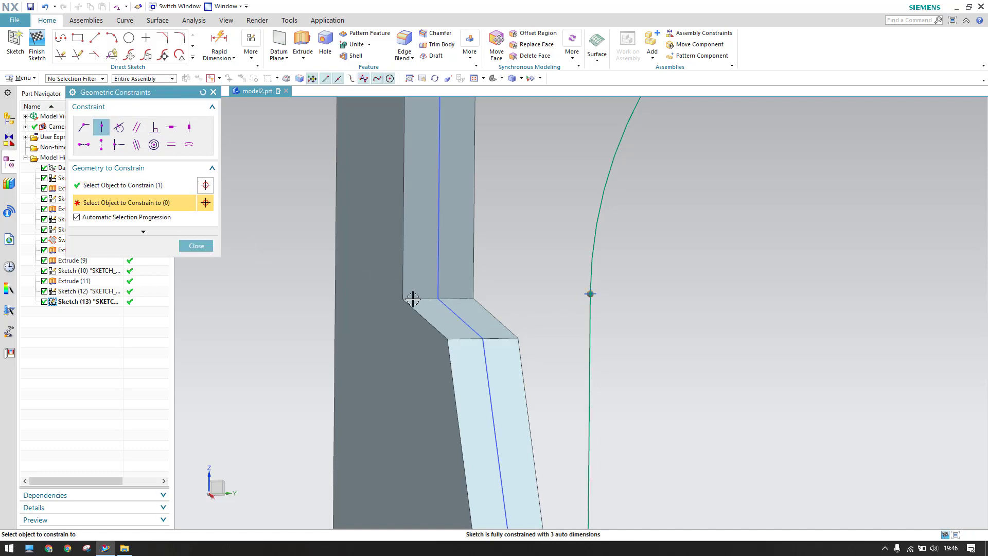
left_click(463, 340)
scroll(755, 328, "down", 2)
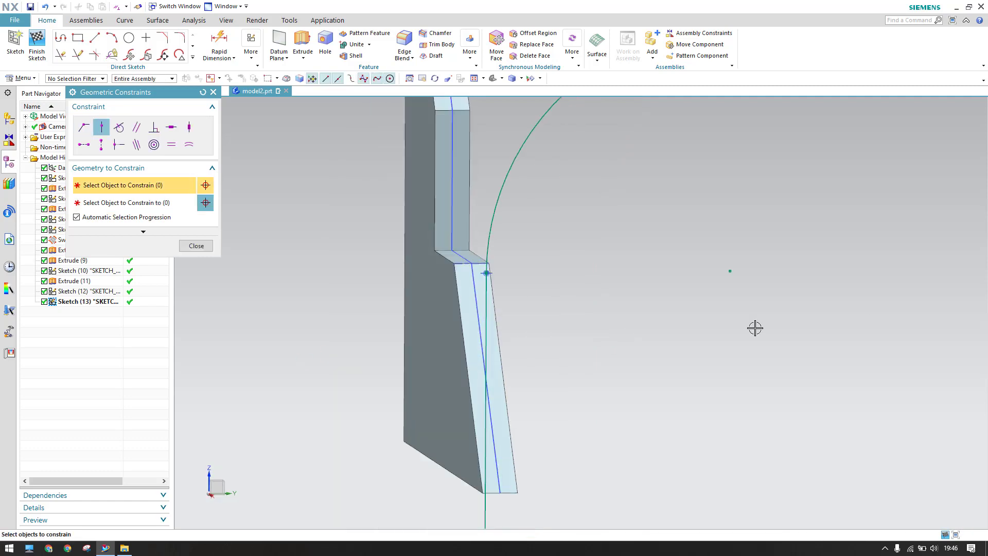
key("F8")
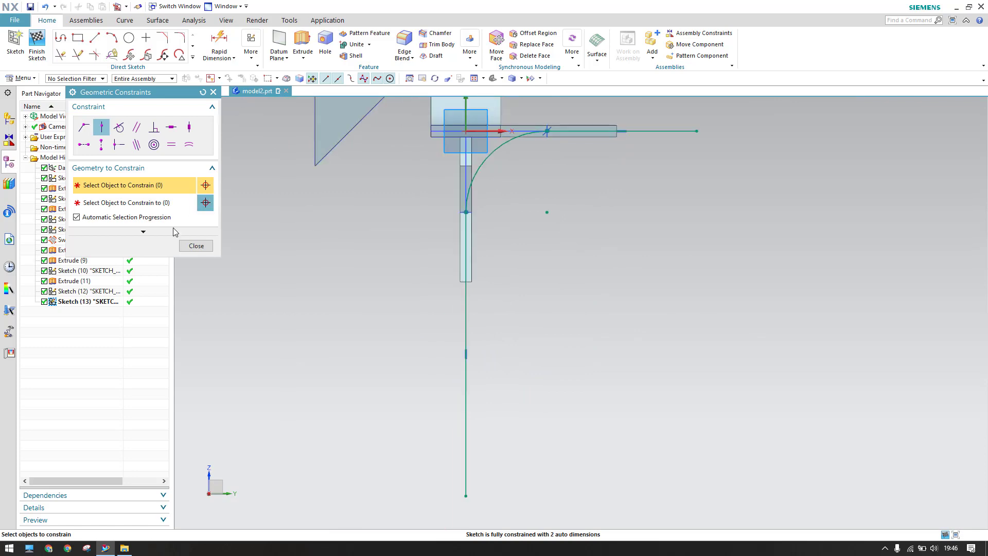
left_click(196, 246)
left_click(38, 51)
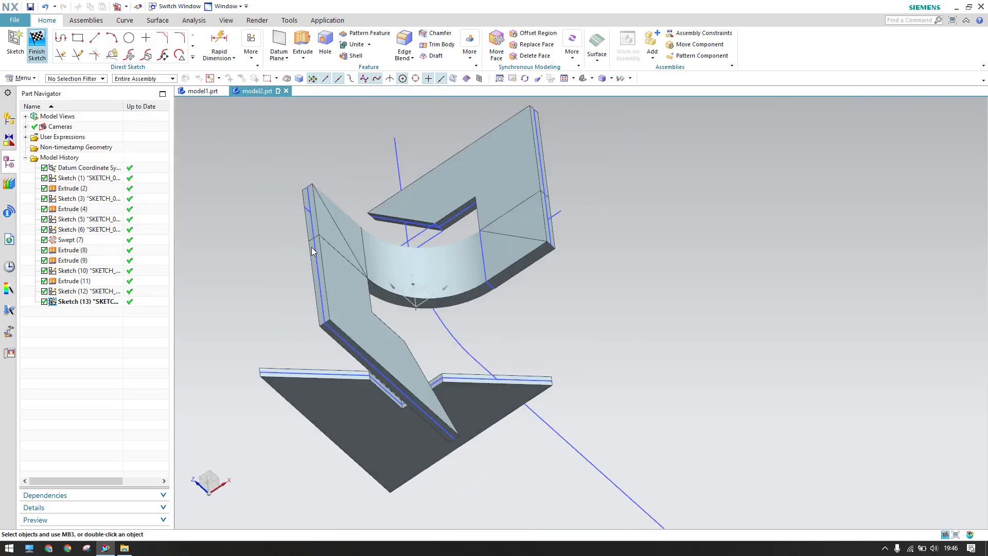
Step: Sweep the second strip's rectangular profile along only the arc of the guide sketch
mouse_move(311, 247)
middle_mouse_down()
mouse_move(437, 276)
mouse_move(410, 278)
middle_mouse_up()
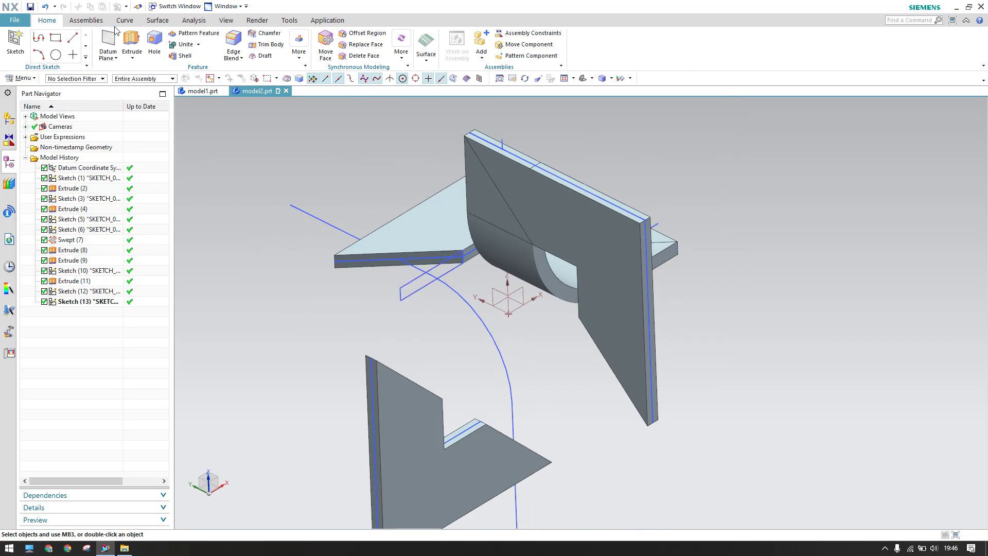
left_click(154, 20)
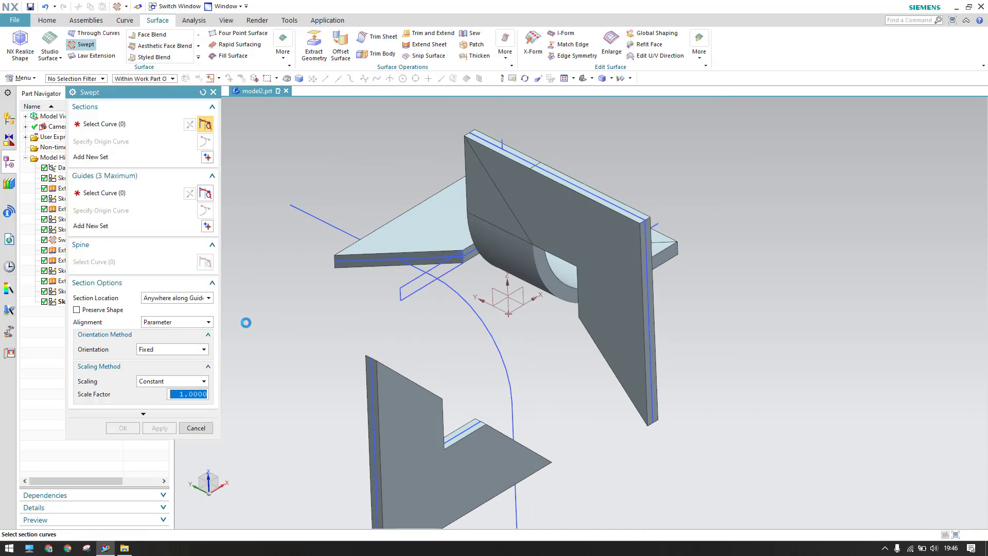
scroll(395, 293, "up", 3)
left_click(415, 286)
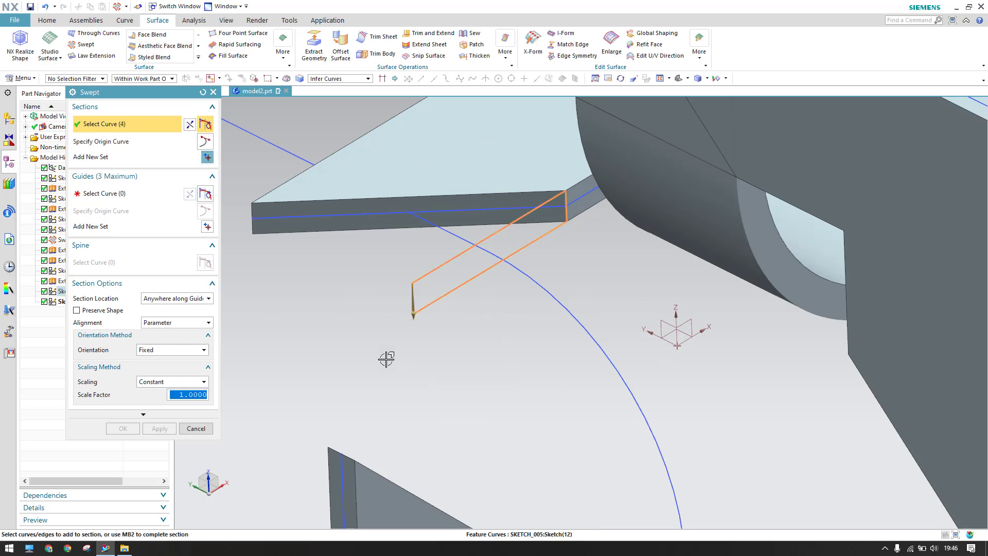
middle_click(407, 357)
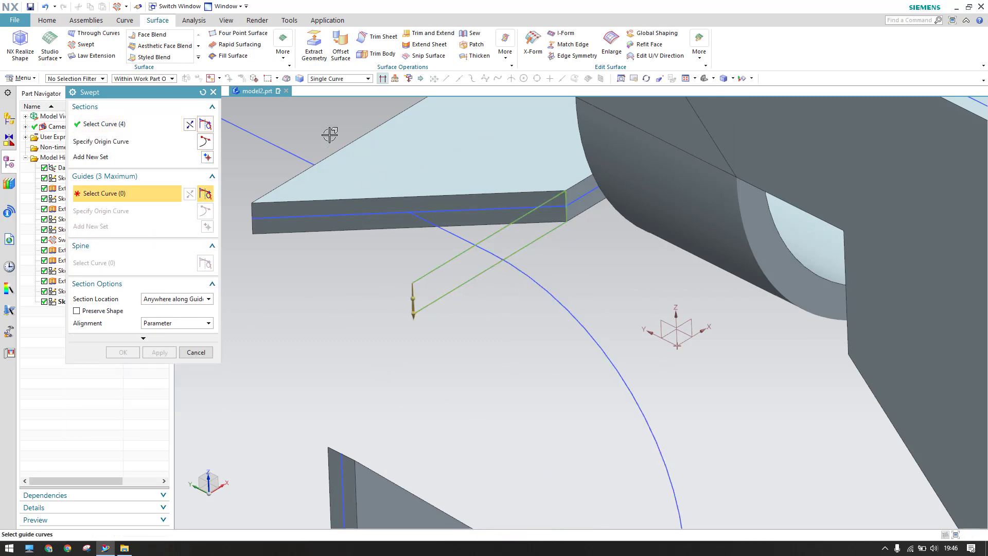
left_click(597, 340)
scroll(565, 379, "down", 2)
scroll(565, 379, "down", 2)
scroll(562, 434, "up", 3)
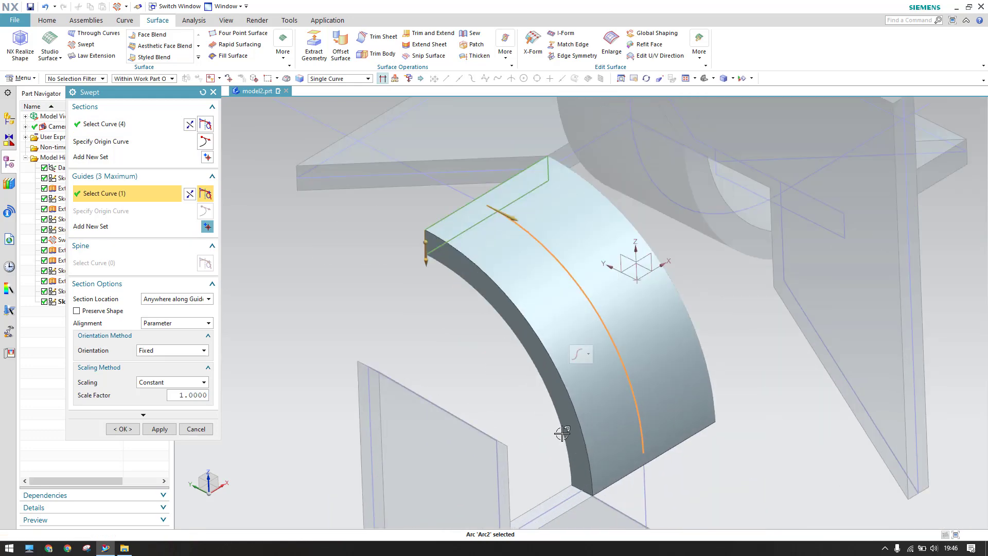
left_click(122, 429)
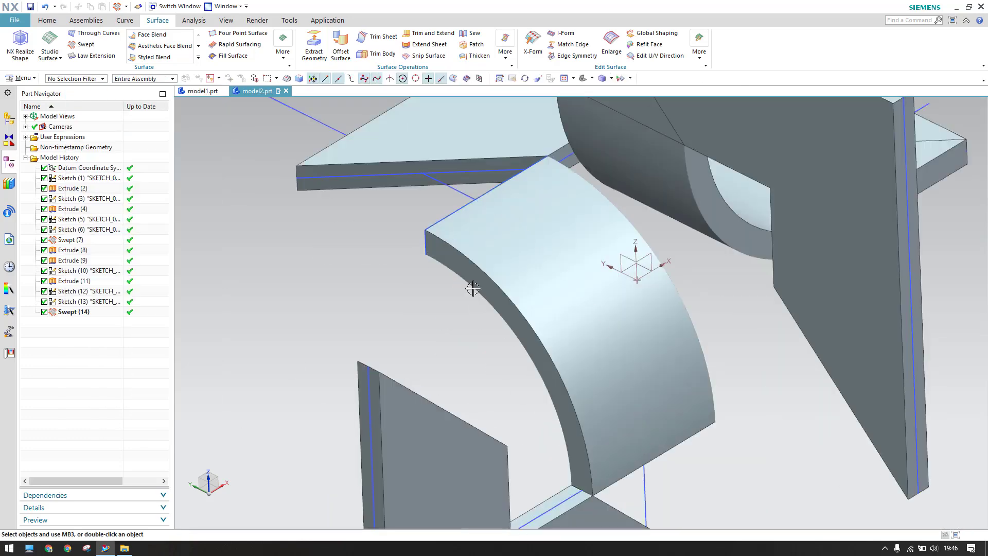
Step: Extrude the rectangular profile 30 mm from the swept strip's upper end, reversed into the adjoining horizontal plate, with no Boolean
left_click(46, 20)
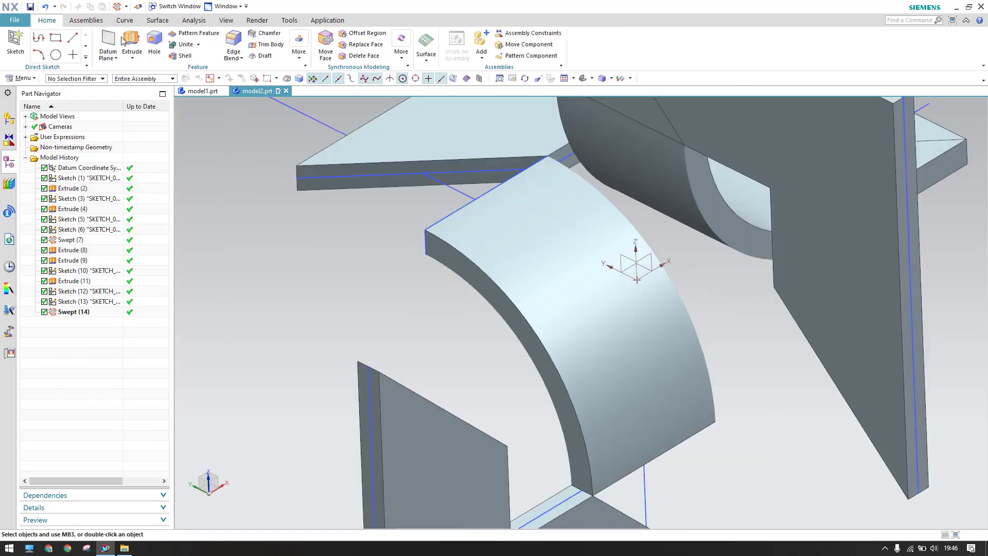
left_click(132, 44)
middle_click_drag(378, 207, 430, 221)
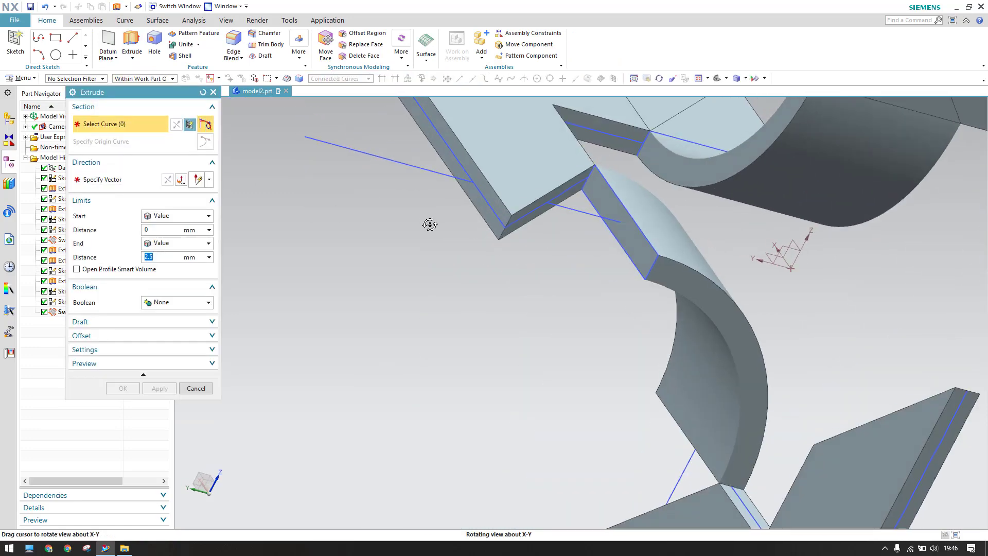
left_click(629, 219)
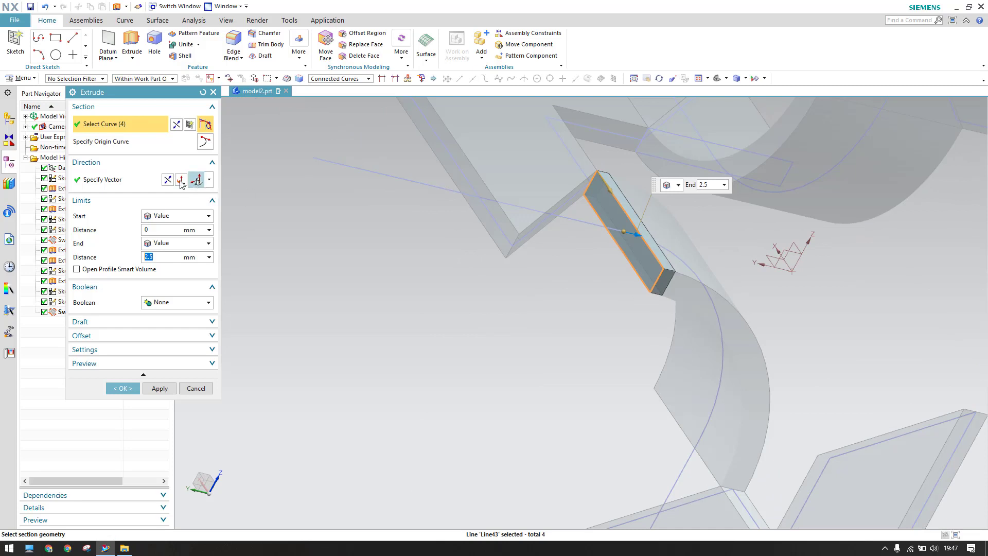
left_click(180, 216)
left_click(172, 228)
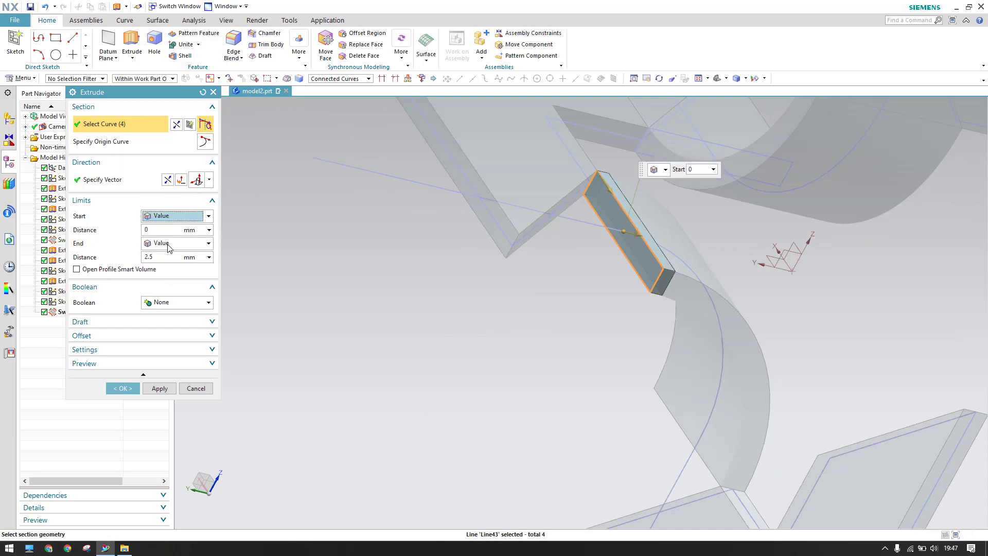
type("30")
key("Return")
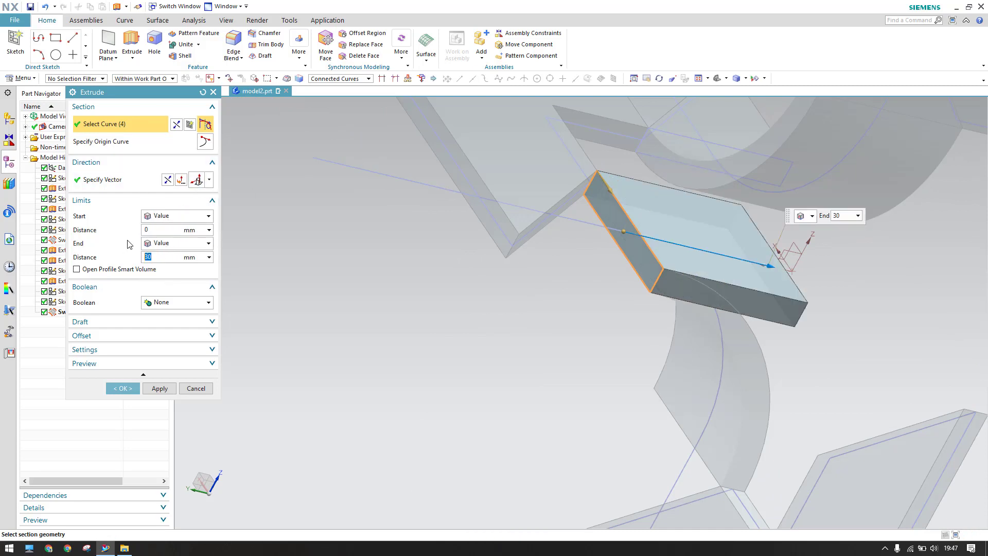
left_click(167, 180)
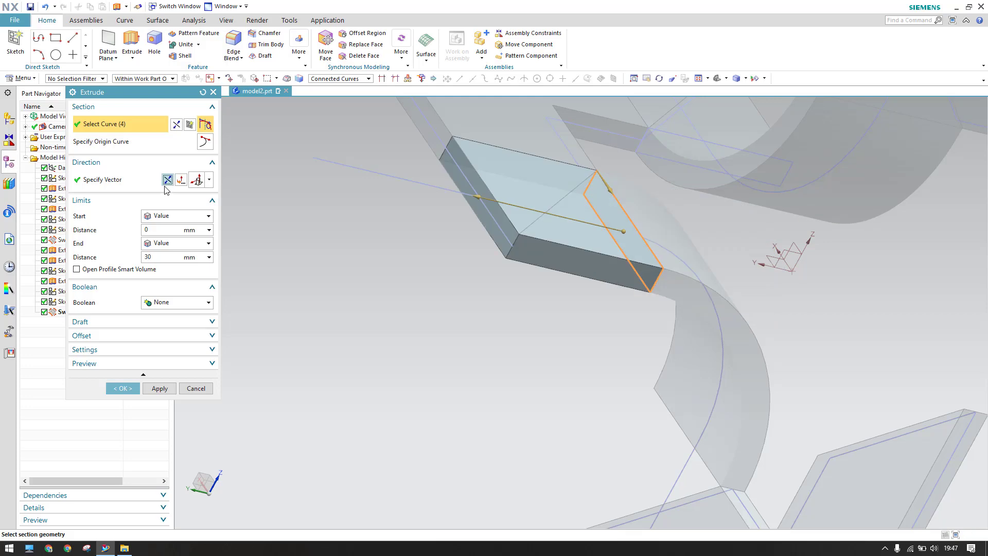
left_click(123, 388)
Step: Extrude the rectangular profile at the second strip's remaining end 30 mm into its adjoining plate, with no Boolean
middle_click_drag(444, 267, 367, 198)
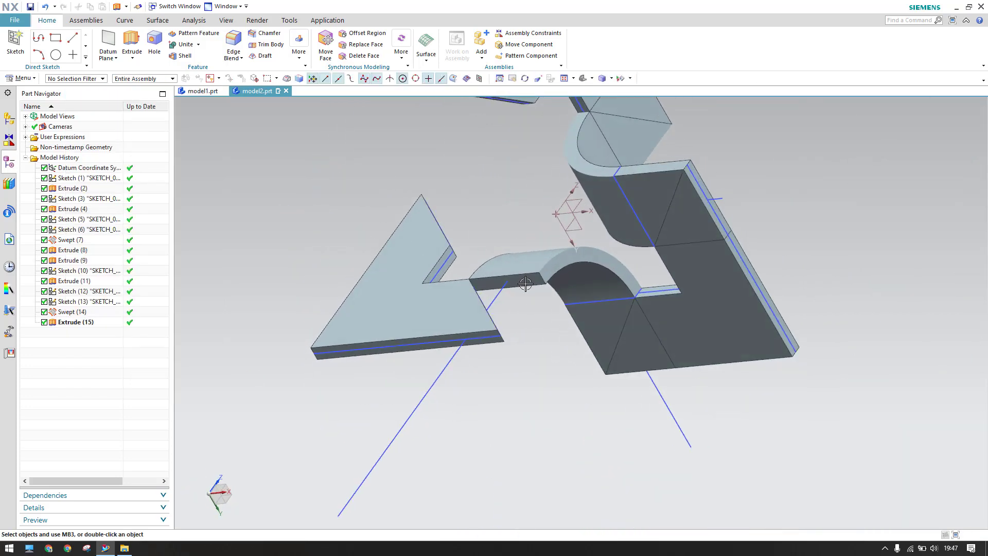
scroll(525, 284, "down", 3)
key("x")
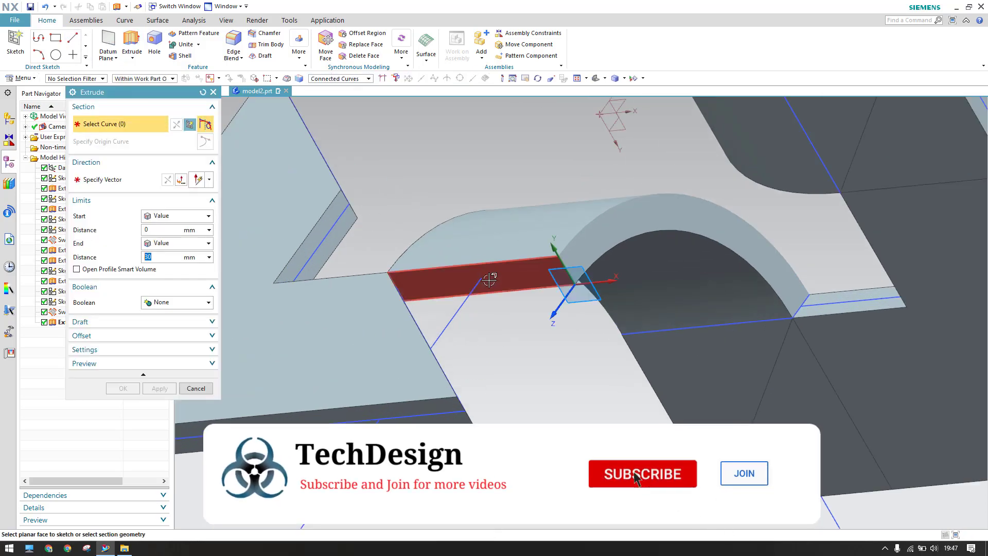
scroll(489, 279, "down", 2)
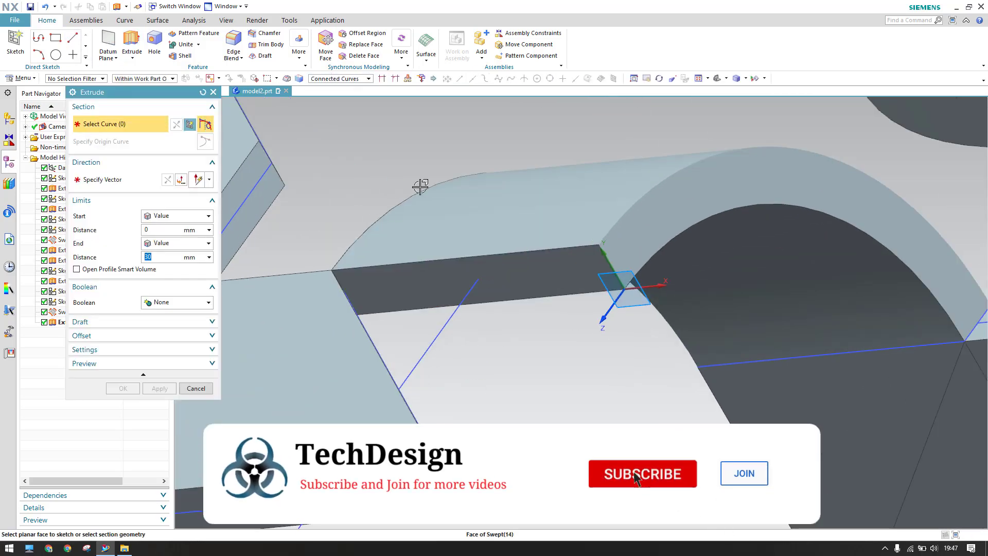
left_click(492, 253)
left_click(556, 295)
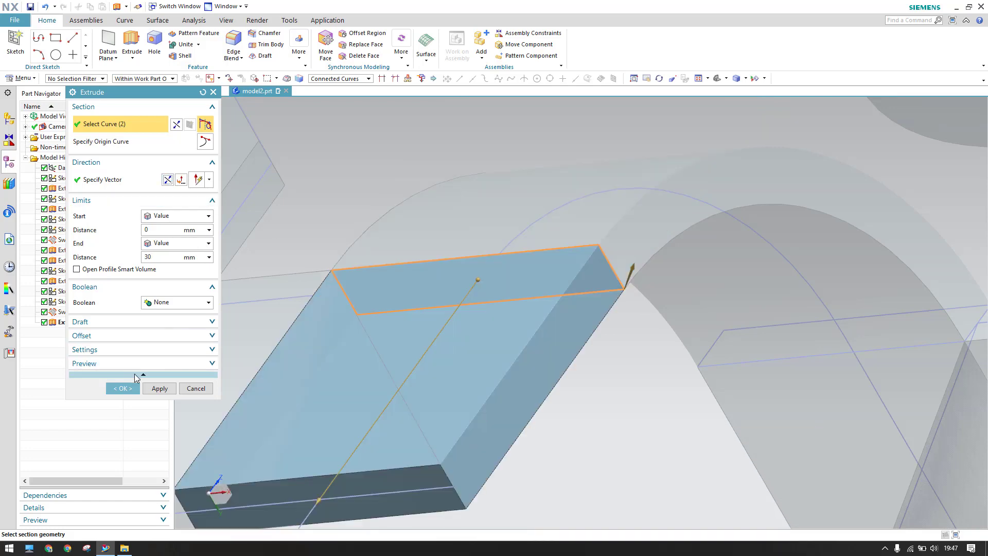
left_click(128, 388)
scroll(495, 276, "down", 5)
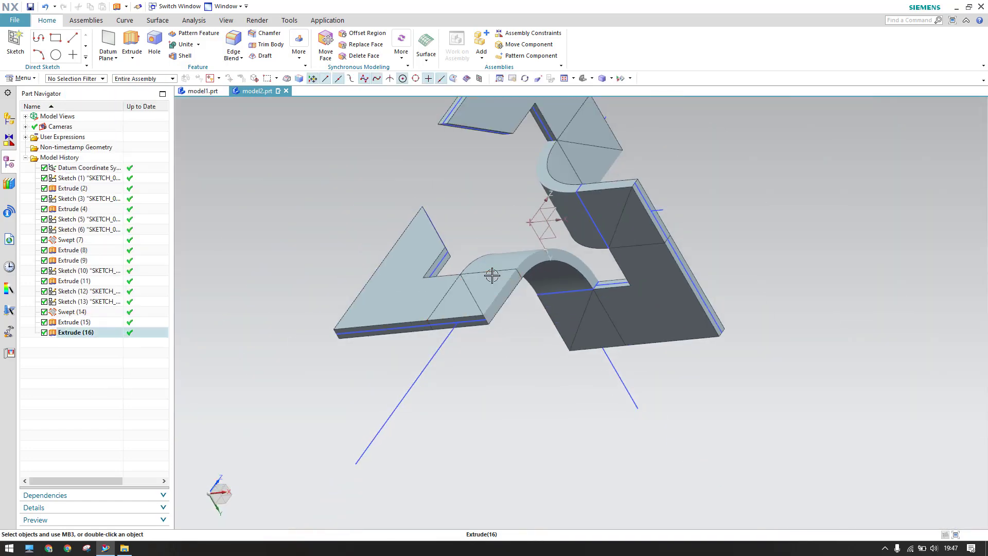
Step: Start a new sketch on the XY plane of the datum coordinate system for the third strip's guide curve
middle_click_drag(495, 275, 527, 273)
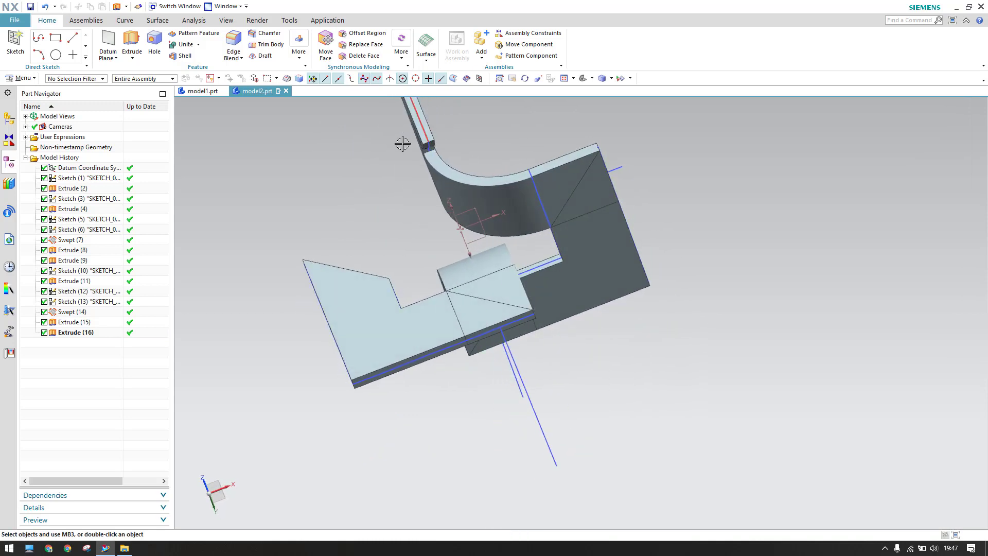
middle_click_drag(401, 232, 357, 205)
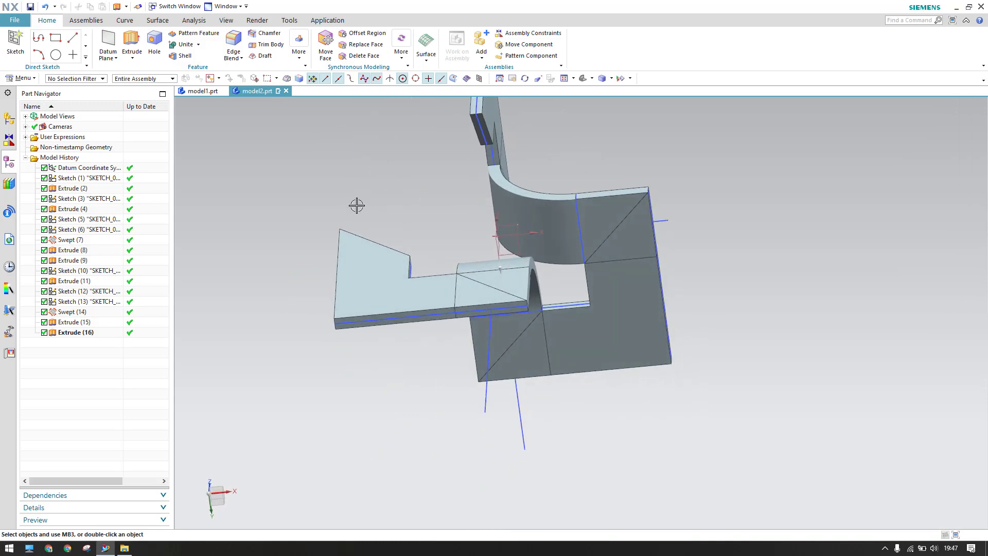
left_click(13, 44)
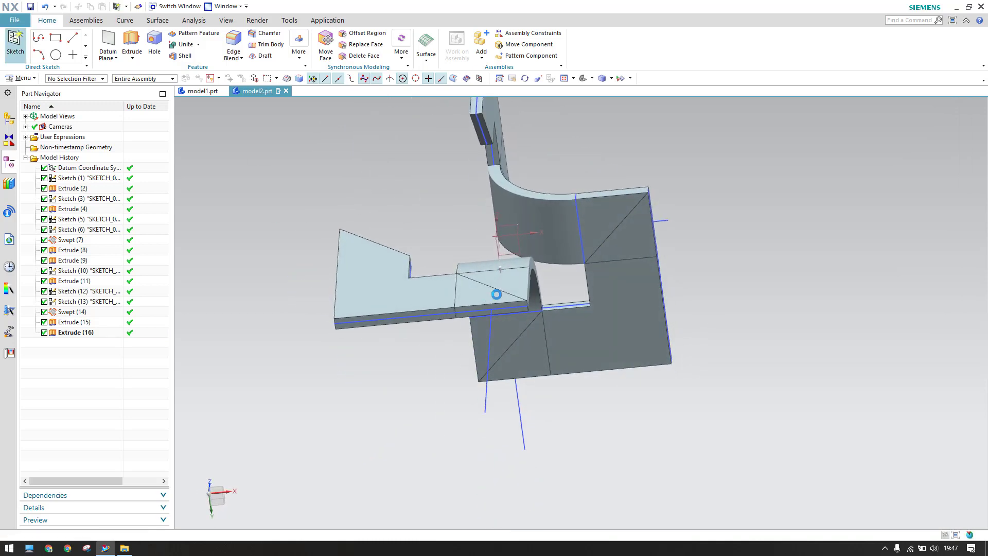
left_click(511, 255)
middle_click(335, 280)
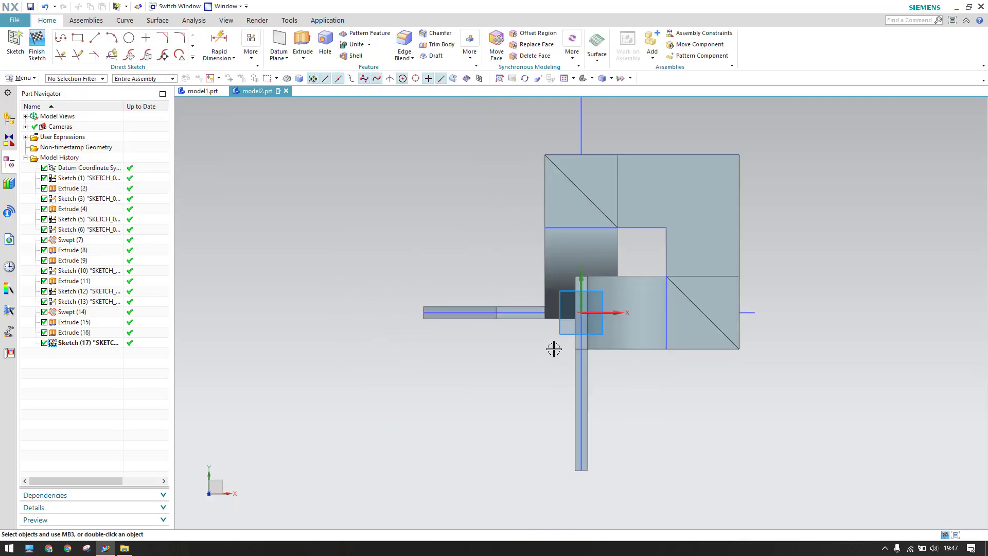
Step: Draw a horizontal line about 96 mm long below the horizontal plate and a separate vertical line below the vertical plate
mouse_move(554, 349)
middle_mouse_down()
mouse_move(584, 368)
mouse_move(527, 287)
middle_mouse_up()
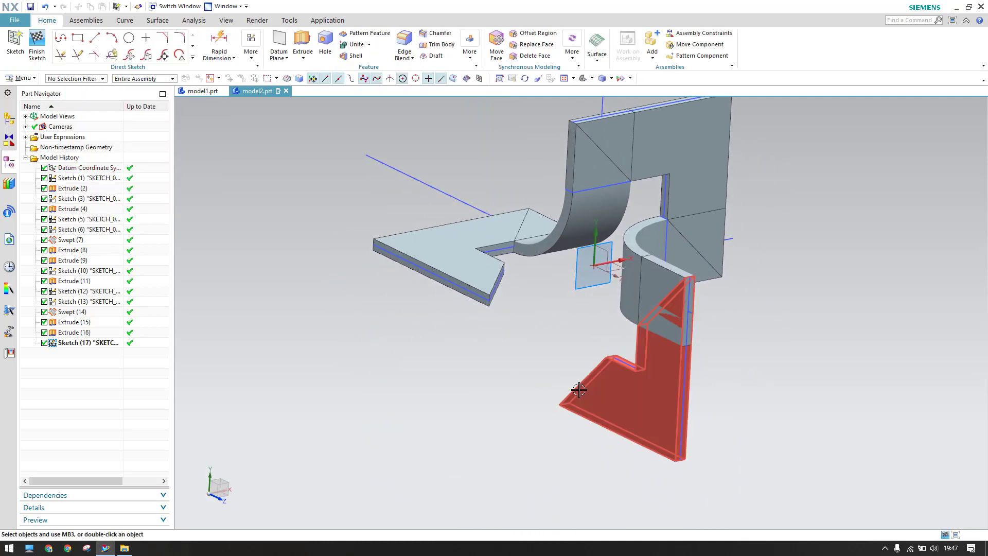
left_click(95, 38)
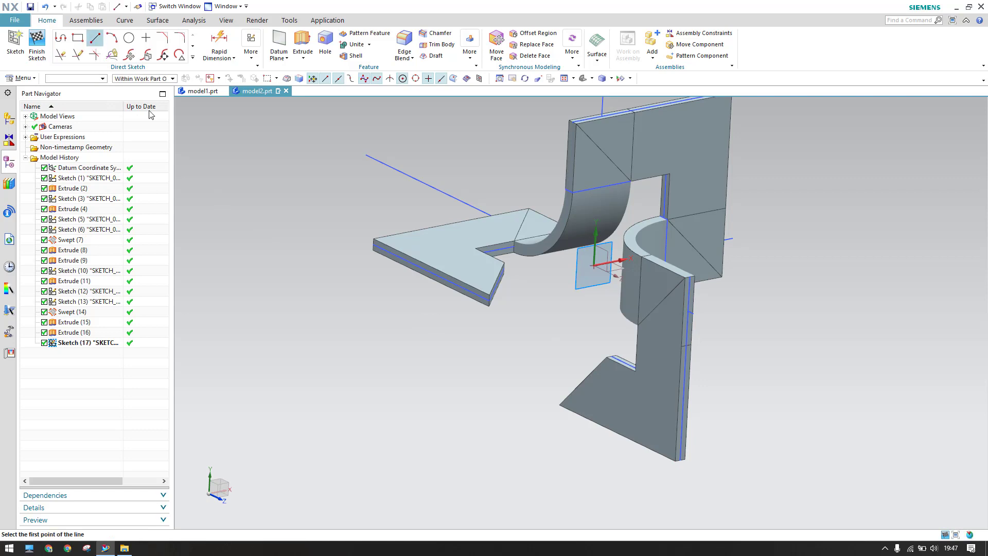
left_click(510, 310)
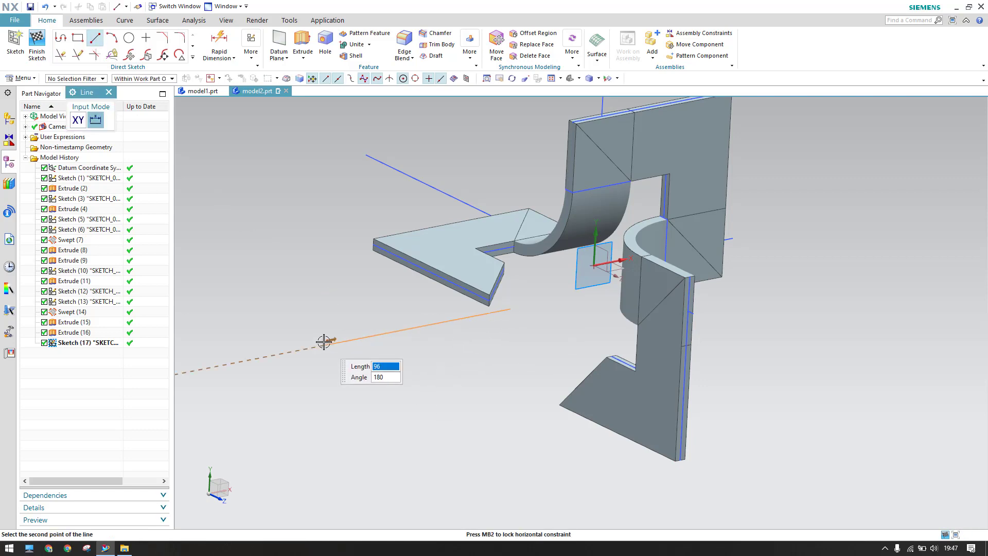
left_click(324, 346)
scroll(566, 309, "down", 5)
scroll(588, 394, "up", 4)
scroll(588, 394, "up", 1)
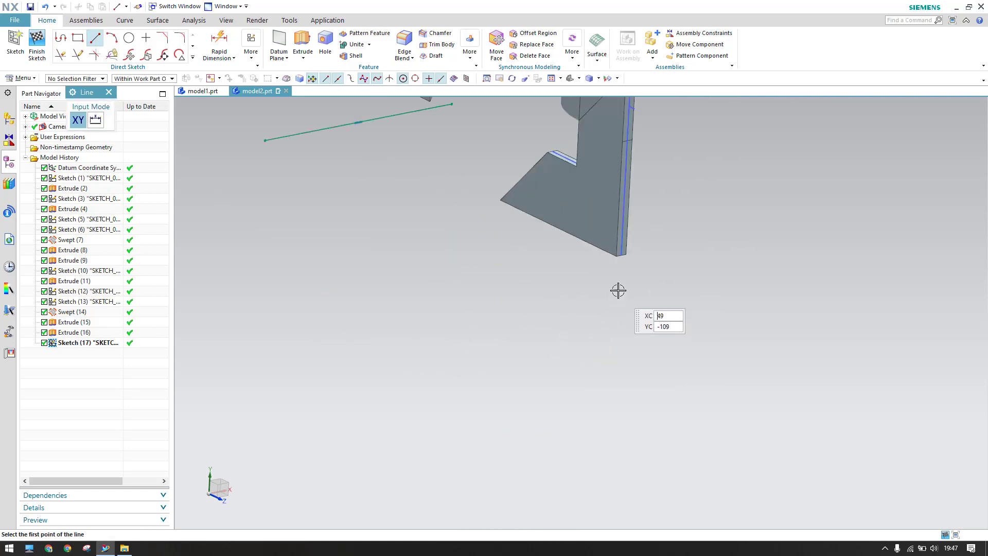
left_click(618, 290)
left_click(612, 418)
scroll(605, 430, "down", 2)
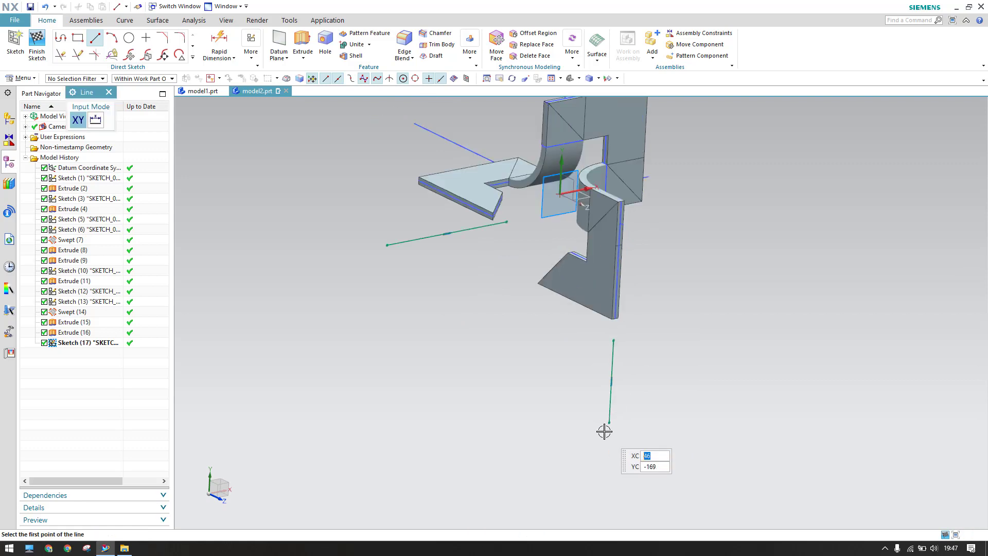
Step: Draw a center-and-endpoints arc from the horizontal line's inner end curving down toward the vertical line, and view the sketch plane straight on
left_click(112, 38)
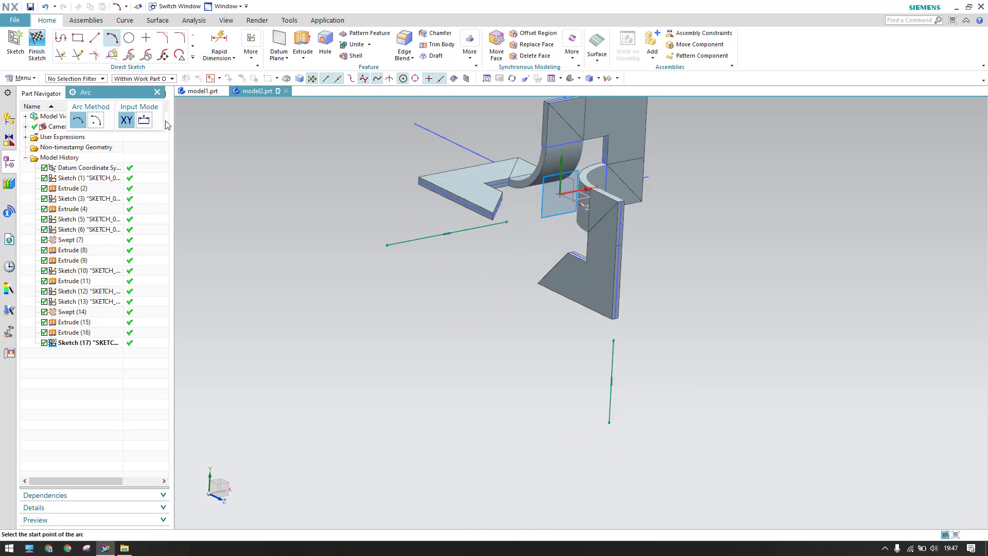
left_click(96, 121)
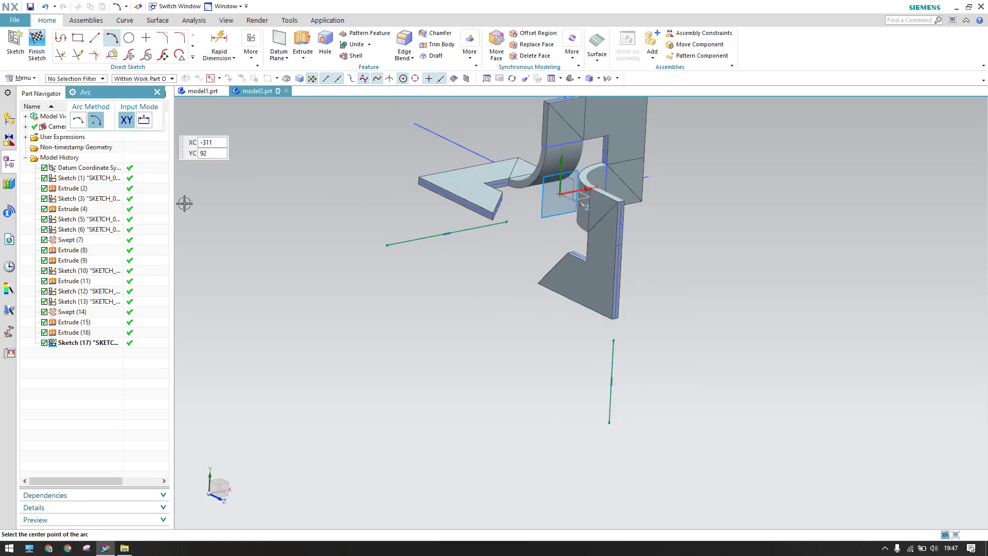
left_click(503, 311)
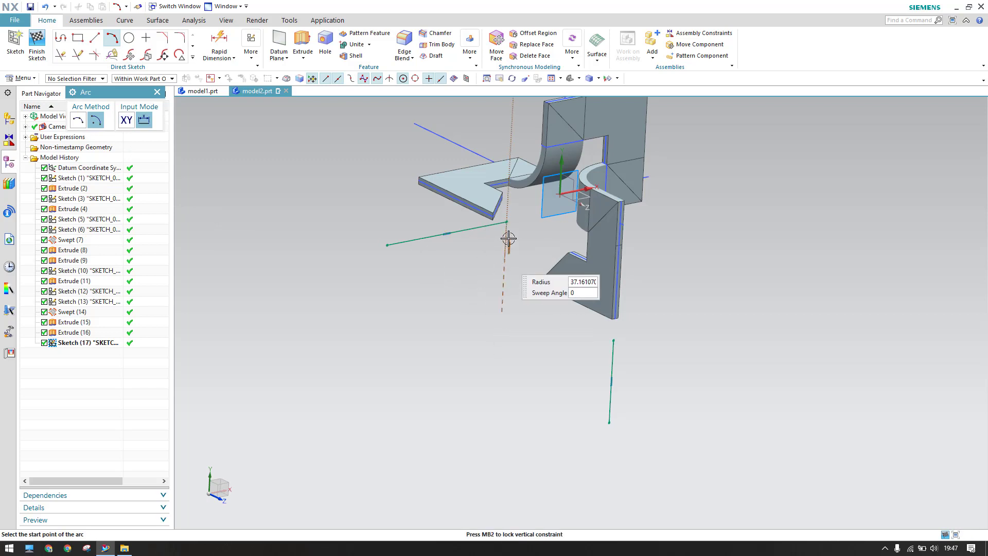
left_click(507, 222)
left_click(583, 319)
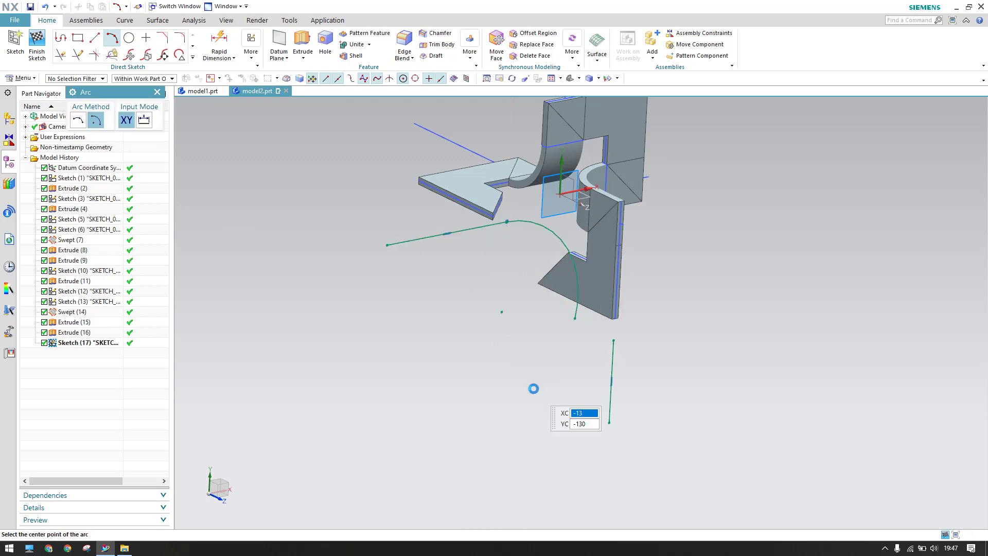
key("Escape")
key("F8")
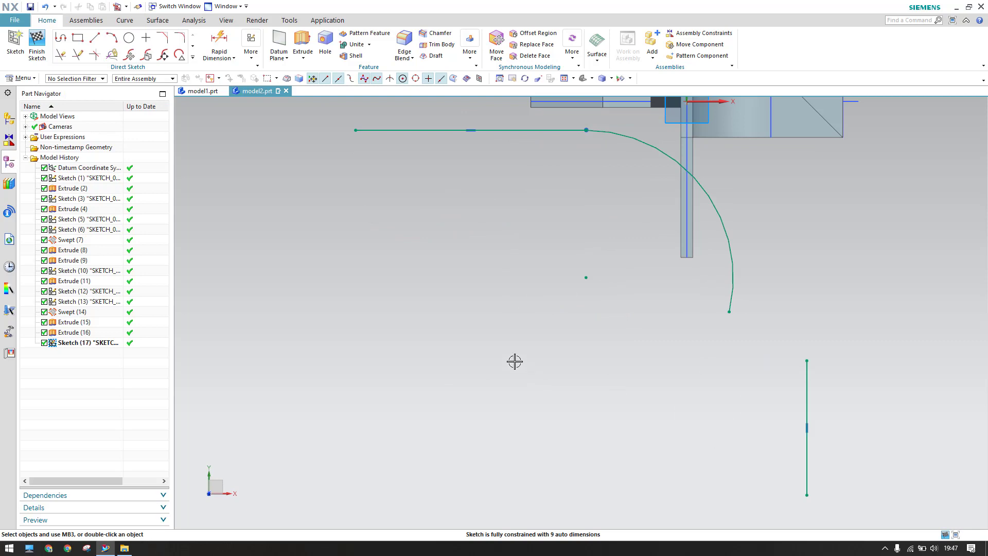
Step: Align the horizontal line's outer end with the sketch origin using a Horizontal Alignment constraint
scroll(509, 346, "up", 2)
scroll(509, 346, "down", 2)
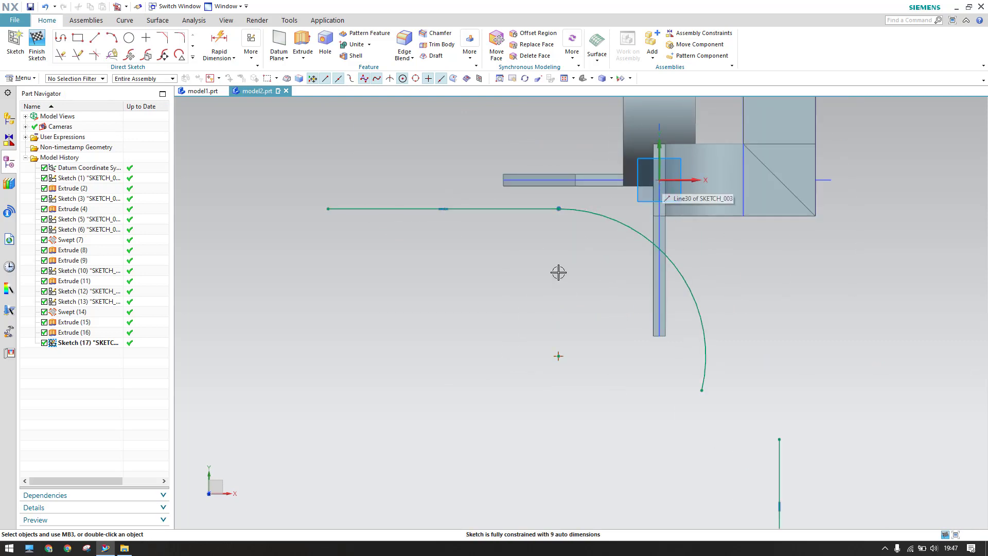
key("c")
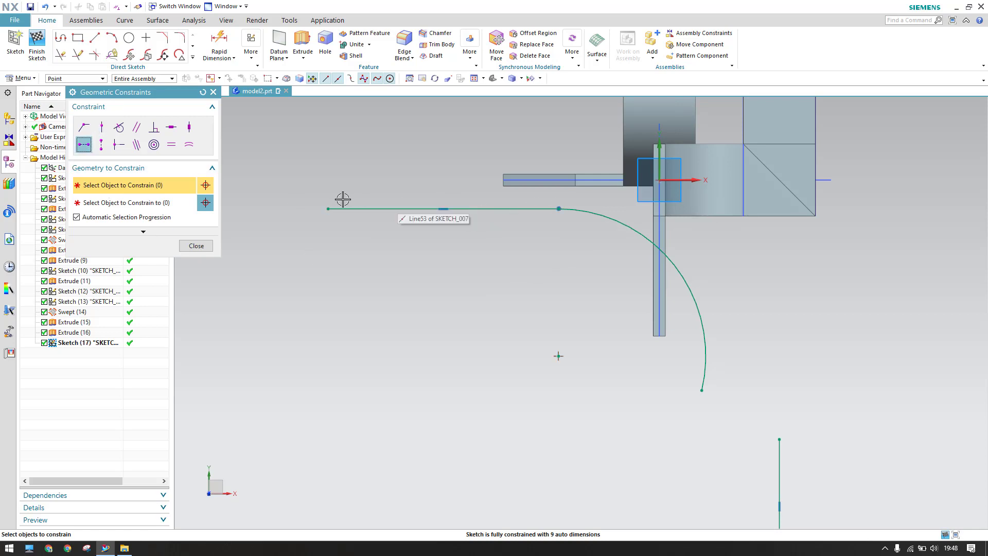
left_click(328, 208)
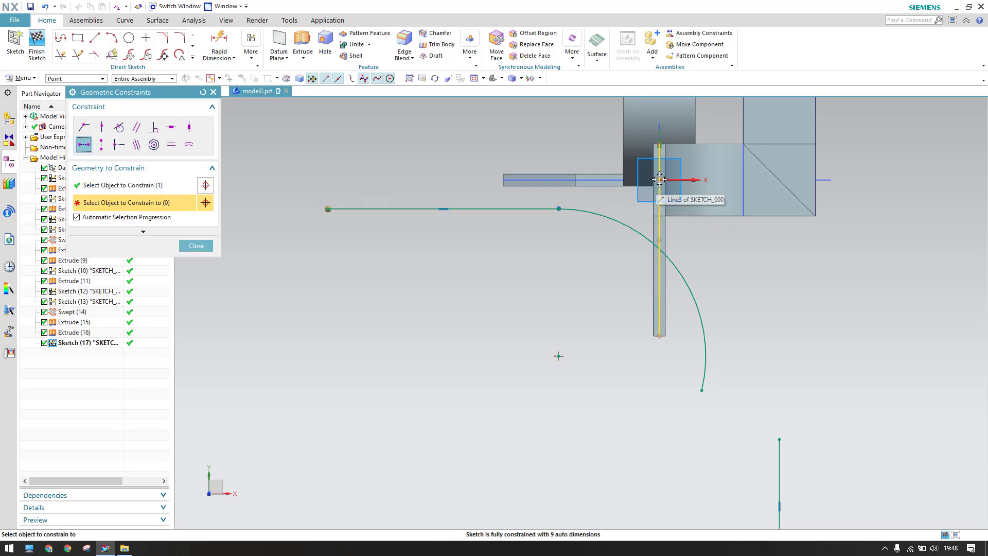
right_click(660, 179)
left_click(695, 199)
left_click(700, 255)
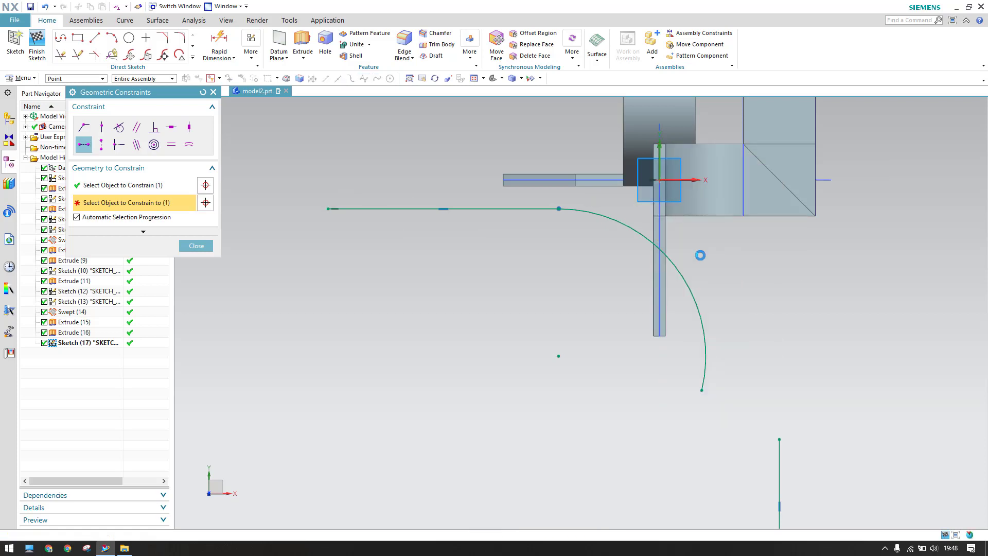
Step: Try a Horizontal Alignment constraint between the vertical line's upper end and the sketch origin
left_click(779, 439)
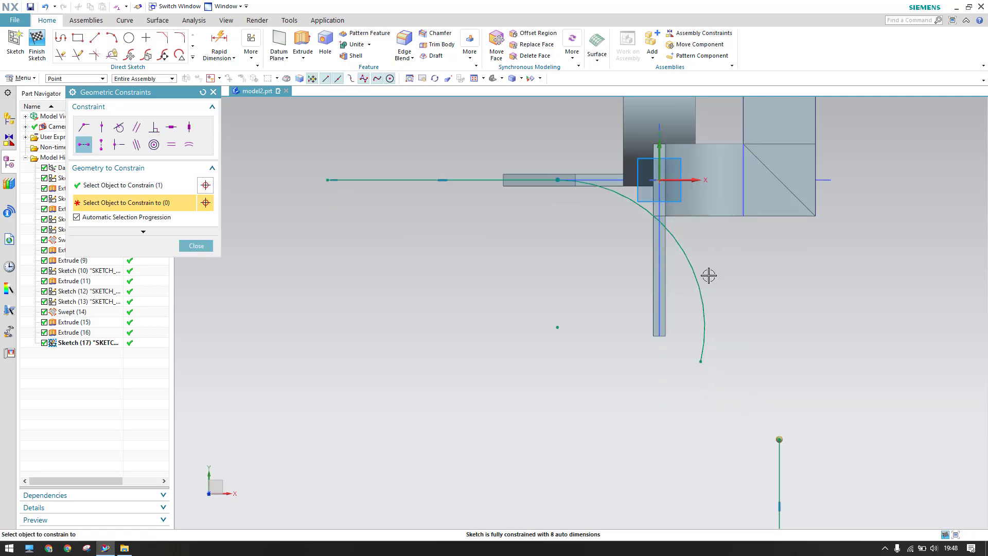
right_click(659, 179)
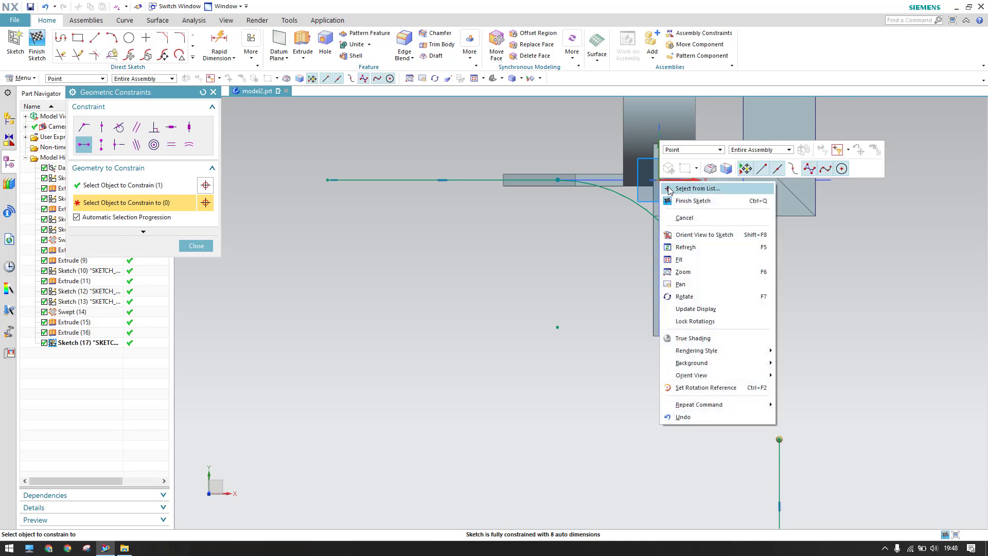
left_click(696, 189)
left_click(721, 255)
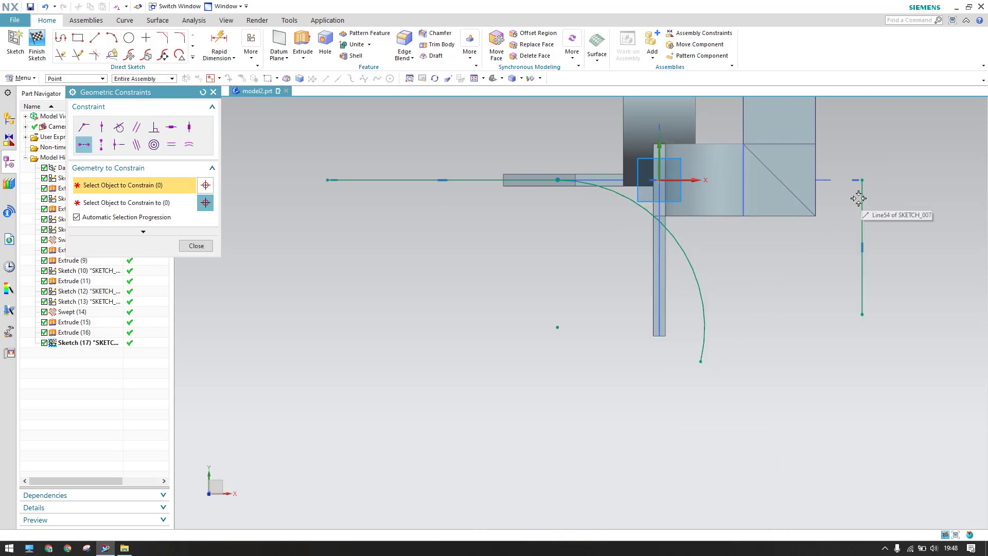
key("ctrl+z")
Step: Align the vertical line's upper end with the sketch origin using a Vertical Alignment constraint
left_click(102, 147)
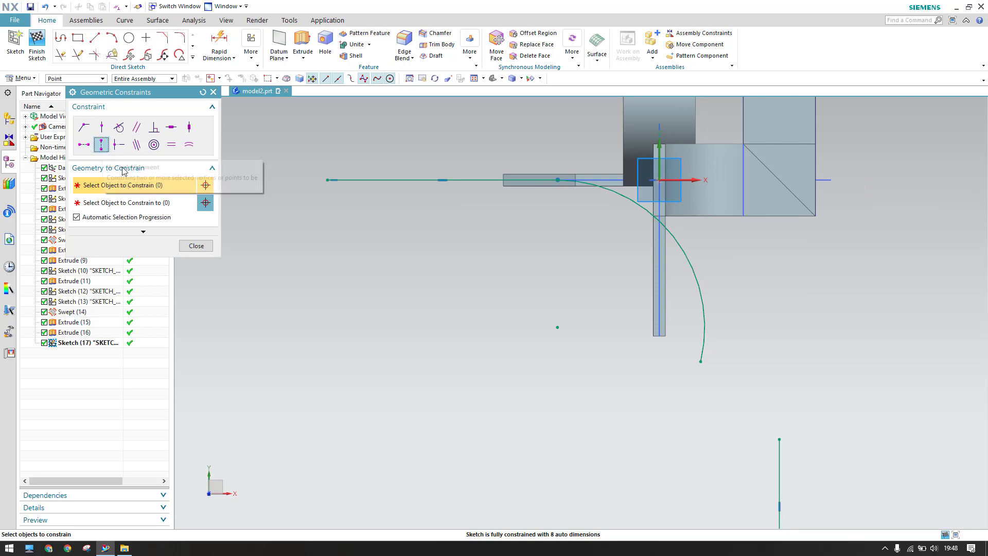
left_click(774, 434)
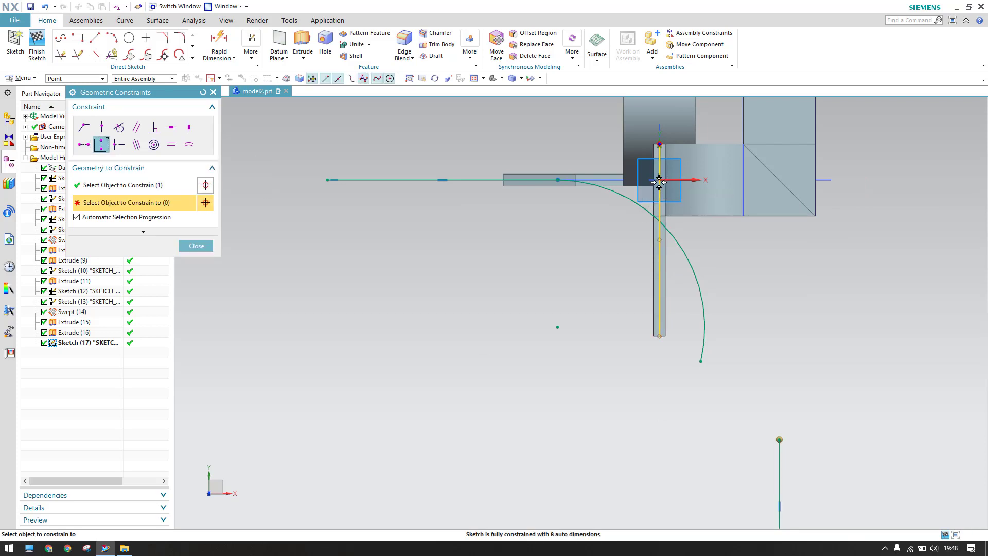
right_click(659, 181)
left_click(685, 189)
scroll(741, 237, "down", 2)
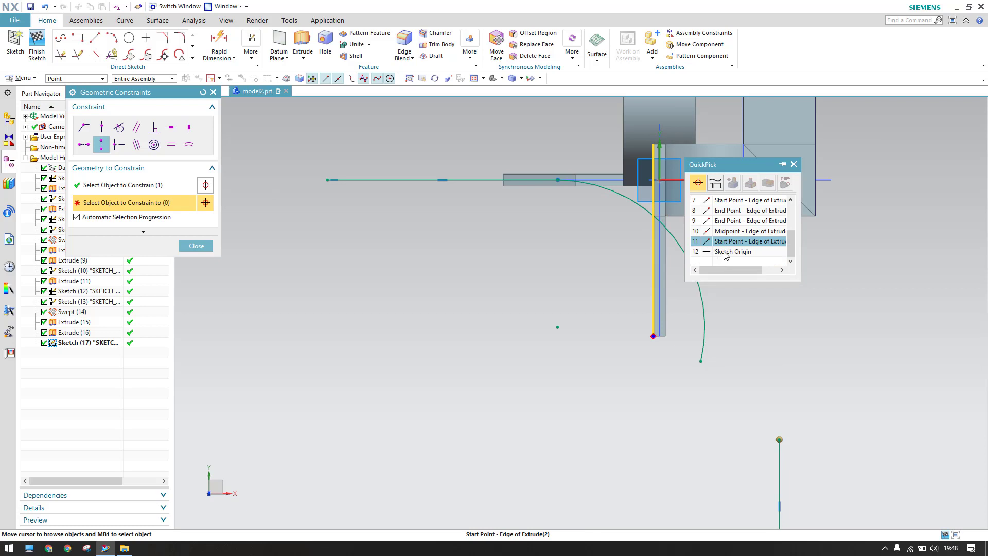
left_click(726, 252)
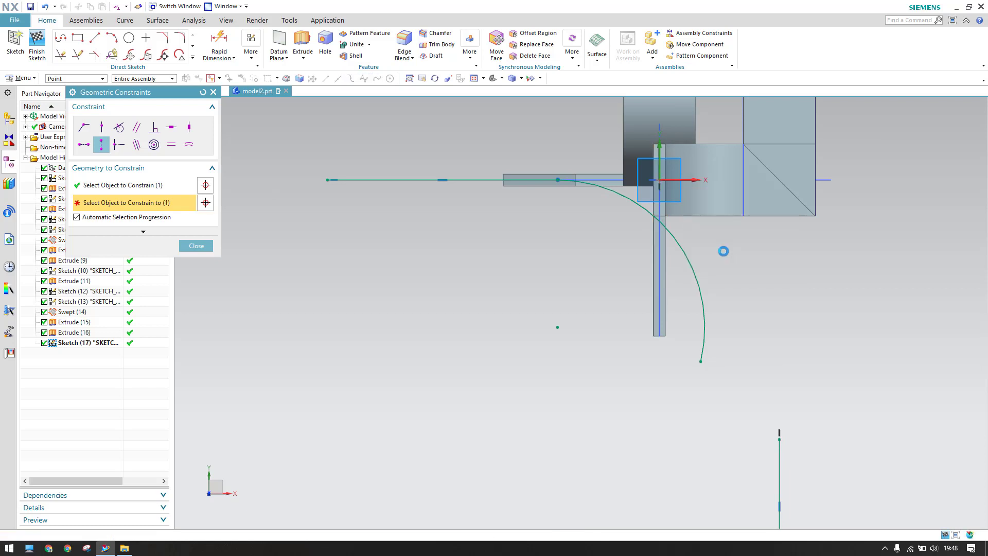
Step: Align the arc's lower end vertically with the vertical line's upper end and make the two points coincident
left_click(699, 363)
left_click(661, 455)
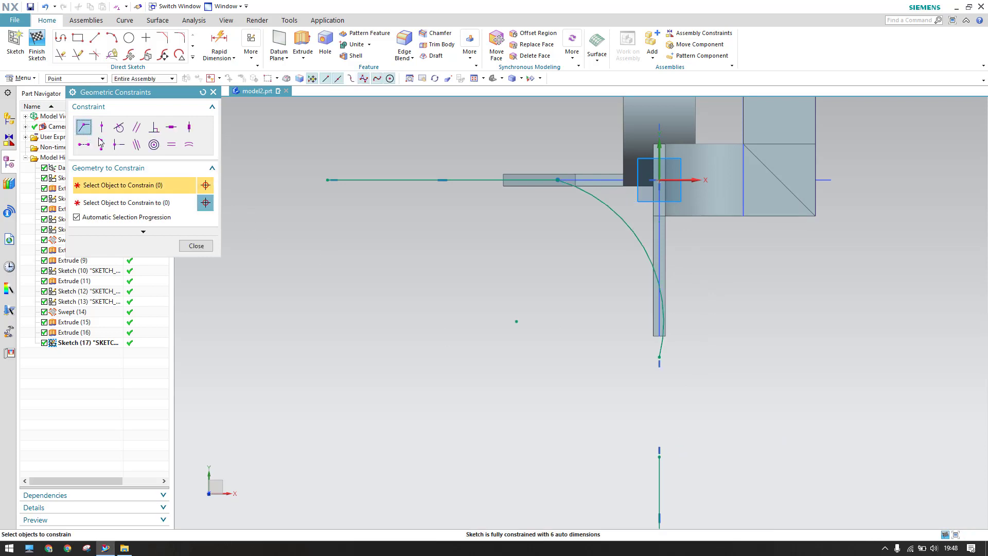
left_click(657, 356)
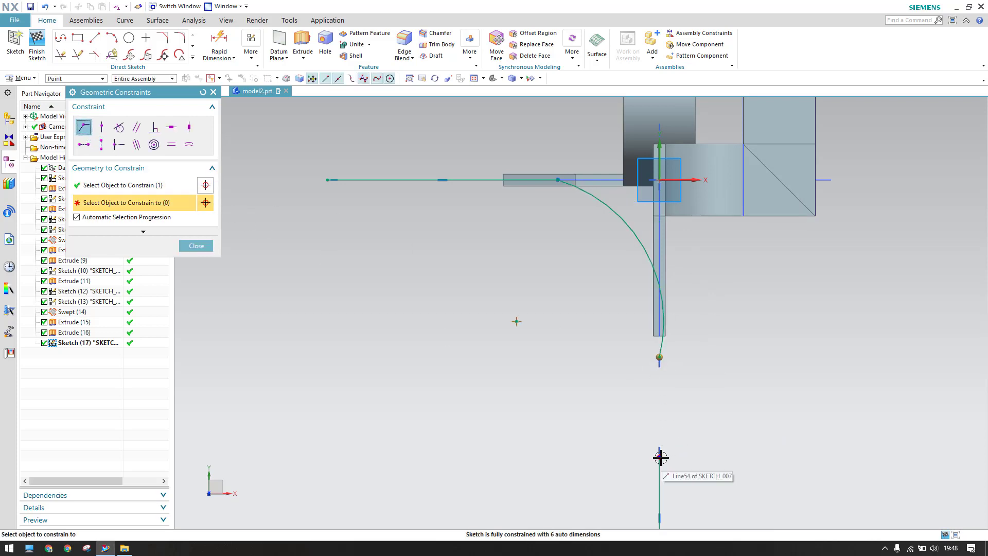
left_click(661, 457)
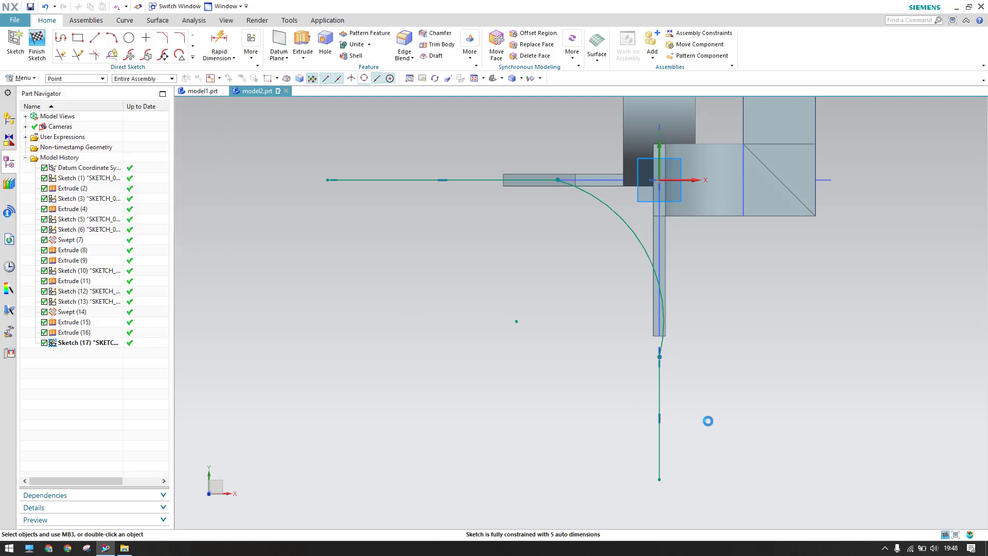
Step: Apply a Tangent constraint between the arc and the vertical line
scroll(673, 395, "up", 5)
scroll(673, 394, "down", 5)
left_click(119, 126)
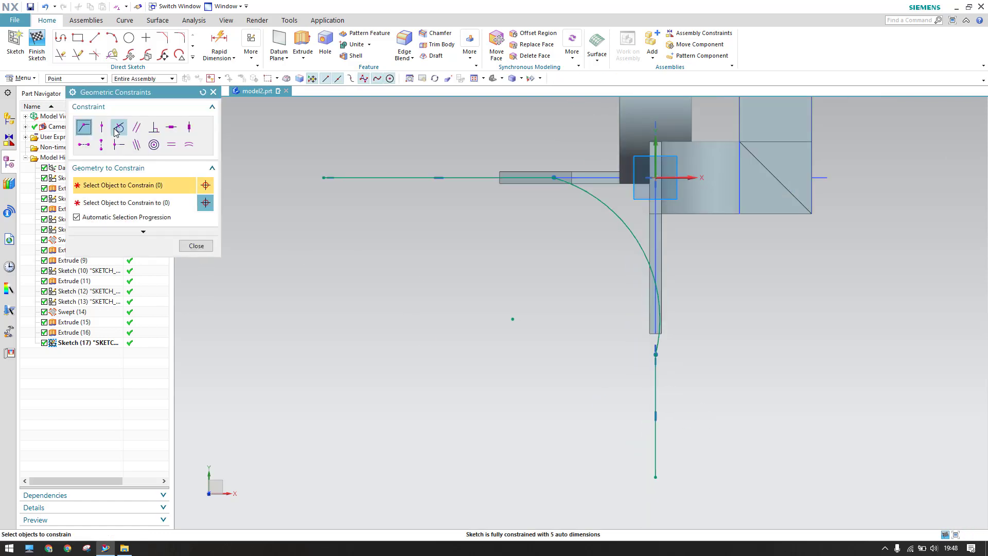
left_click(662, 342)
left_click(655, 372)
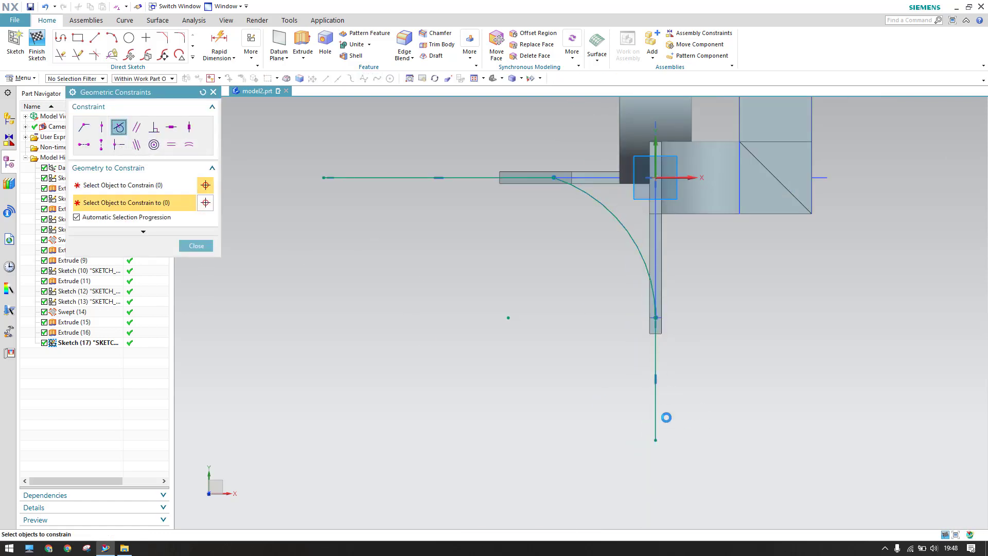
Step: Apply a Tangent constraint between the horizontal line and the arc in the third strip's guide sketch
scroll(654, 344, "up", 3)
scroll(654, 345, "down", 3)
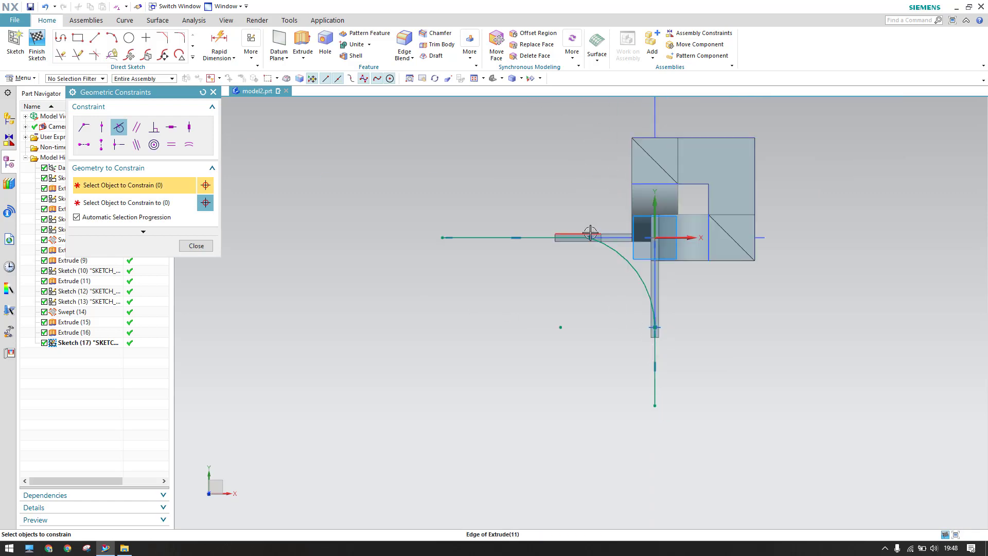
scroll(590, 233, "up", 2)
left_click(562, 238)
left_click(623, 254)
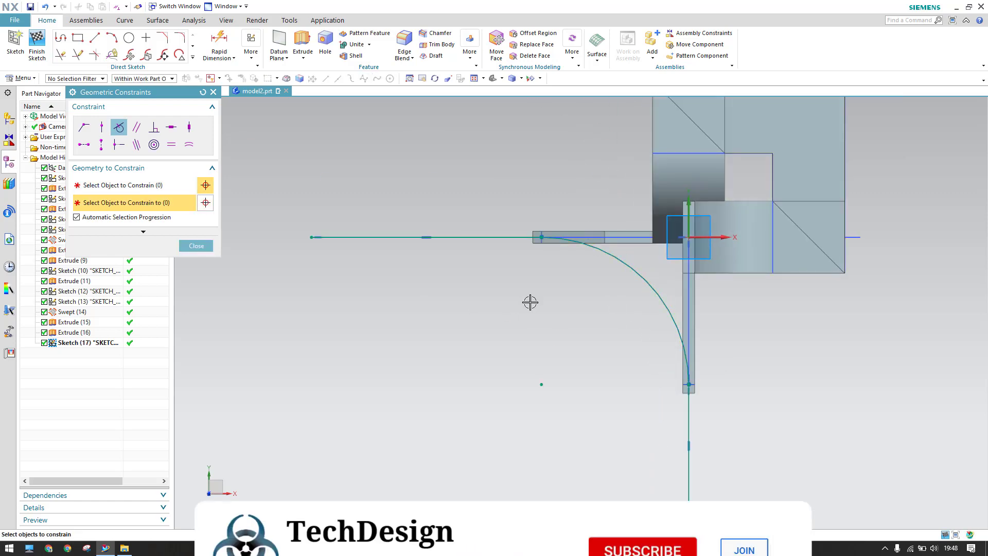
left_click(209, 250)
Step: Align the arc's upper end with the plate's notch corner using a Vertical Alignment constraint and finish the sketch
scroll(630, 236, "up", 3)
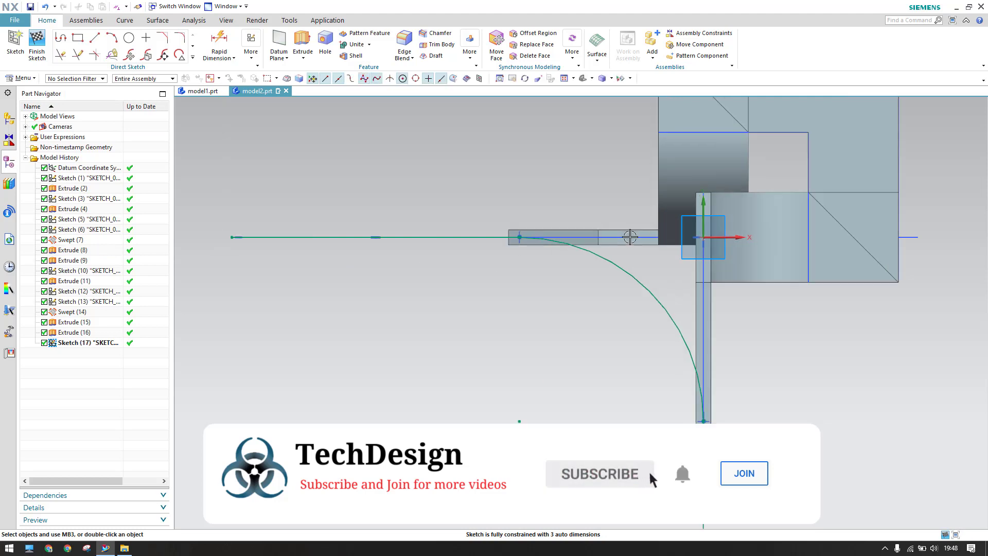
middle_click_drag(579, 263, 568, 272)
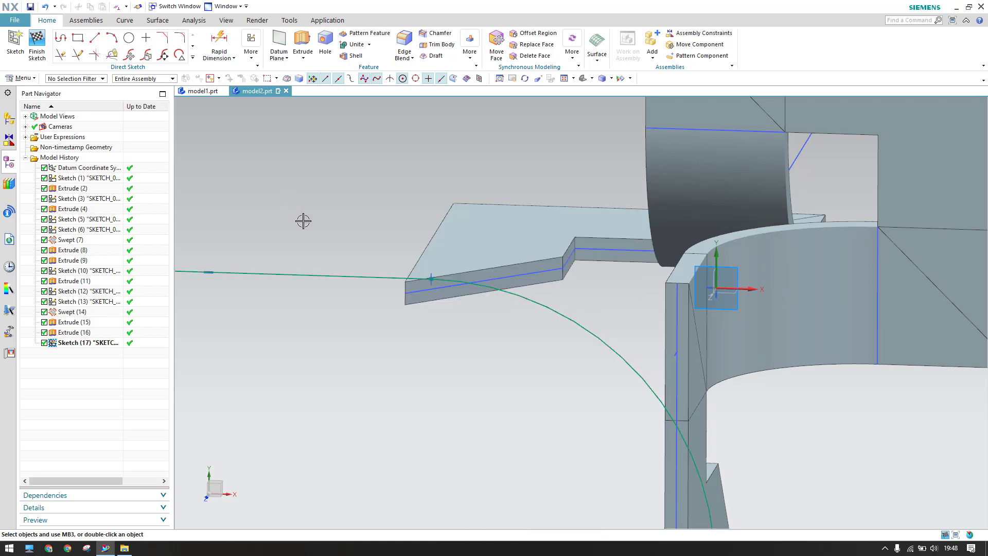
key("c")
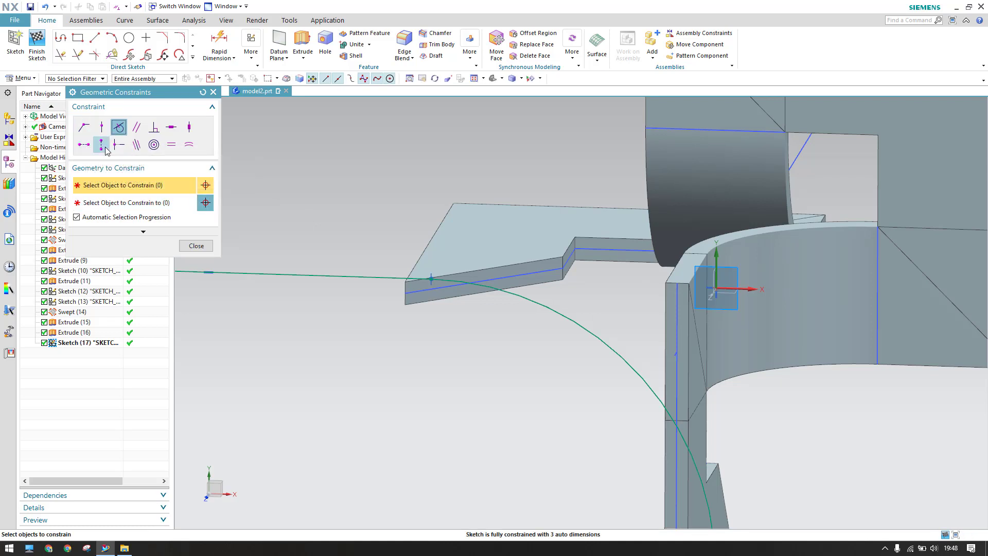
left_click(104, 147)
left_click(433, 279)
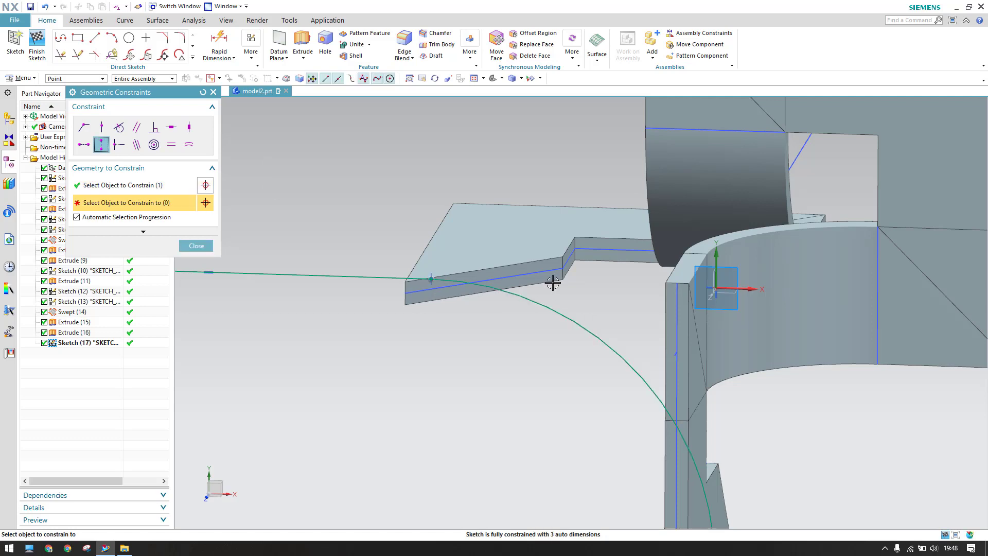
left_click(565, 269)
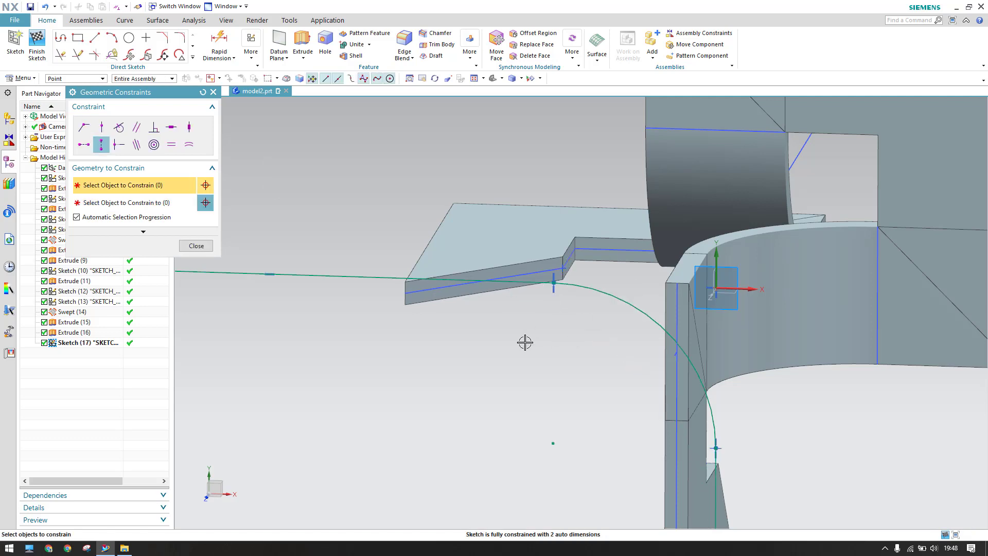
key("F8")
middle_click_drag(692, 367, 667, 379)
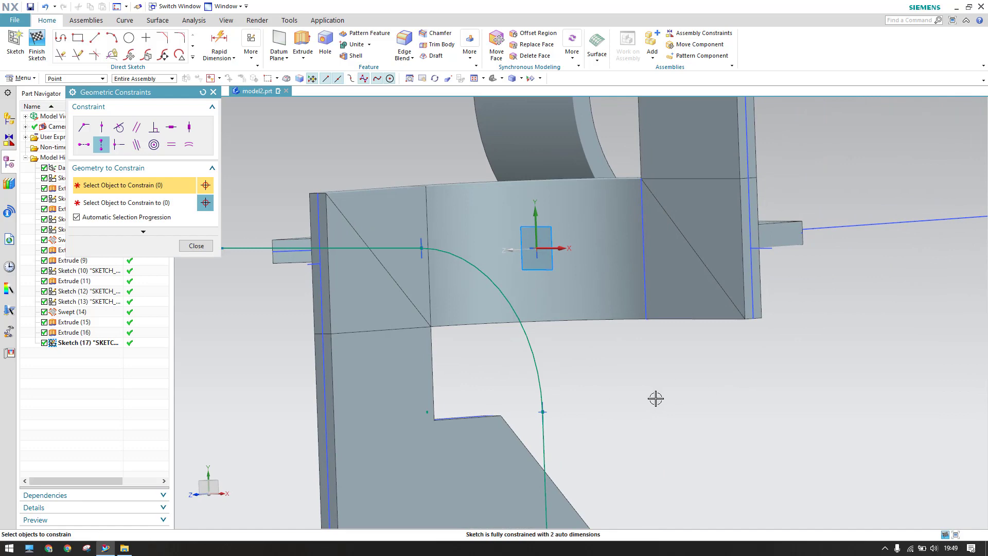
key("F8")
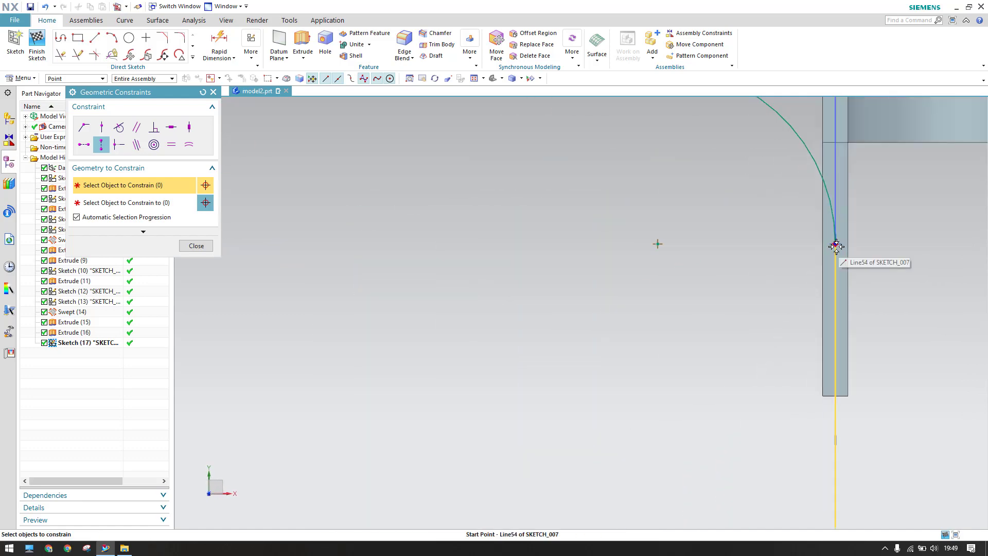
middle_click_drag(734, 276, 716, 307)
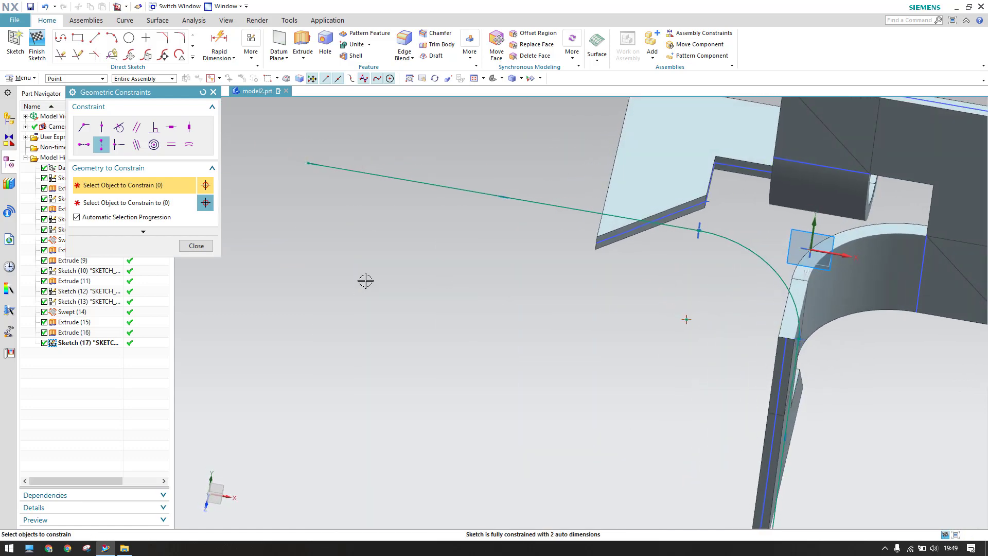
left_click(206, 249)
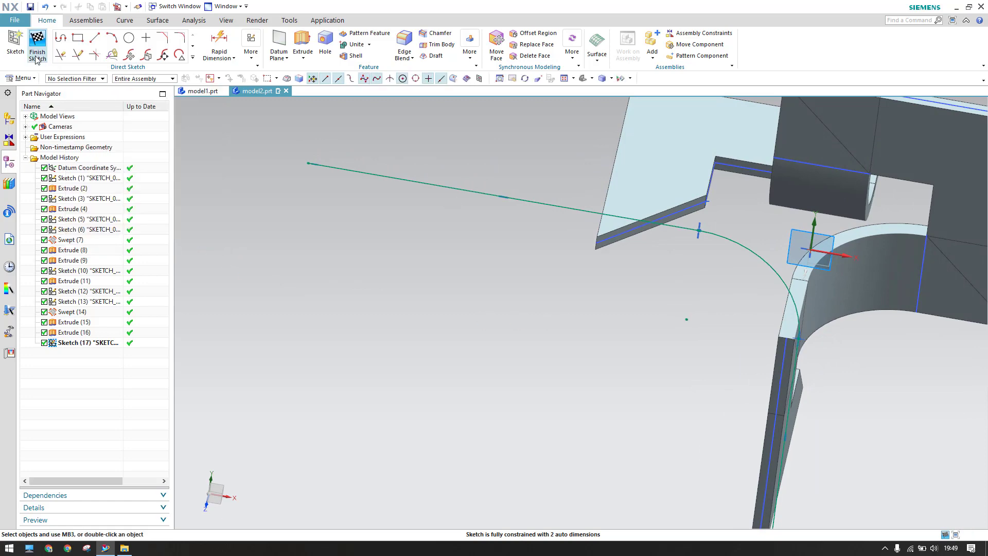
left_click(36, 54)
Step: Create a sketch on the narrow inner notch face of the horizontal plate
mouse_move(560, 307)
middle_mouse_down()
mouse_move(542, 315)
mouse_move(490, 278)
middle_mouse_up()
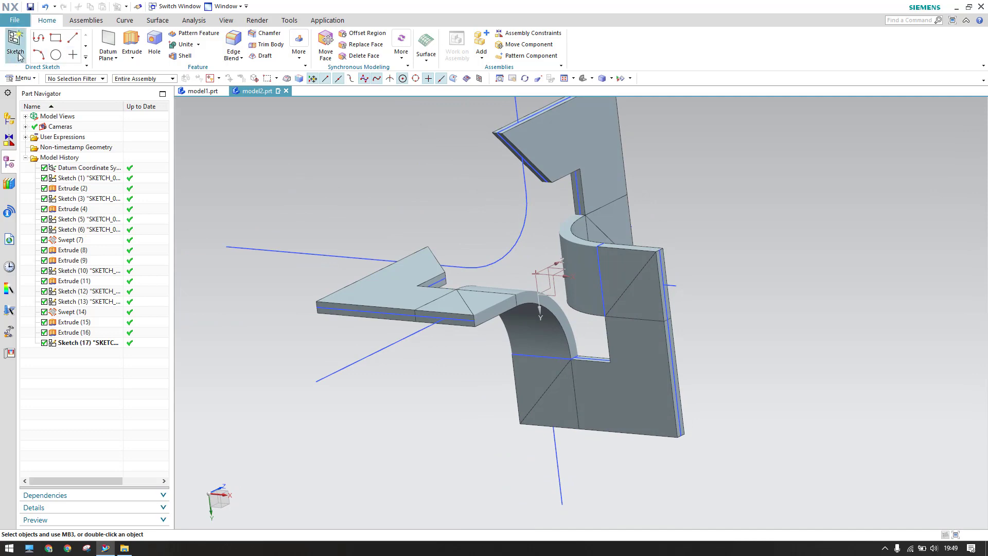
mouse_move(439, 254)
middle_mouse_down()
mouse_move(415, 260)
mouse_move(424, 271)
middle_mouse_up()
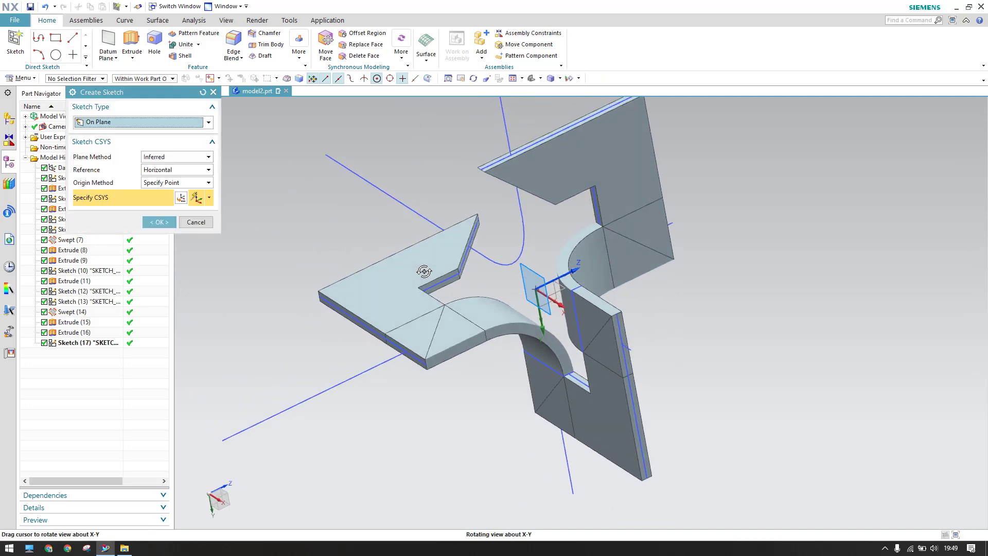
scroll(453, 278, "up", 5)
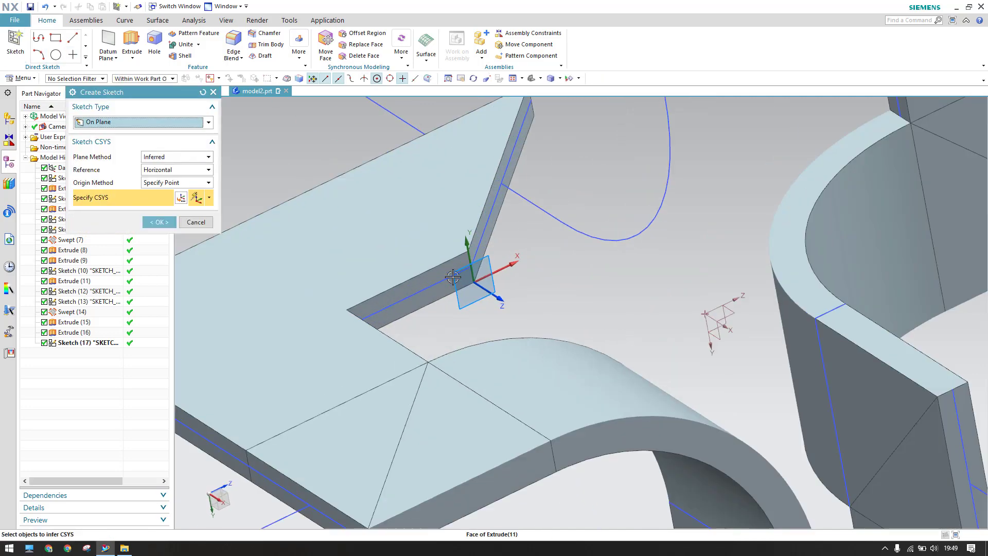
scroll(453, 278, "down", 4)
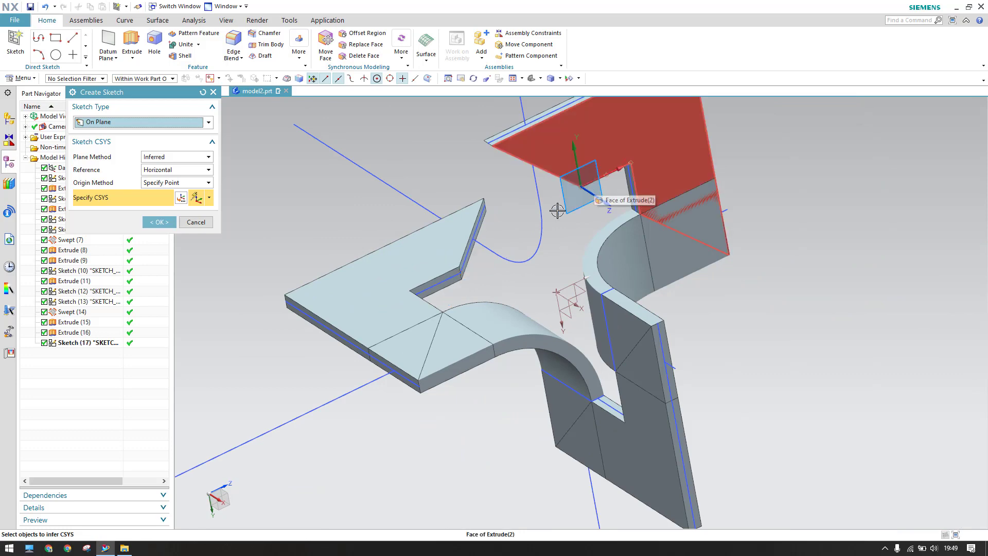
scroll(463, 248, "up", 3)
left_click(431, 285)
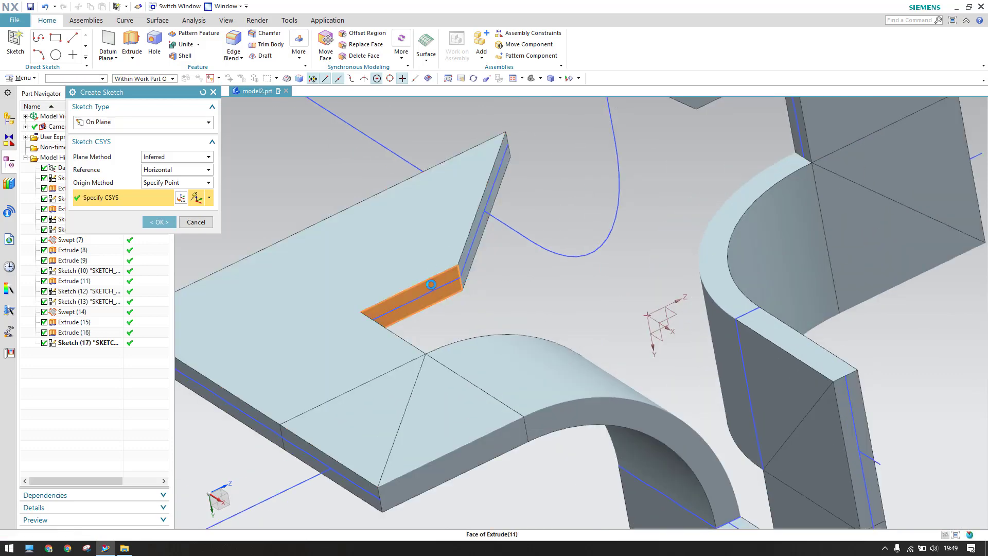
middle_click(432, 285)
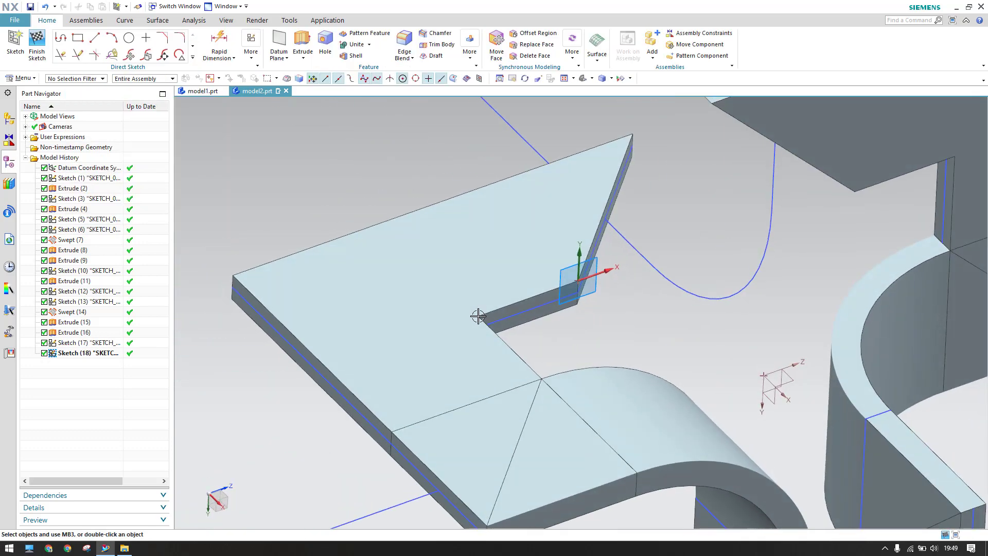
Step: Project the horizontal plate's adjoining slanted side face into the sketch as the strip's rectangular profile and finish the sketch
left_click(192, 58)
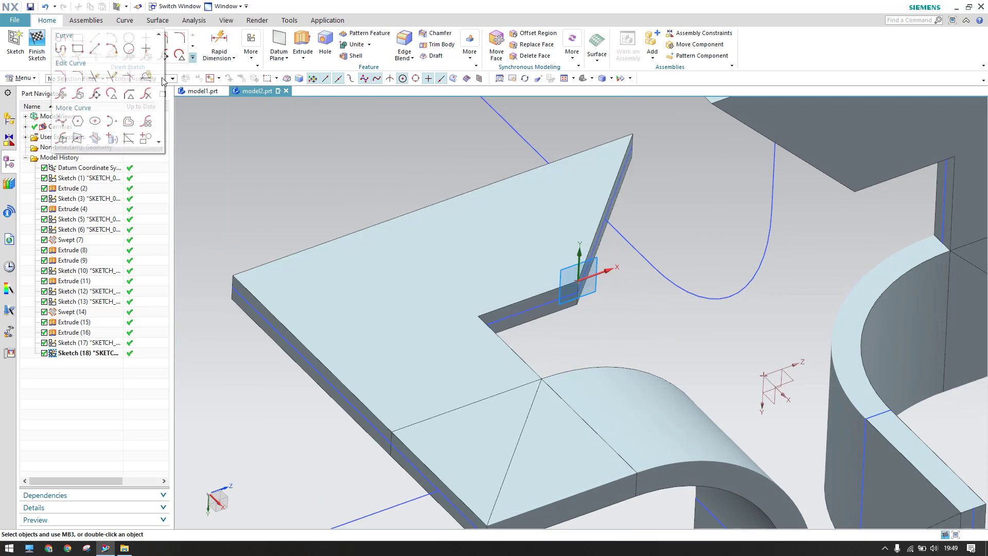
left_click(113, 138)
scroll(651, 220, "up", 5)
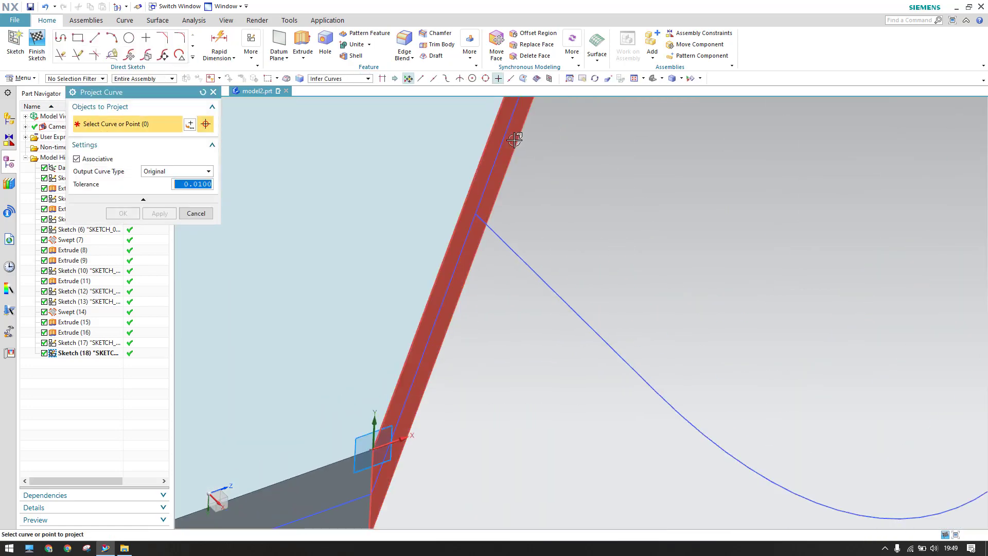
left_click(516, 138)
scroll(514, 214, "down", 5)
left_click(123, 213)
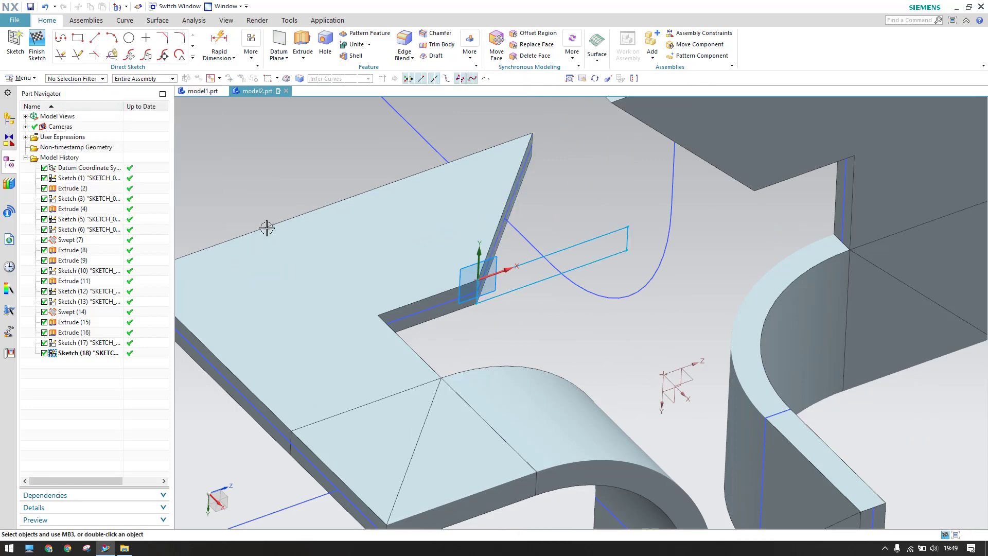
left_click(37, 47)
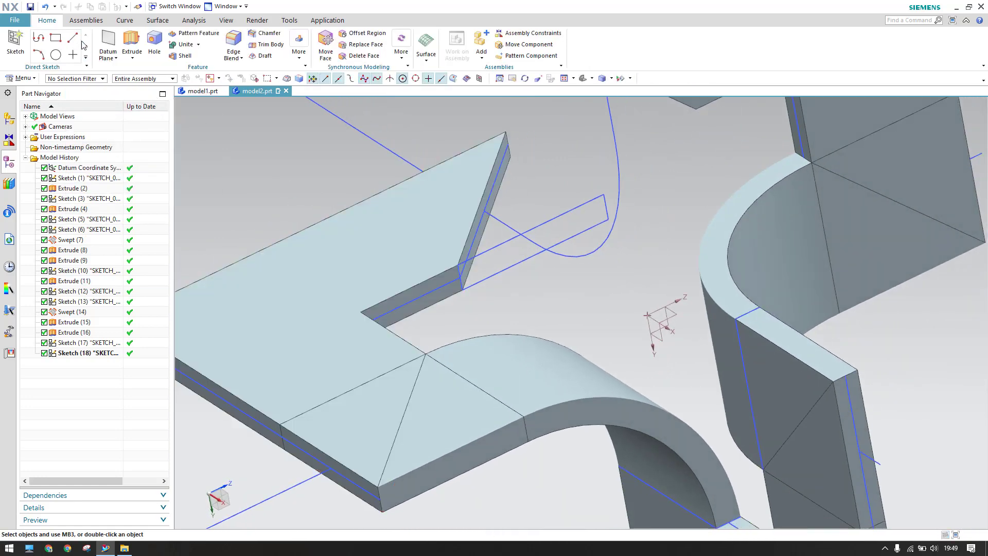
Step: Create a Swept body from the projected rectangle along the guide arc, with Fixed orientation and a constant scale factor of 1
left_click(155, 20)
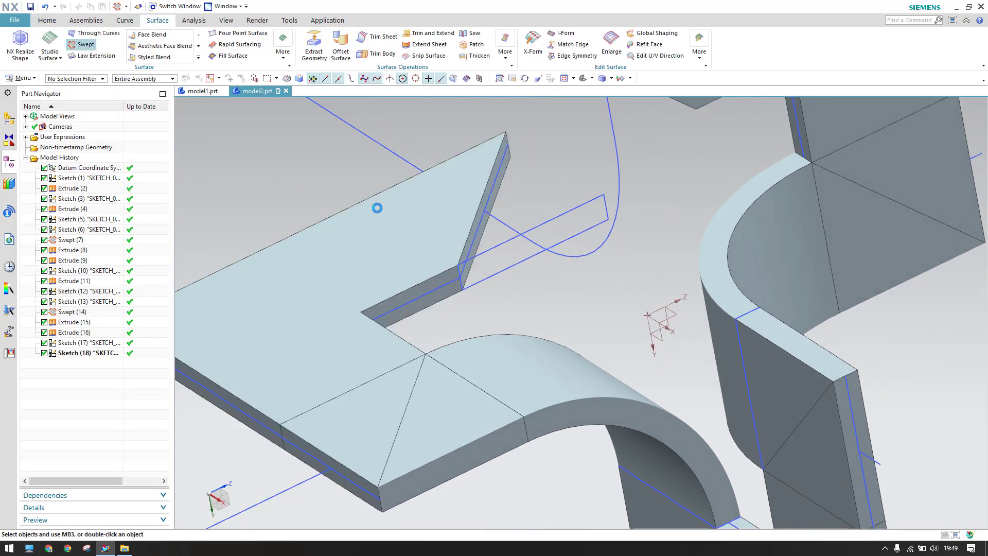
left_click(525, 265)
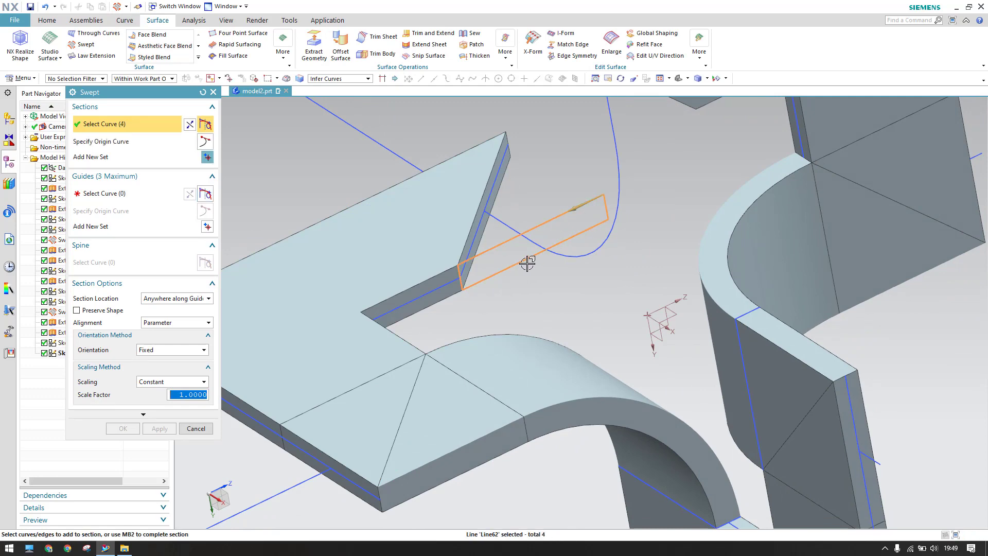
left_click(79, 194)
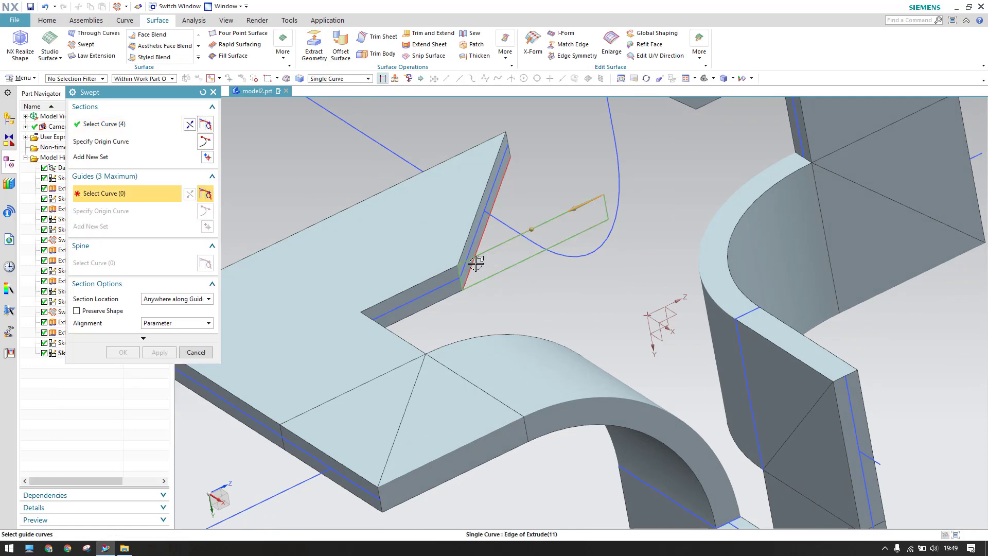
scroll(476, 263, "down", 2)
left_click(567, 240)
mouse_move(565, 260)
middle_mouse_down()
mouse_move(545, 265)
mouse_move(576, 268)
middle_mouse_up()
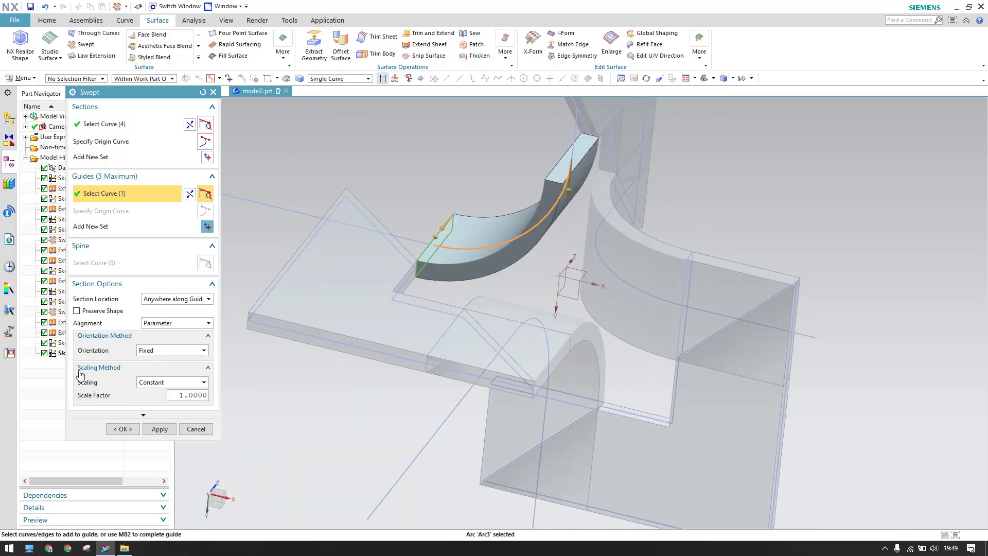
left_click(123, 429)
Step: Hide all sketches in the model
middle_click_drag(441, 244, 553, 277)
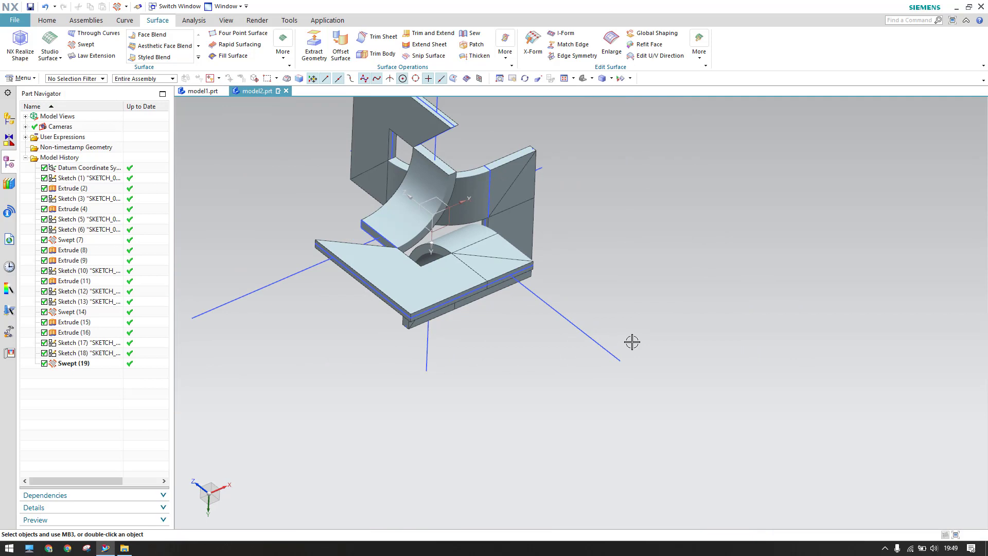
key("ctrl+w")
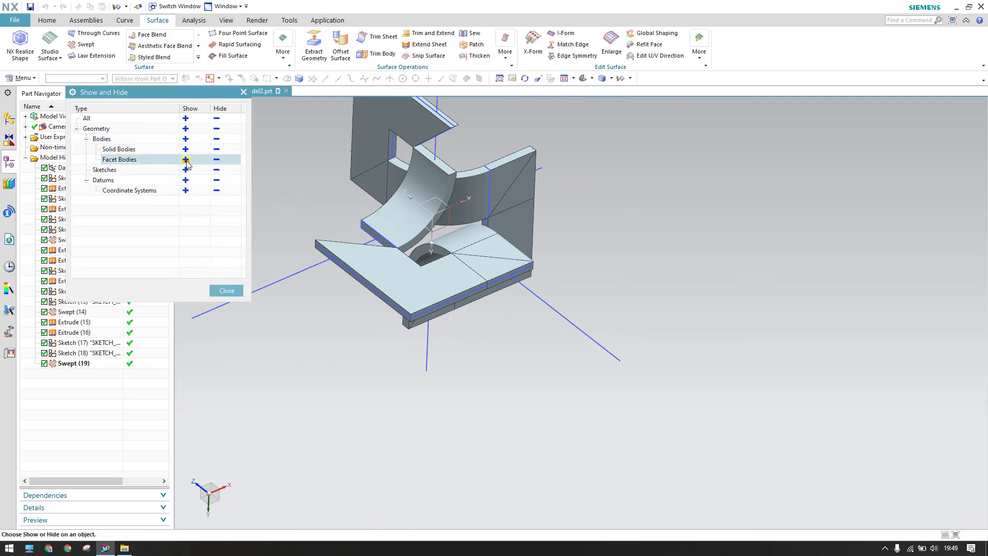
left_click(217, 170)
left_click(226, 290)
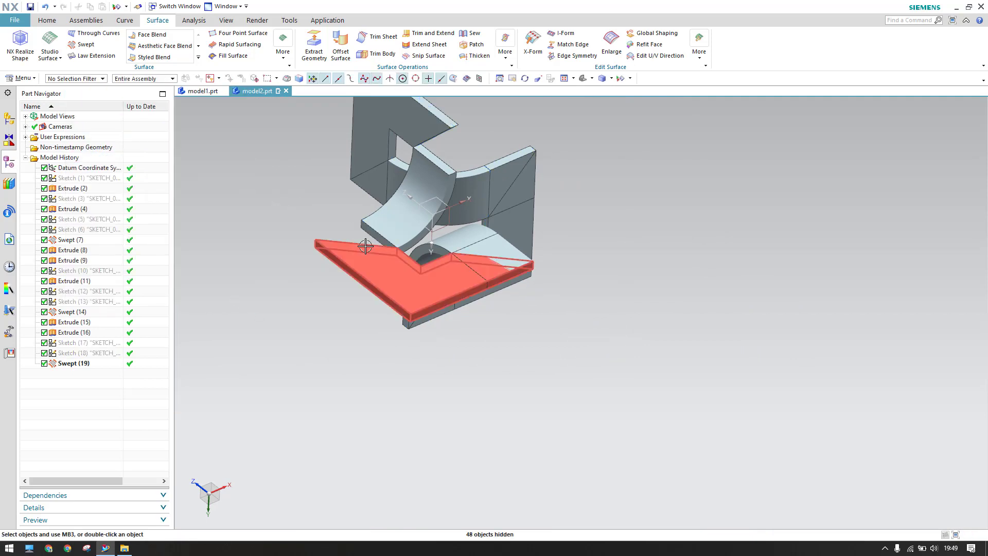
Step: Extrude the new swept strip's lower end face 30 mm outward over the horizontal plate, with Boolean set to None
scroll(366, 247, "up", 5)
key("ctrl+b")
middle_click_drag(448, 264, 540, 334, "shift")
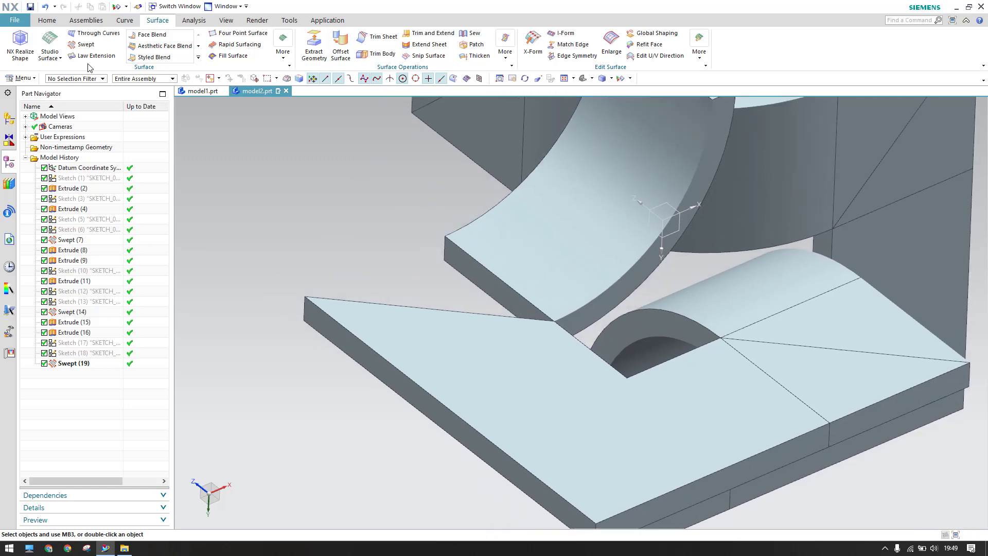
left_click(49, 21)
left_click(131, 43)
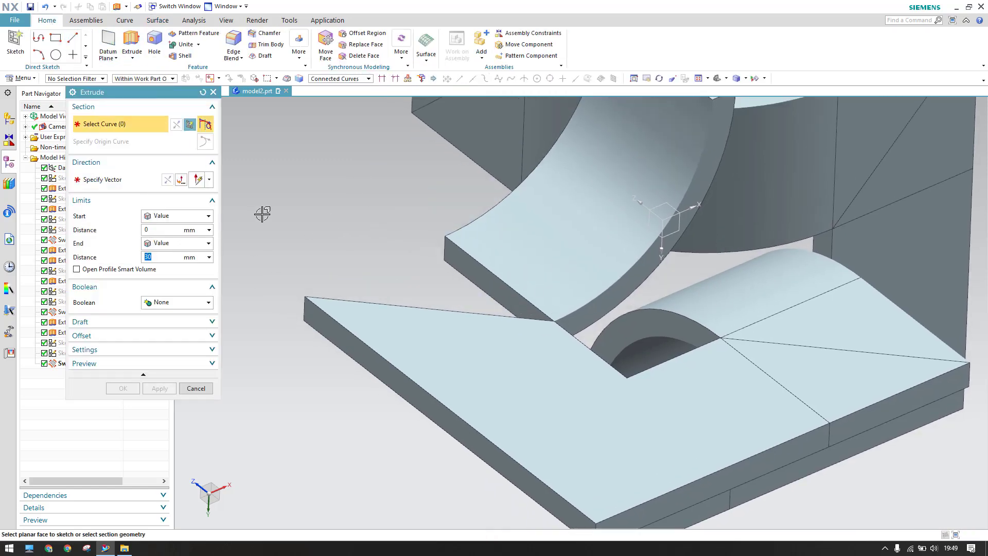
left_click(464, 250)
left_click(473, 278)
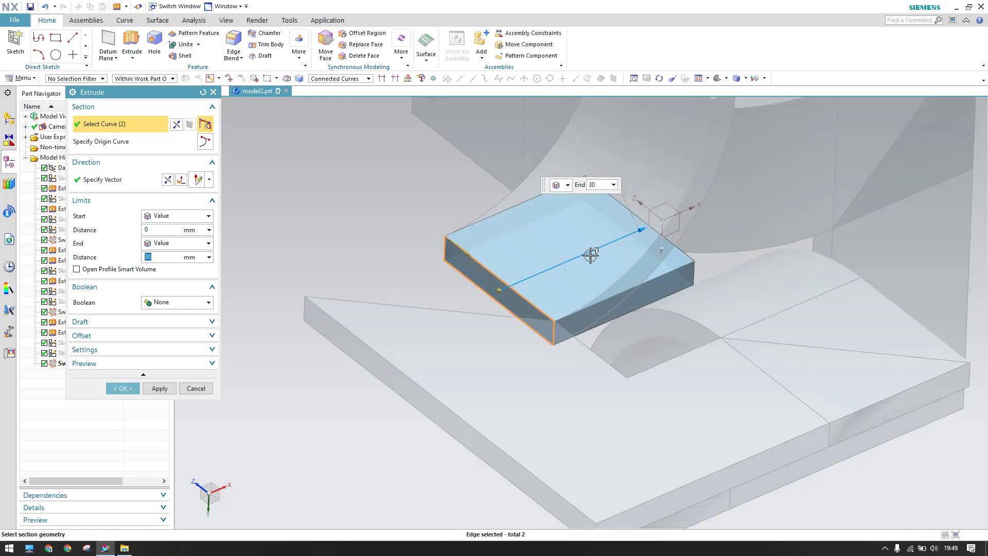
double_click(645, 225)
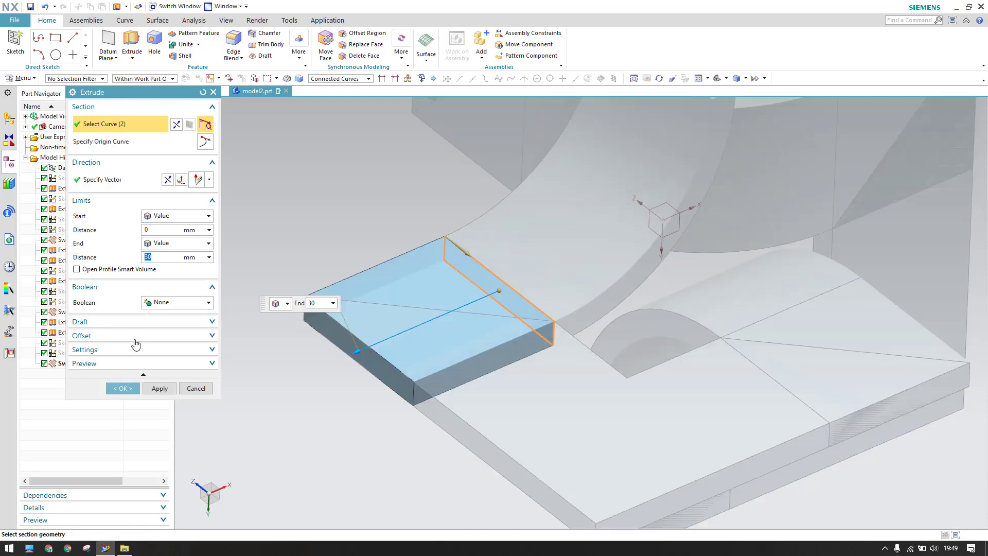
left_click(123, 389)
Step: Extrude the swept strip's upper end face 30 mm outward along the upright plate, with Boolean set to None
middle_click_drag(483, 300, 391, 216)
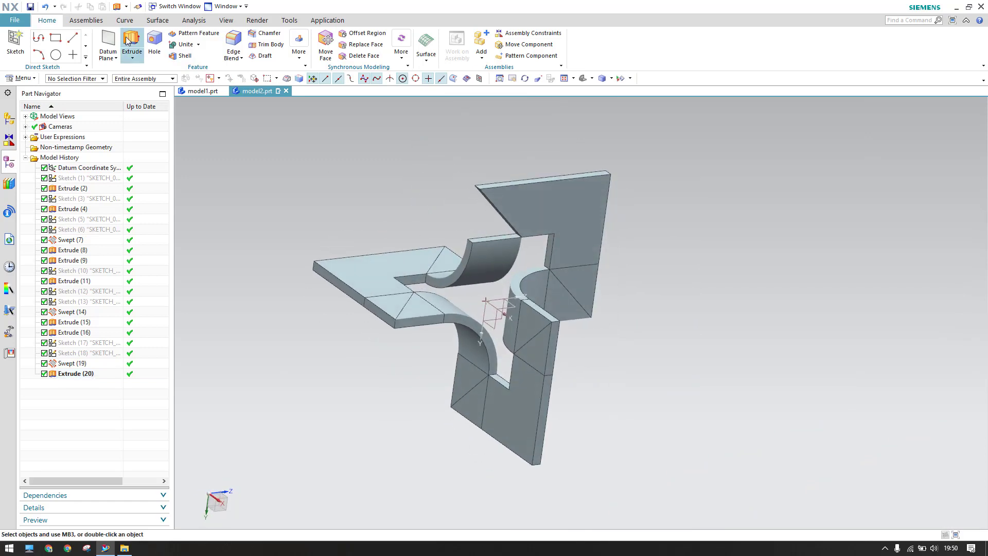
scroll(474, 247, "up", 6)
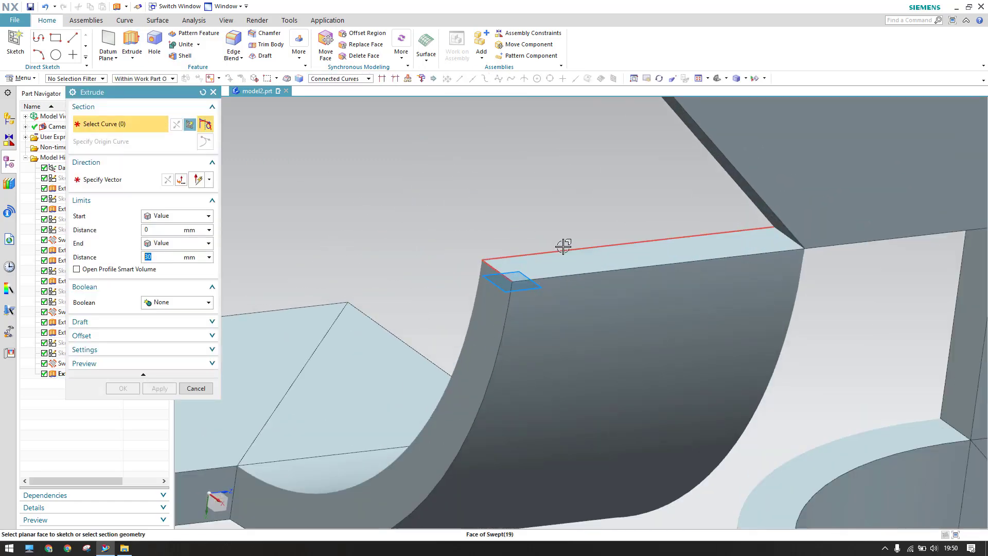
left_click(563, 248)
left_click(578, 276)
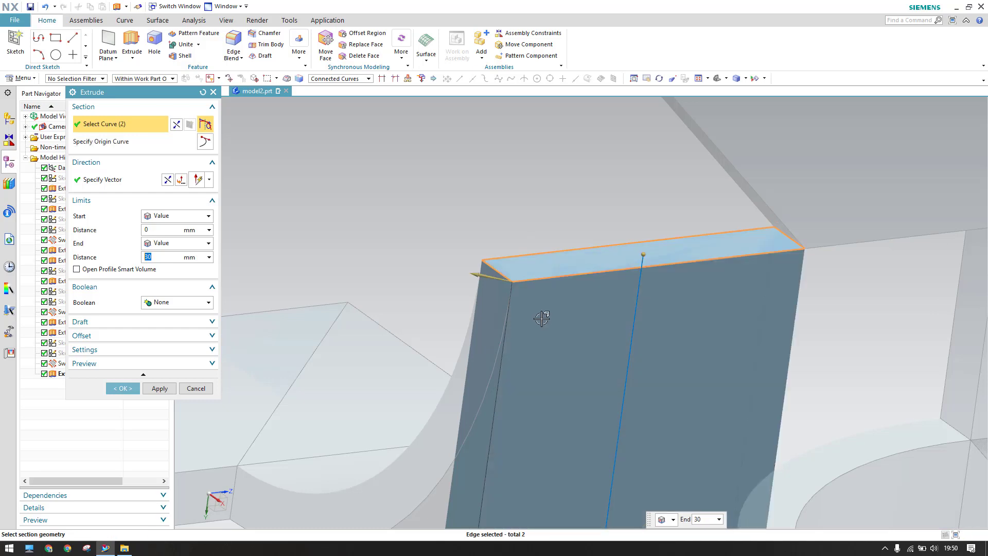
scroll(541, 317, "down", 3)
double_click(575, 459)
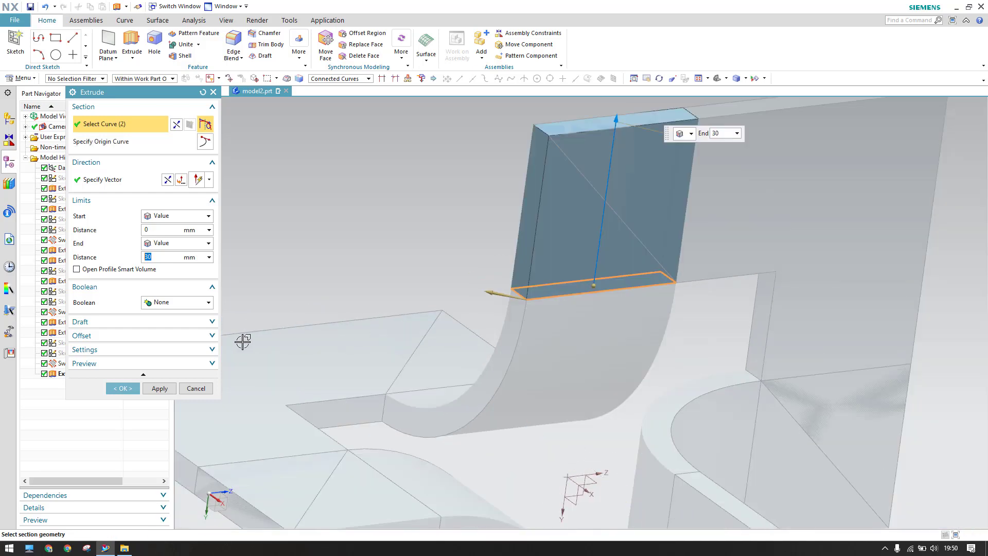
left_click(122, 388)
scroll(432, 299, "down", 3)
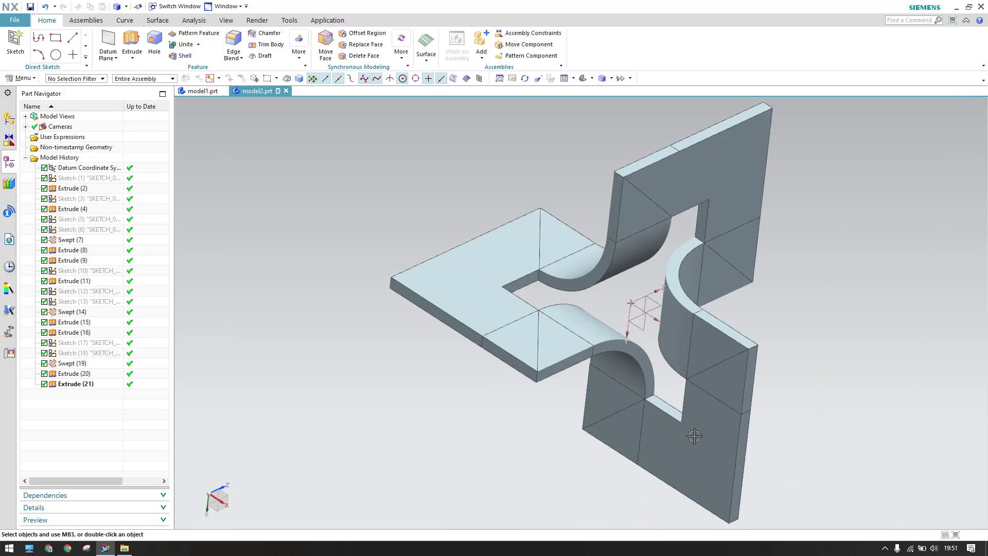
mouse_move(422, 397)
middle_mouse_down()
mouse_move(435, 379)
mouse_move(438, 399)
middle_mouse_up()
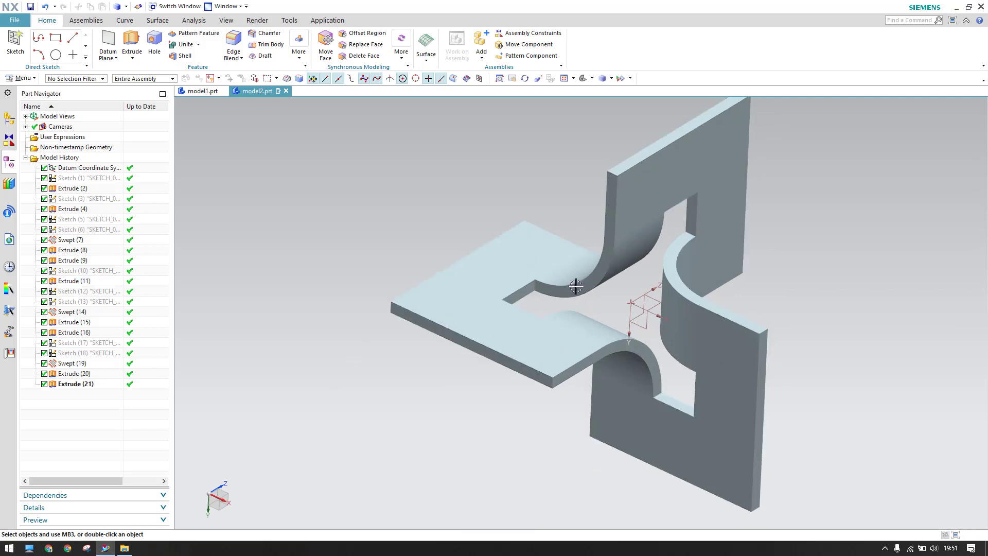
middle_click_drag(584, 299, 471, 345)
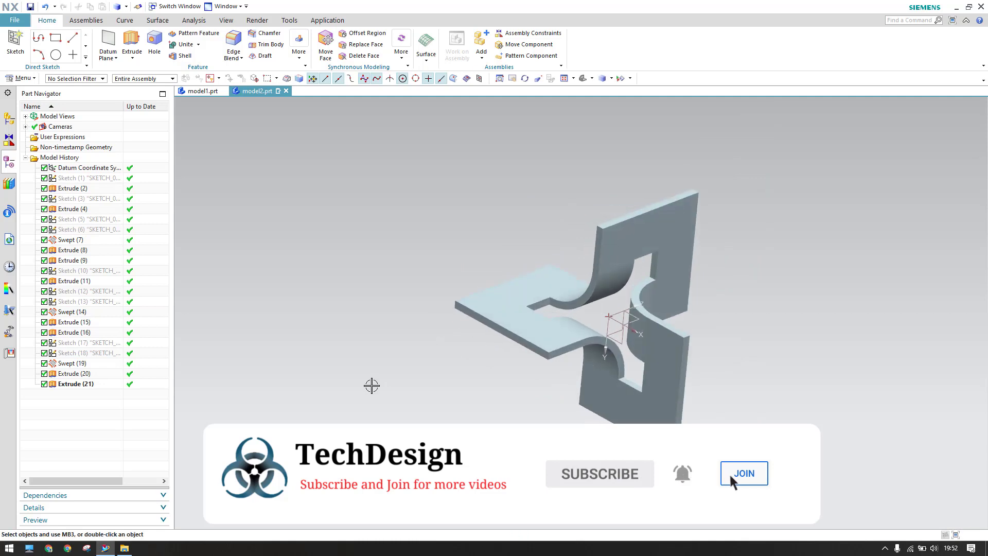
key("ctrl+f")
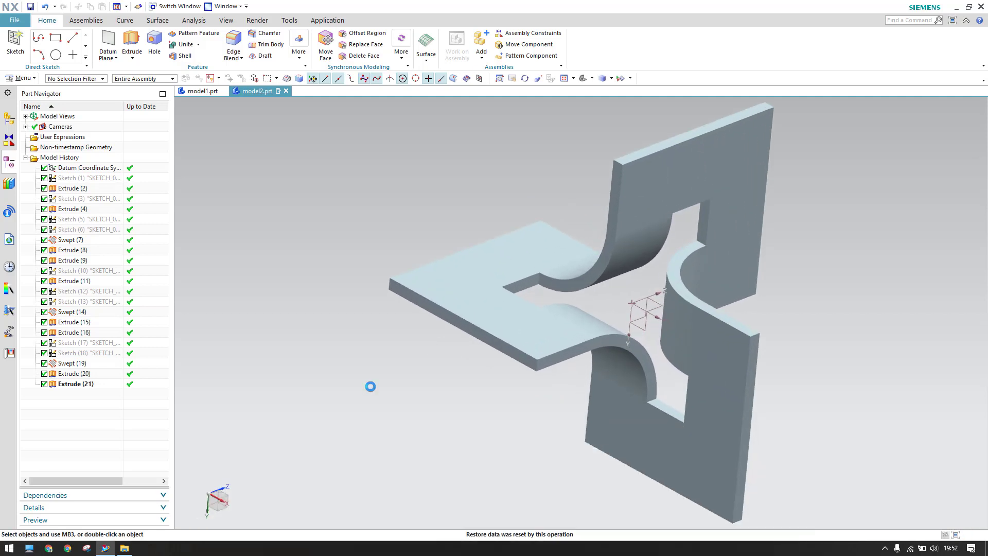